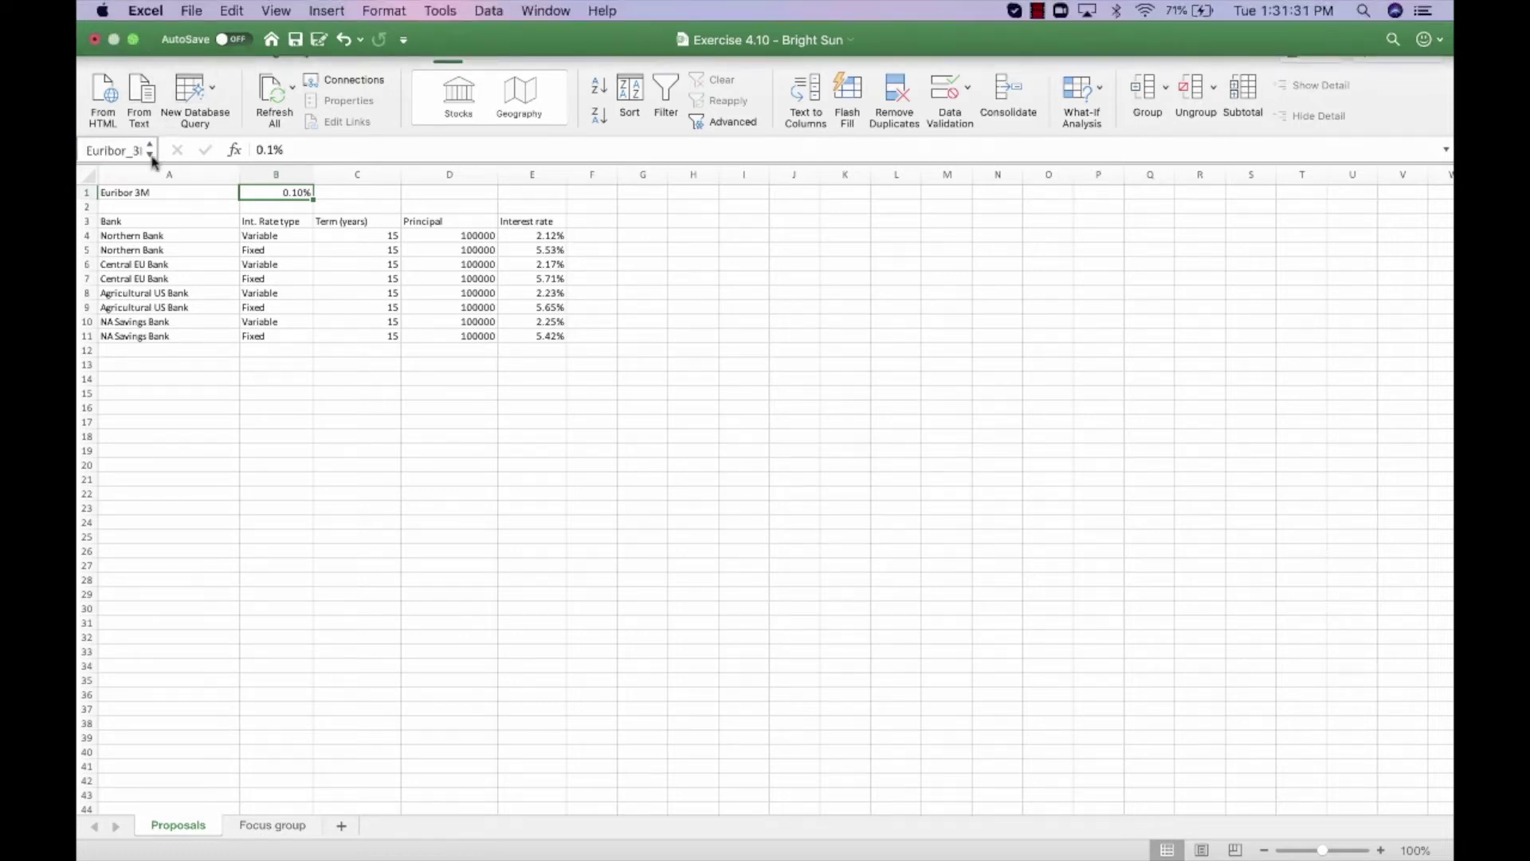
Step: Add the header "Total interest rate" in cell F3 and widen column F to fit it
click(360, 436)
click(269, 193)
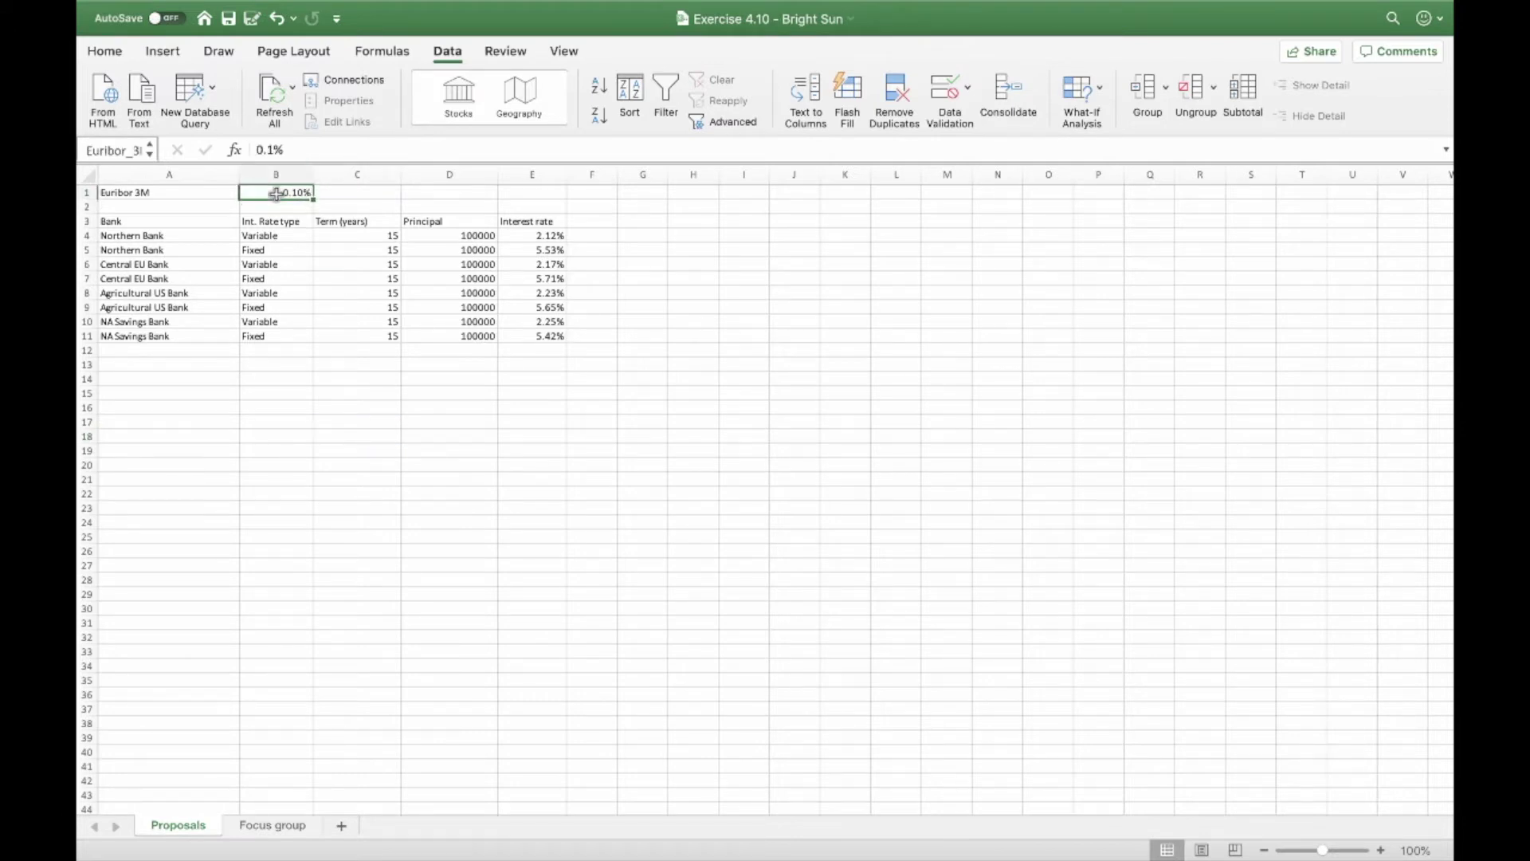
click(589, 224)
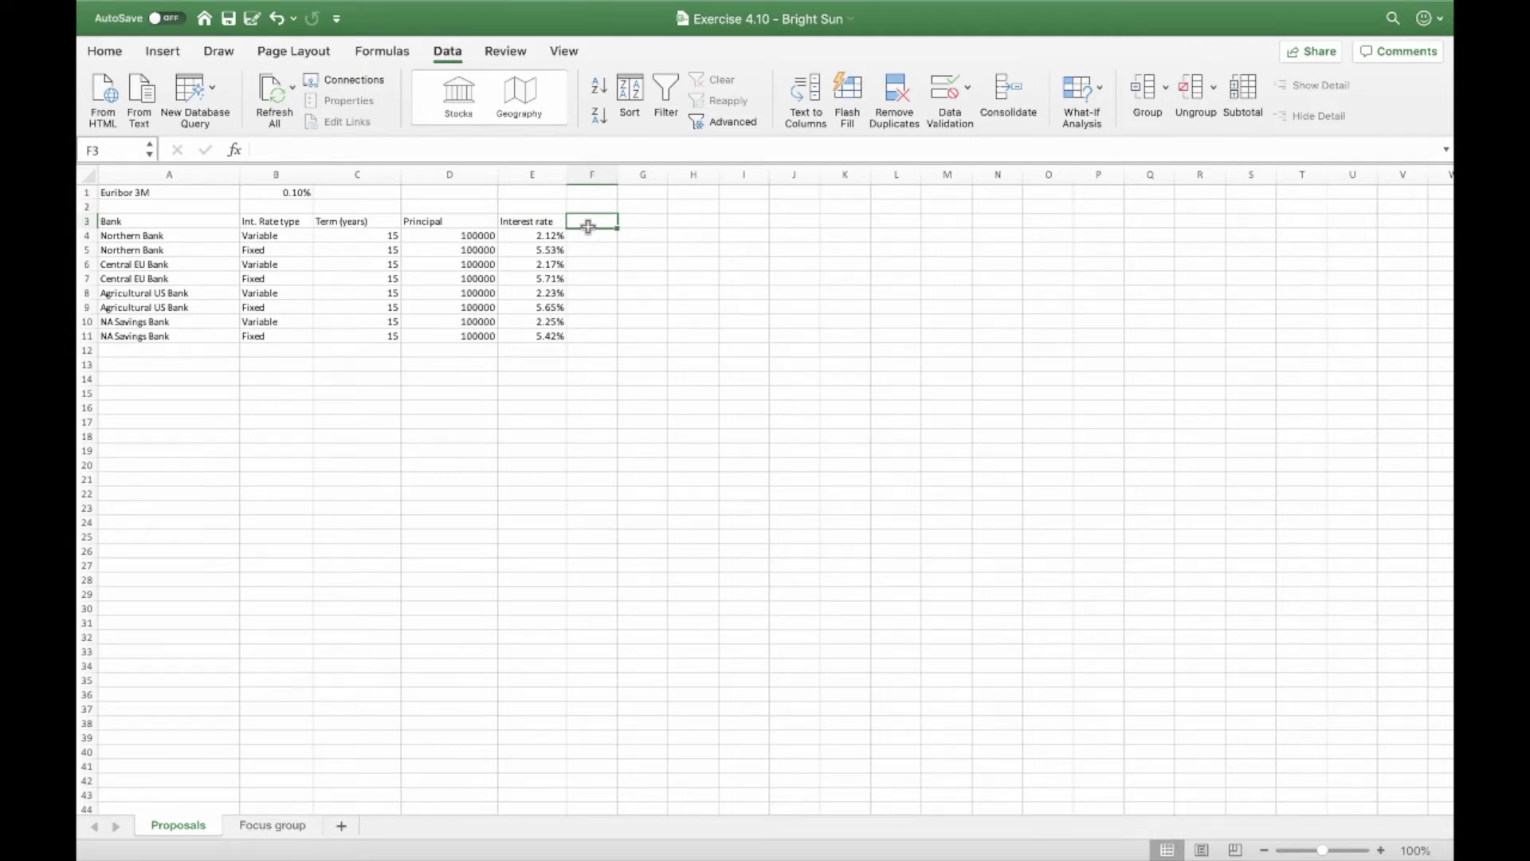
text(Total interest)
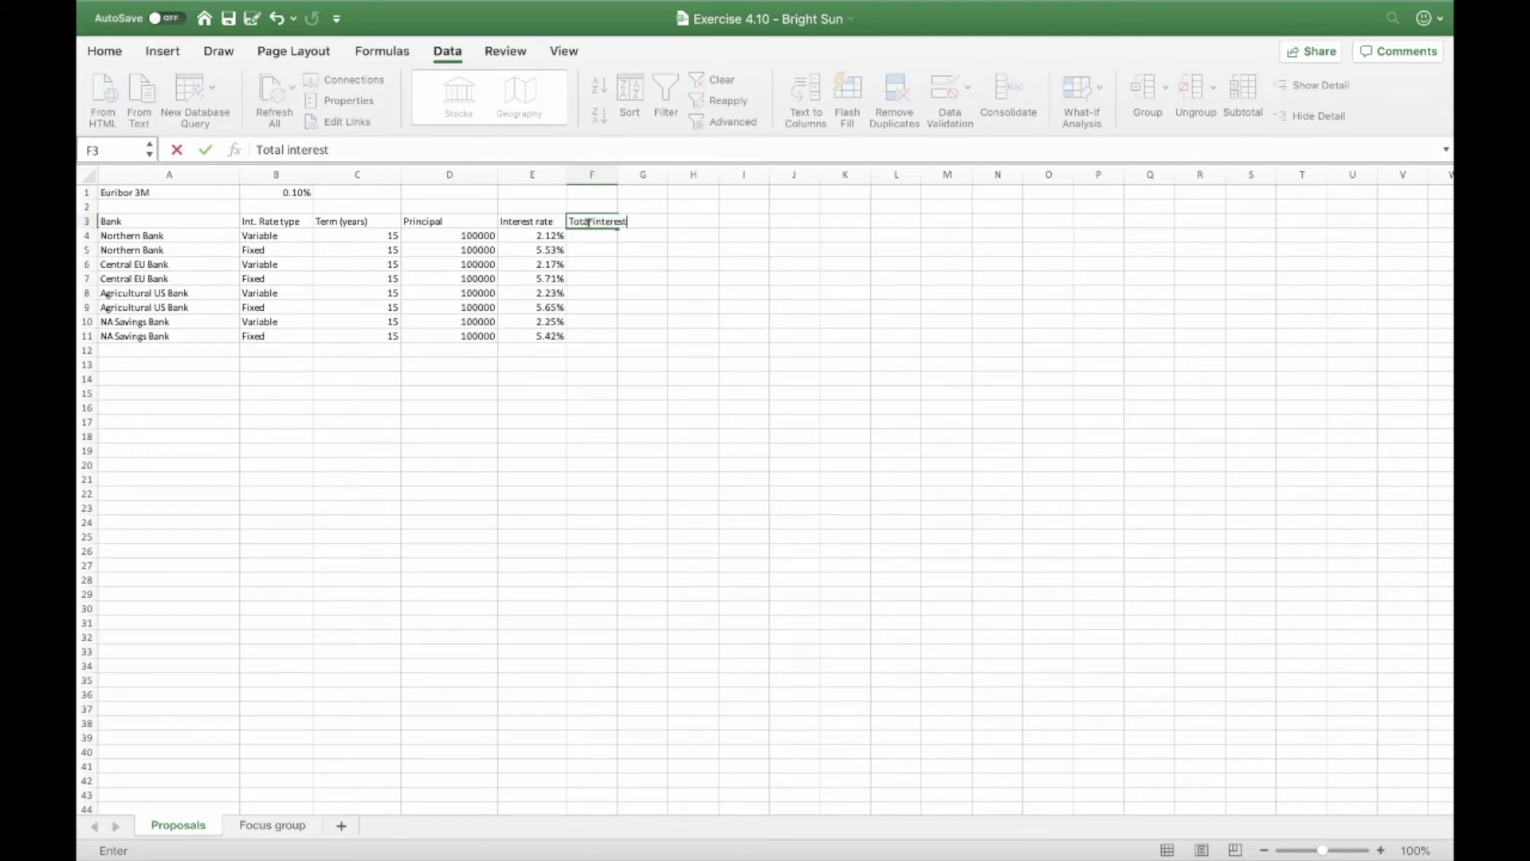
text( rate)
click(659, 267)
drag(614, 176, 649, 176)
click(615, 238)
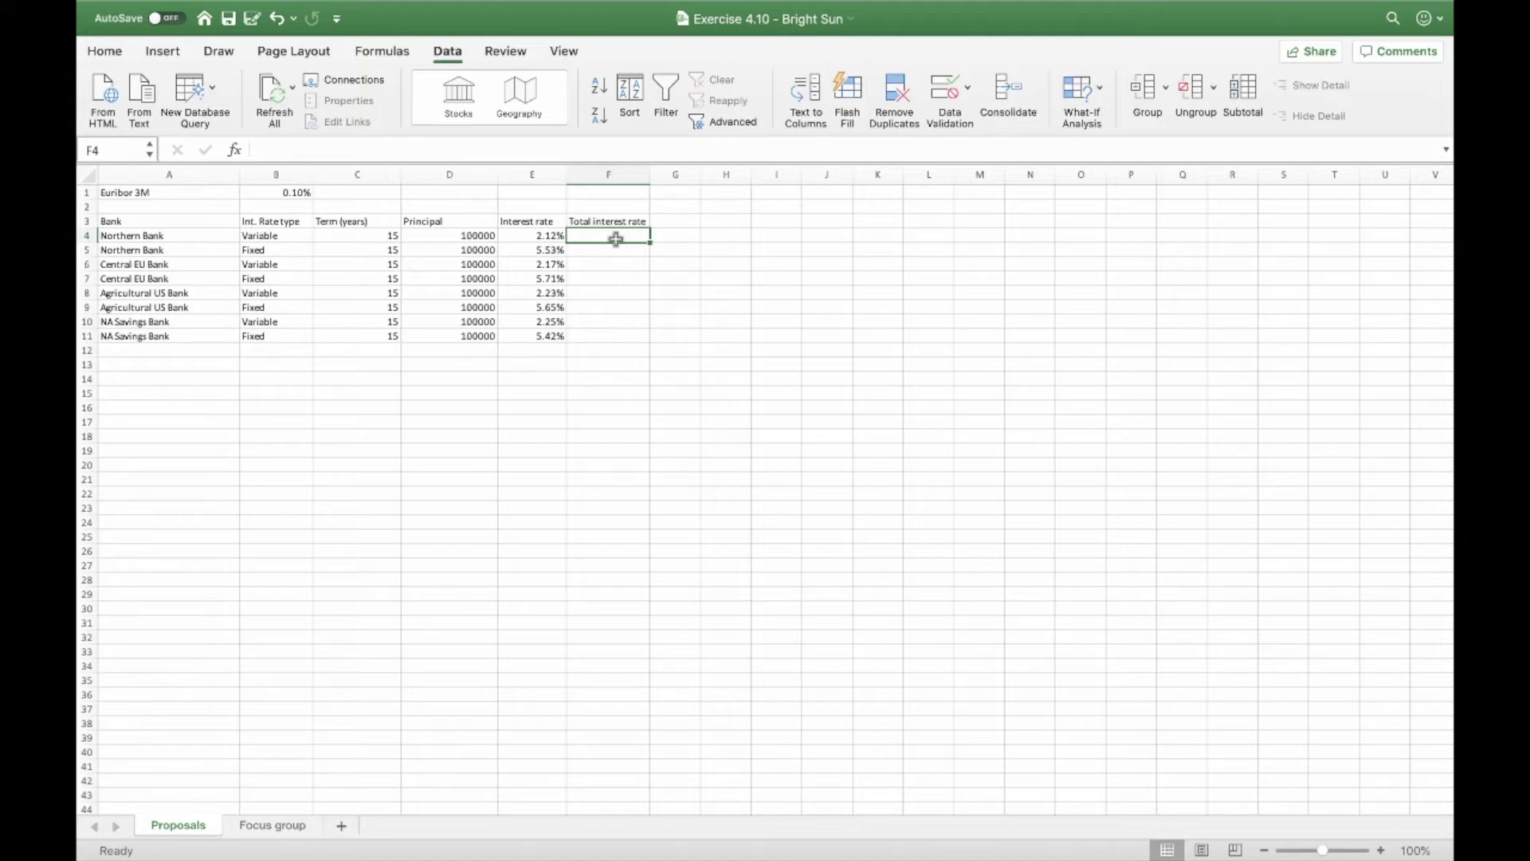
drag(254, 236, 261, 339)
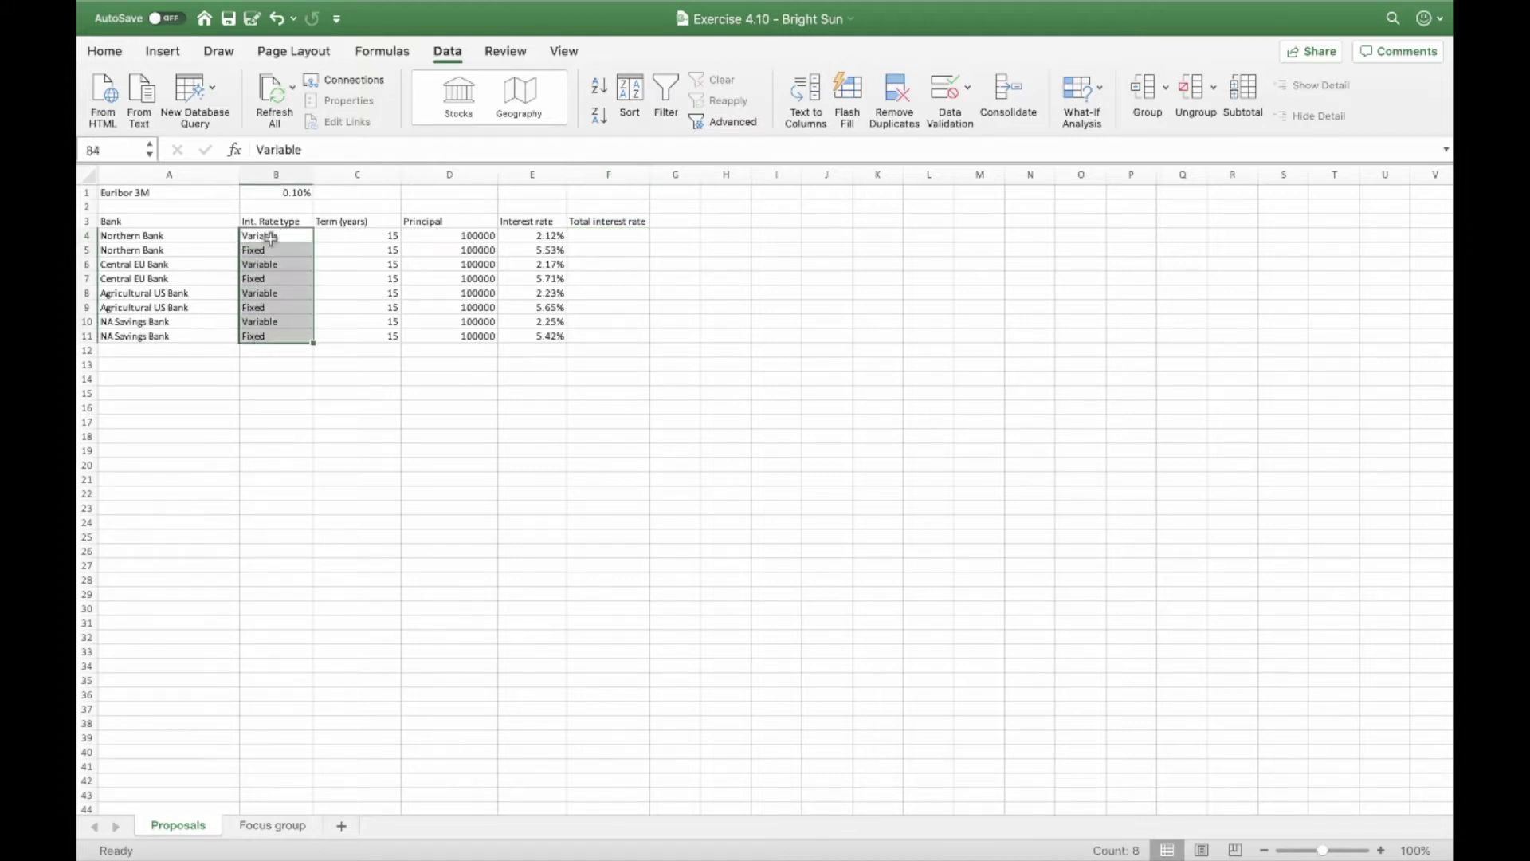
click(550, 233)
click(520, 223)
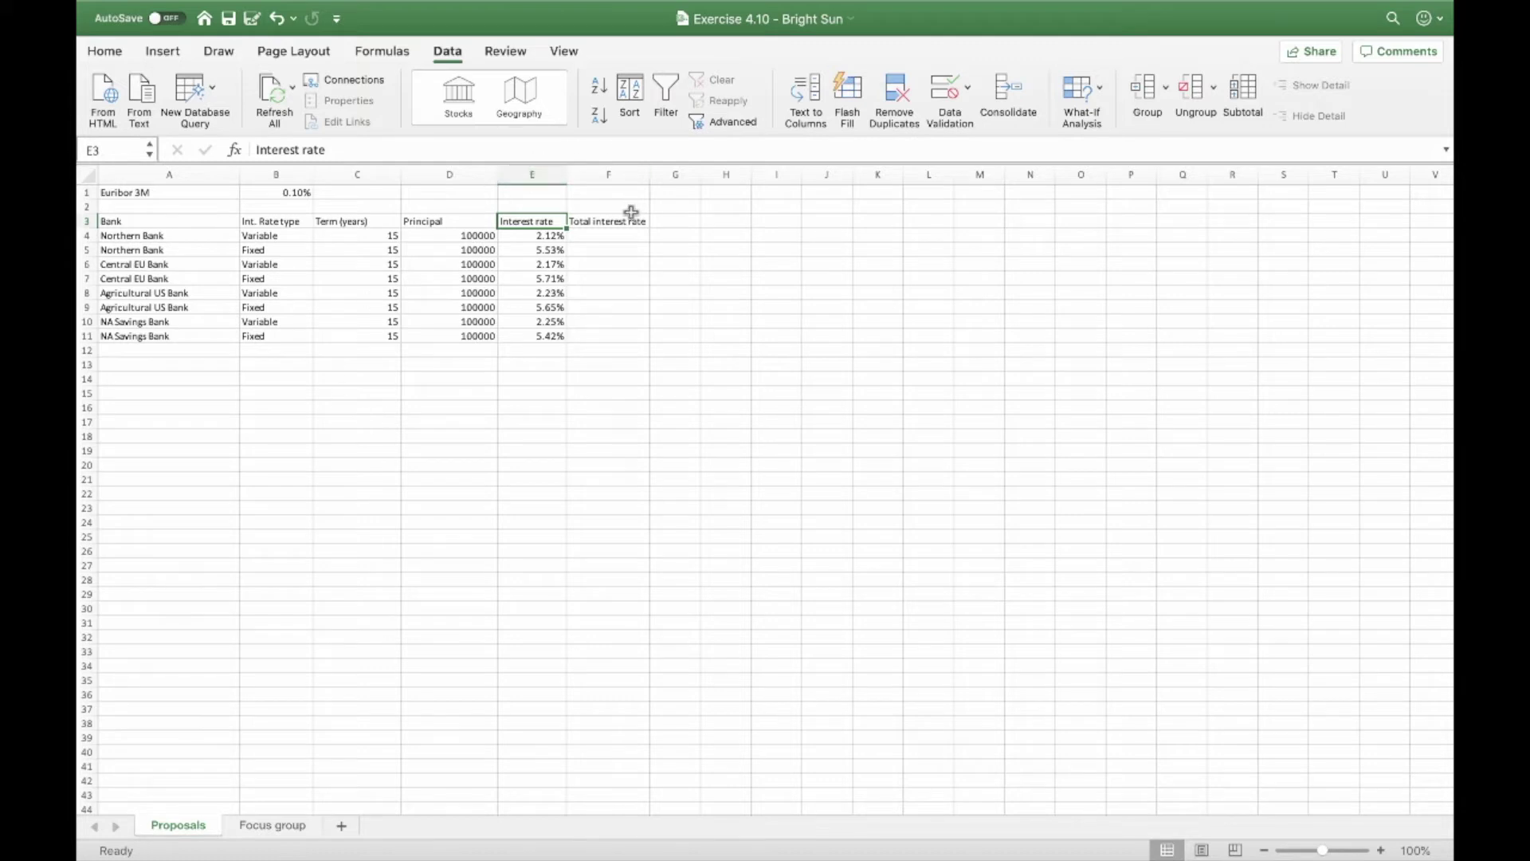
Step: Enter the formula =IF(B4="Variable",E4+Euribor_3M,E4) in cell F4
click(613, 233)
text(=)
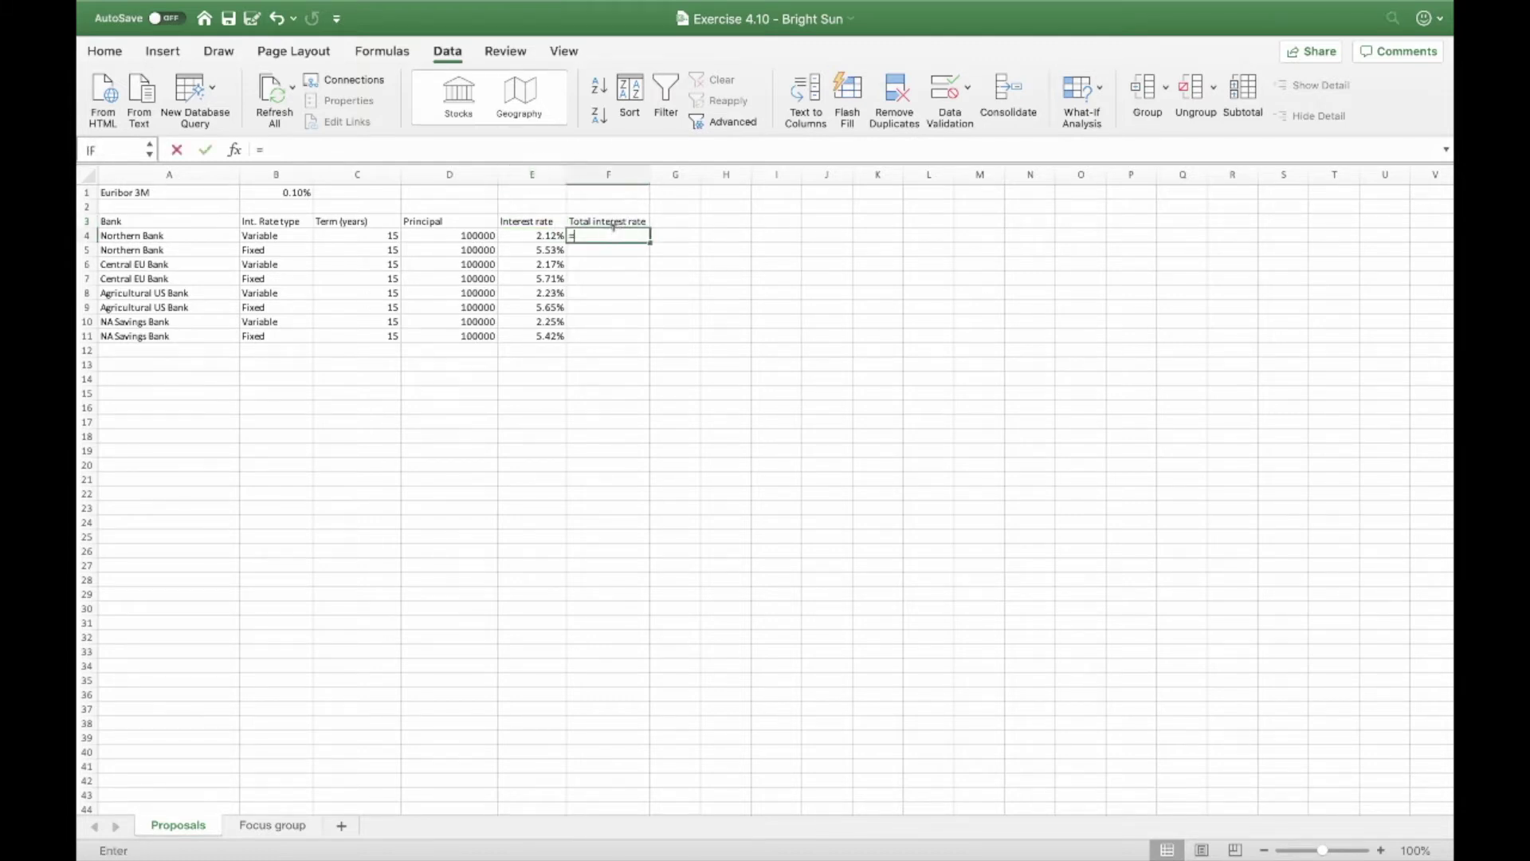
text(IF()
click(288, 237)
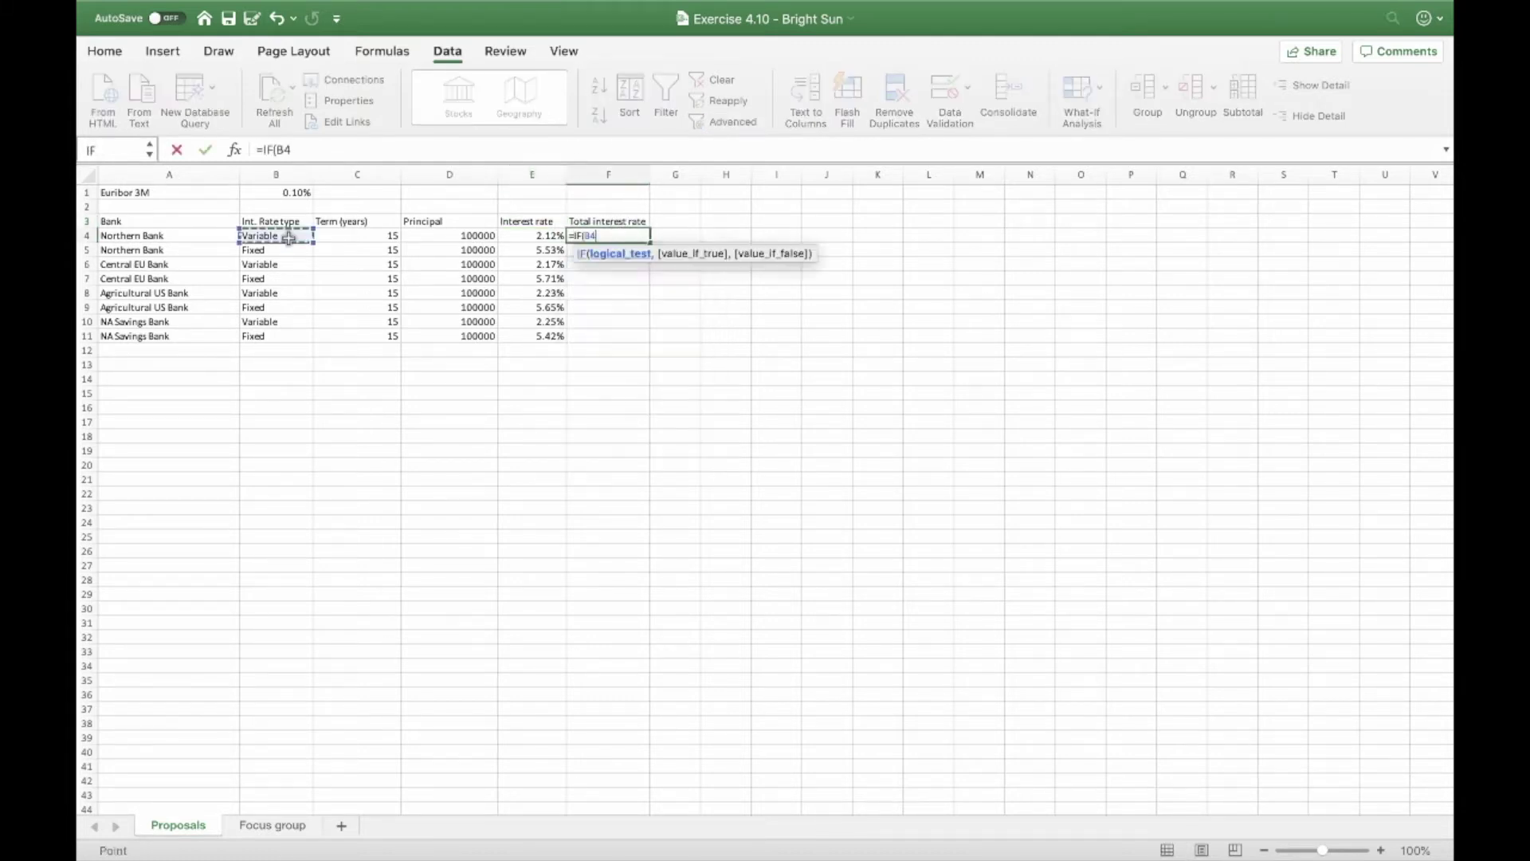
text(="Variable",)
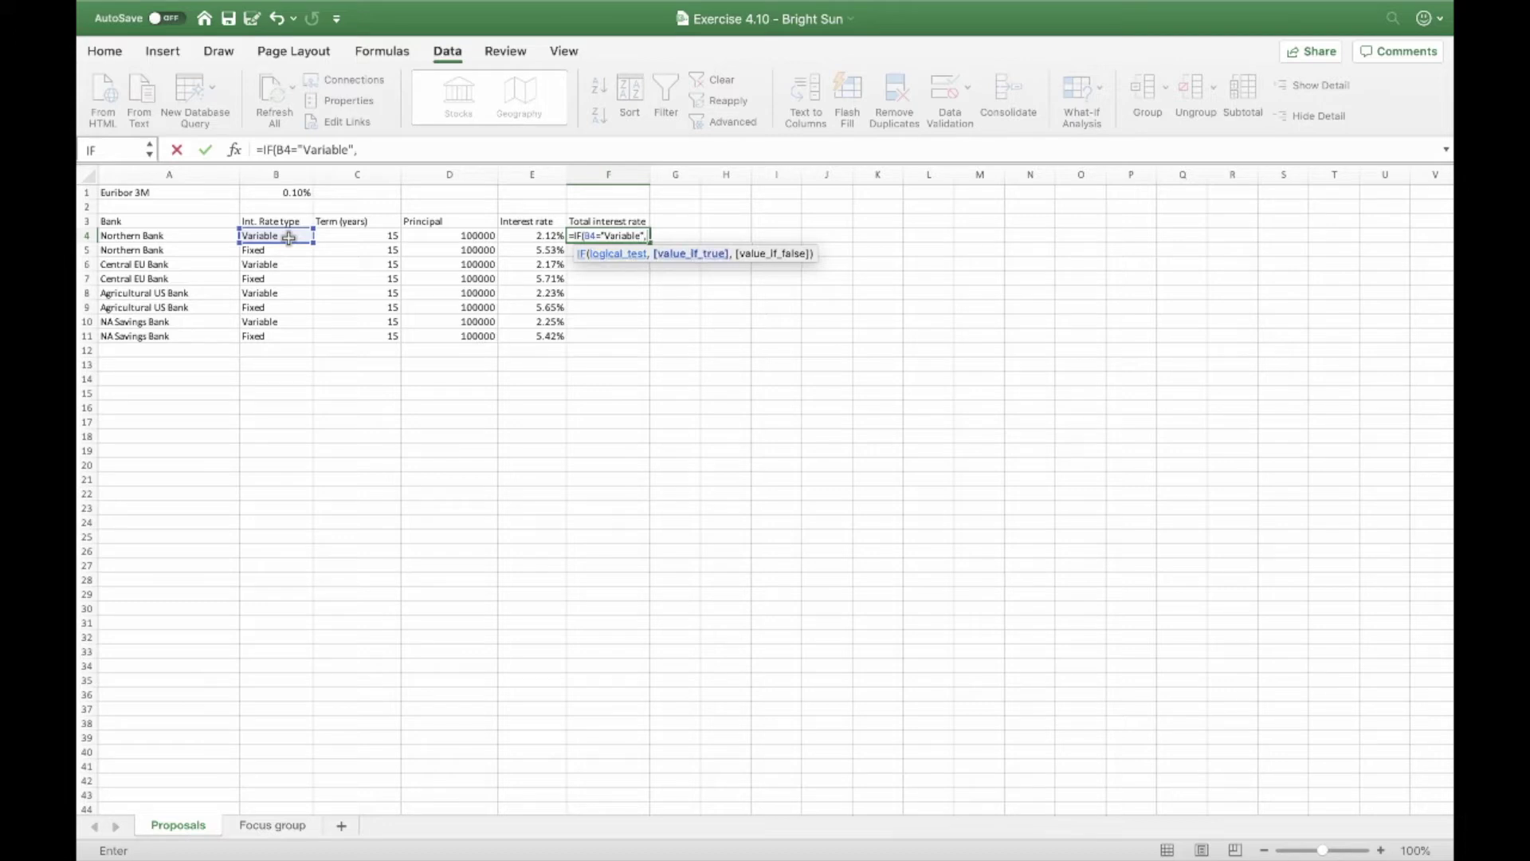
click(540, 236)
text(+)
click(289, 194)
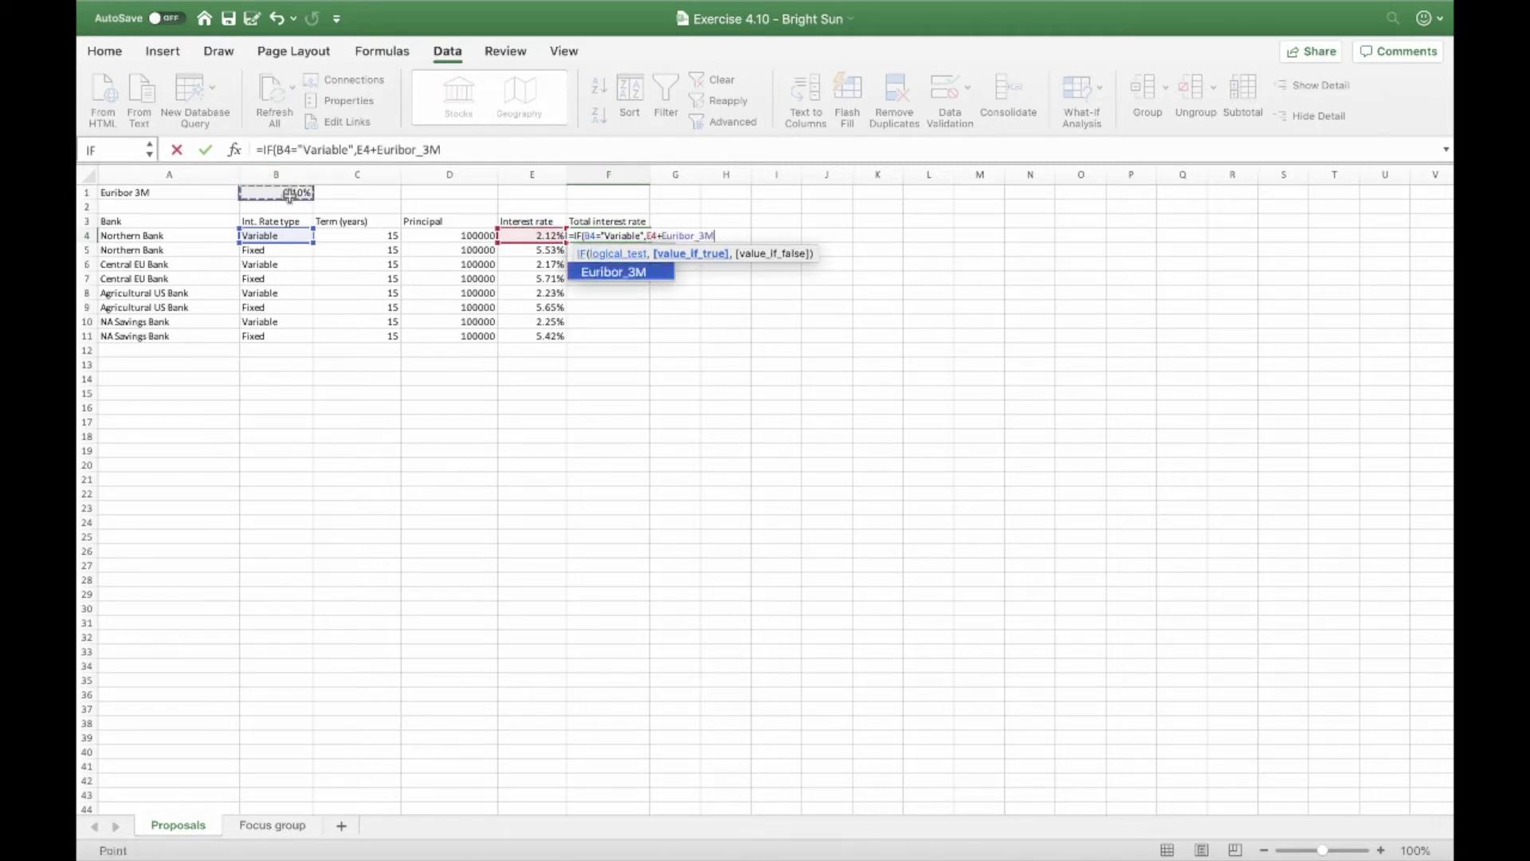
text(,)
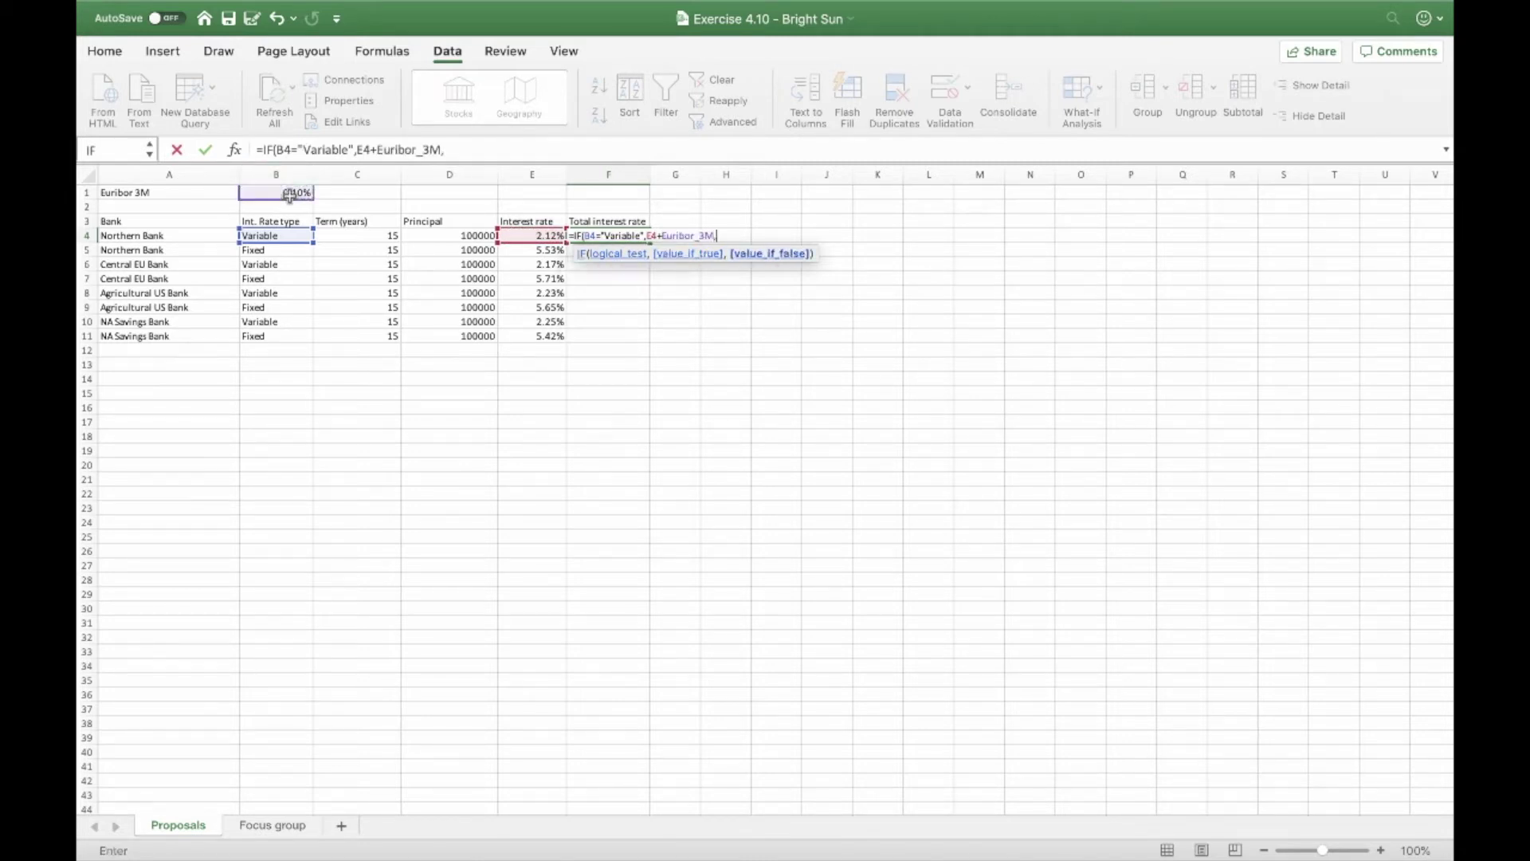
click(531, 237)
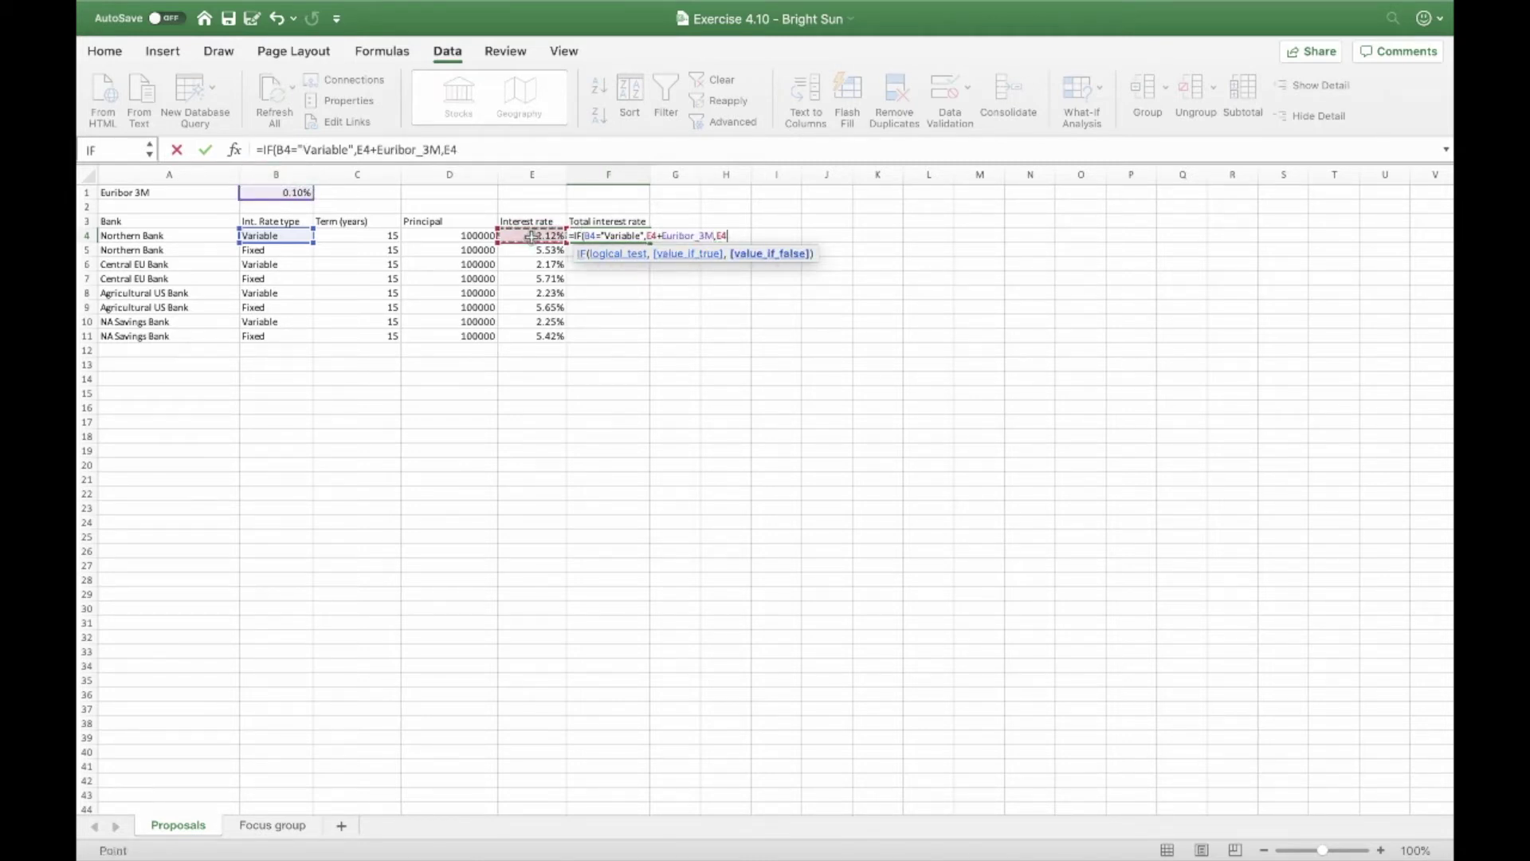
key(Return)
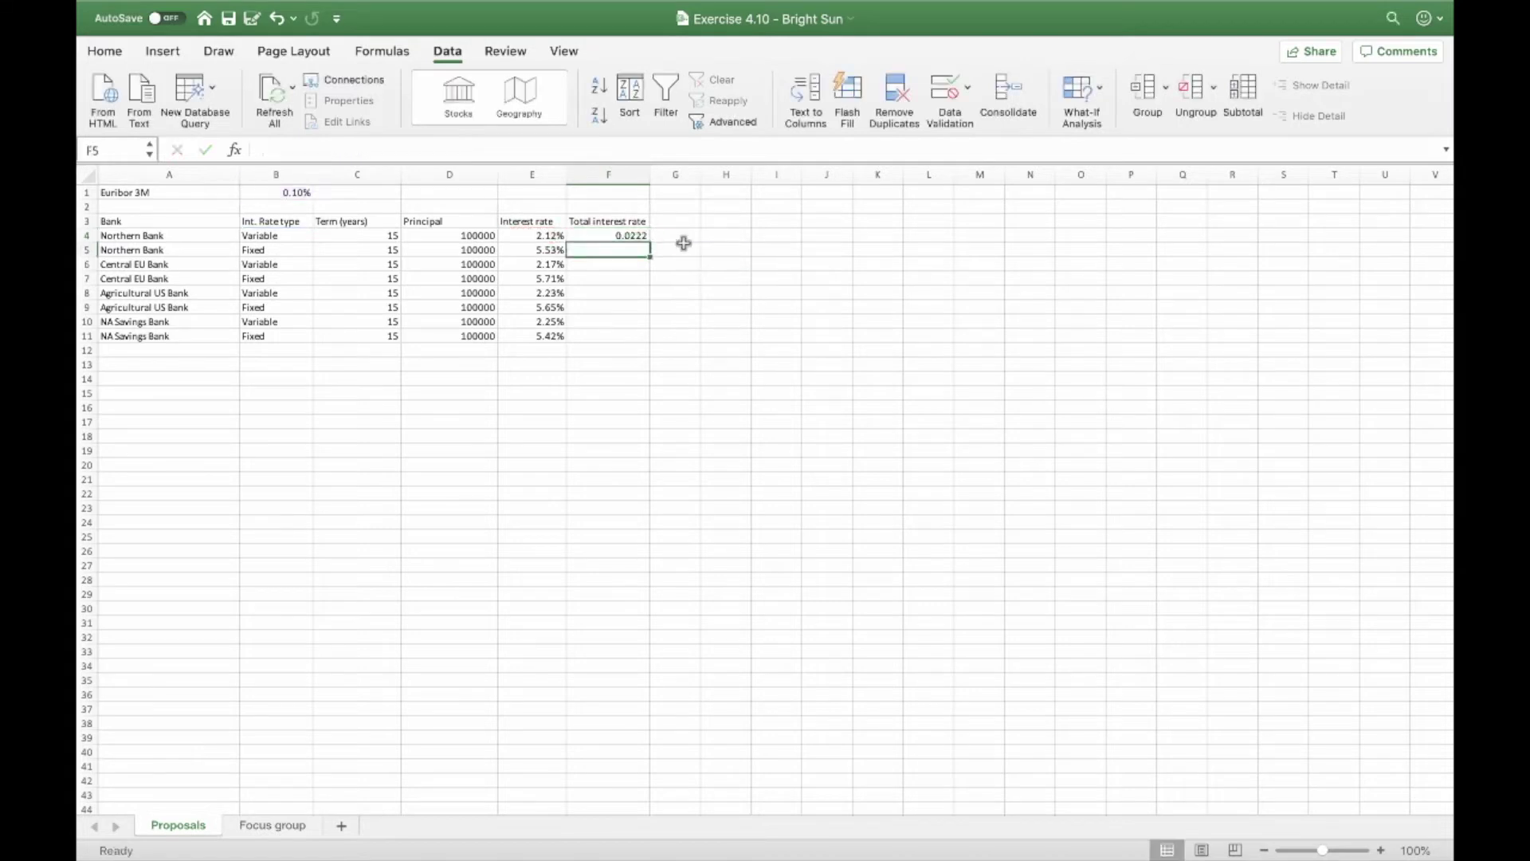
Step: Copy the total interest rate formula from F4 down to F11 and format column F as percentages with two decimals
click(634, 235)
drag(649, 244, 649, 338)
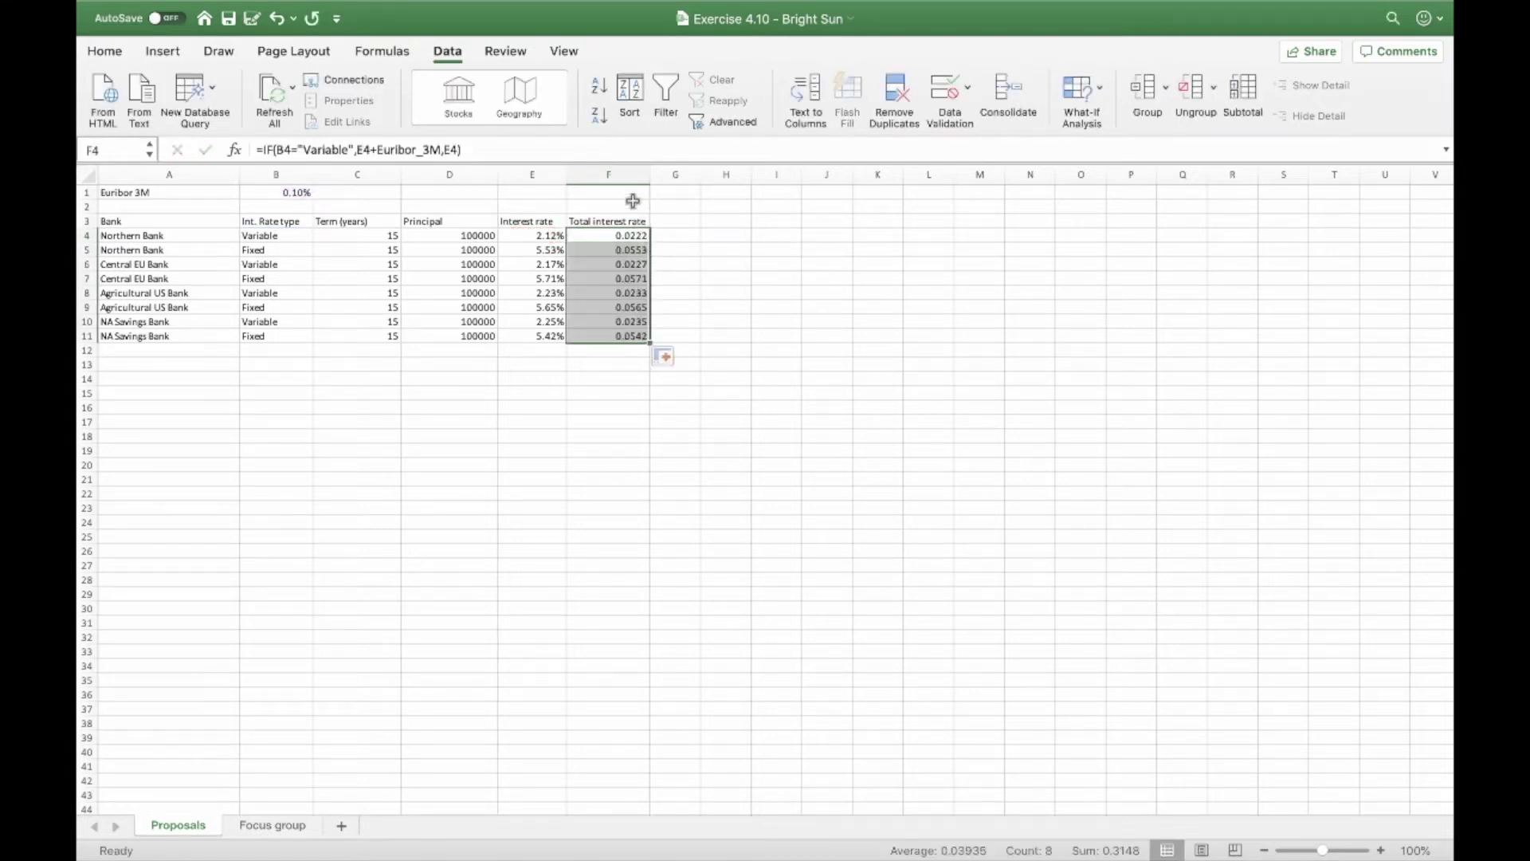
click(609, 173)
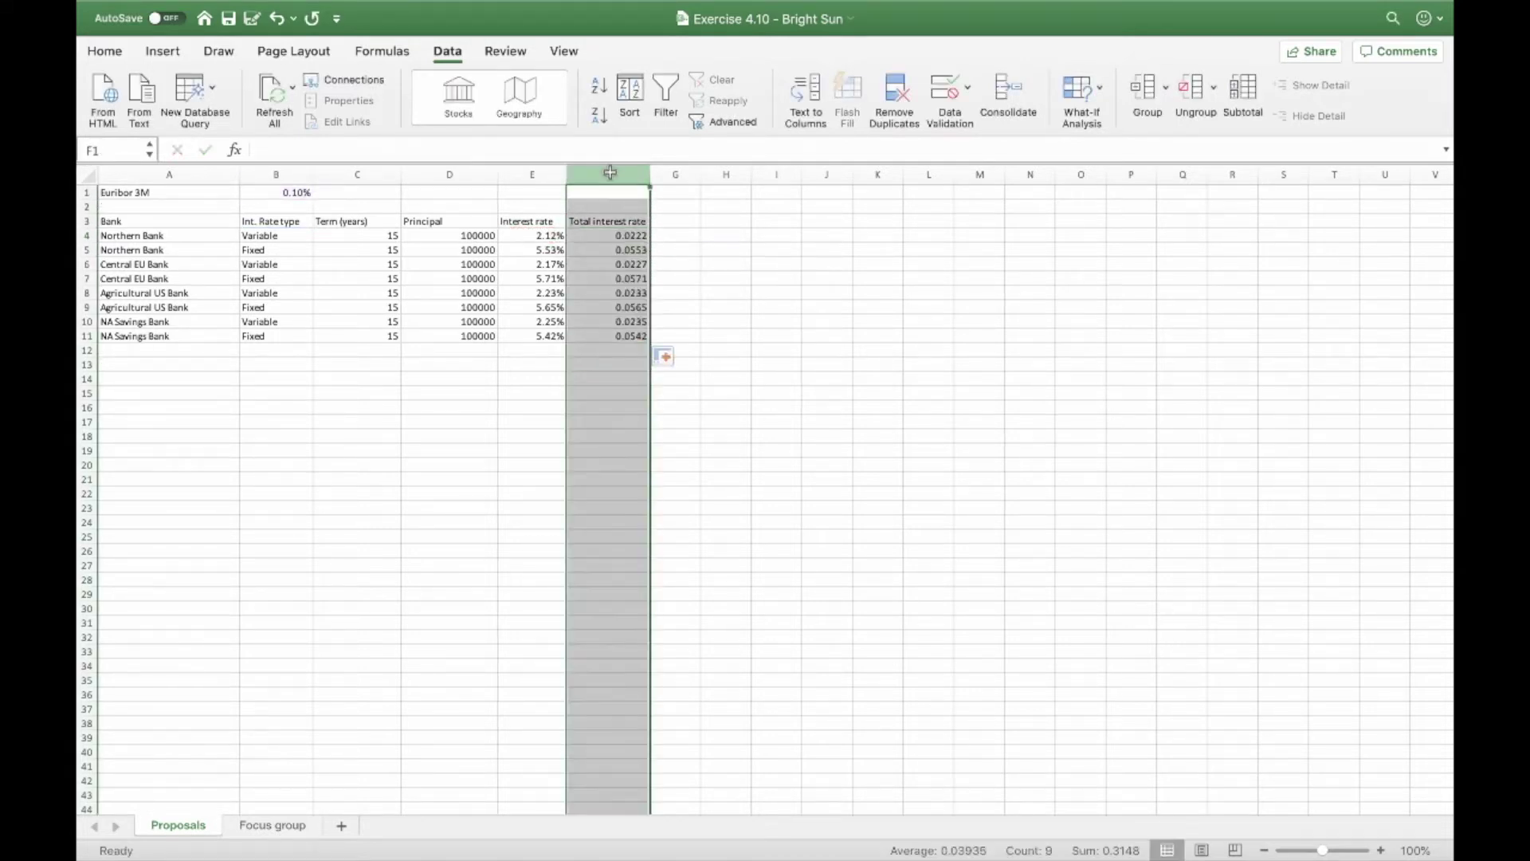
click(104, 50)
click(781, 115)
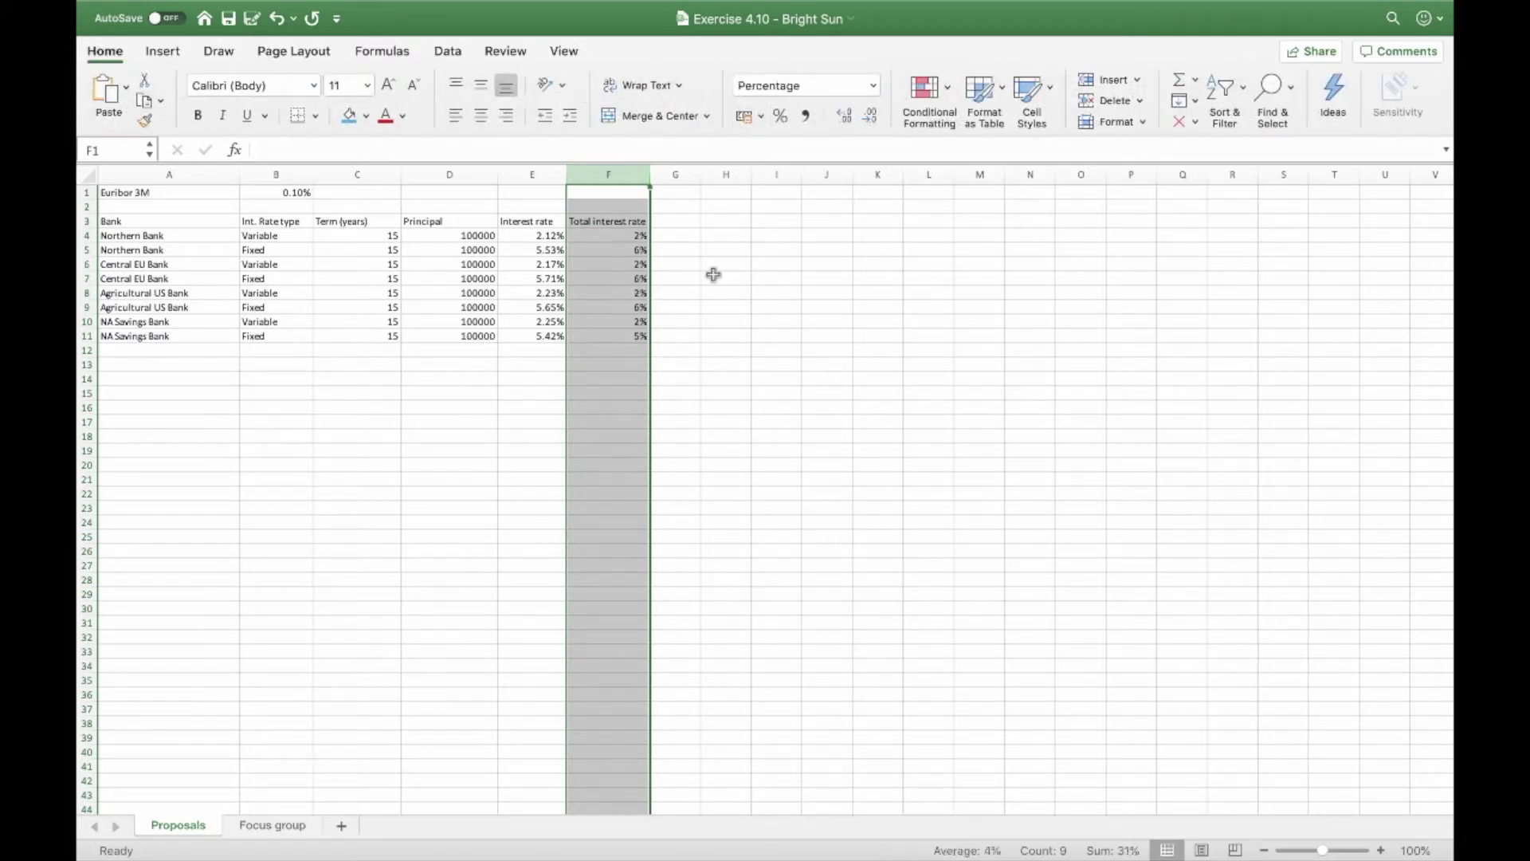
click(844, 117)
click(844, 116)
click(727, 264)
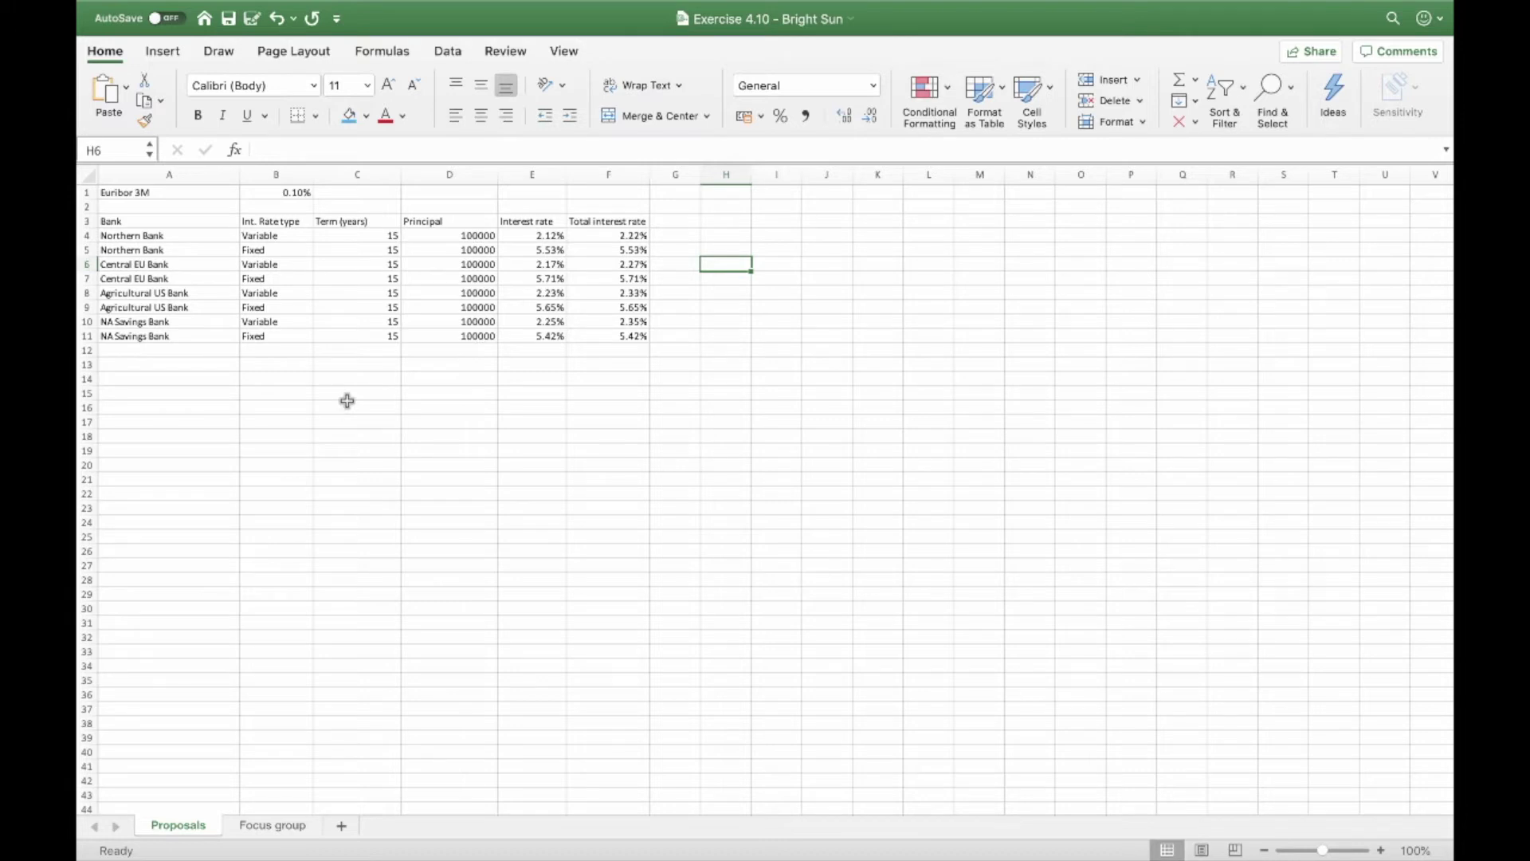
Step: Create a summary table with headers "Interest rate type" in A13 and "Average" in B13, and row labels "Variable" and "Fixed" in A14:A15
click(227, 365)
click(258, 366)
text(Average)
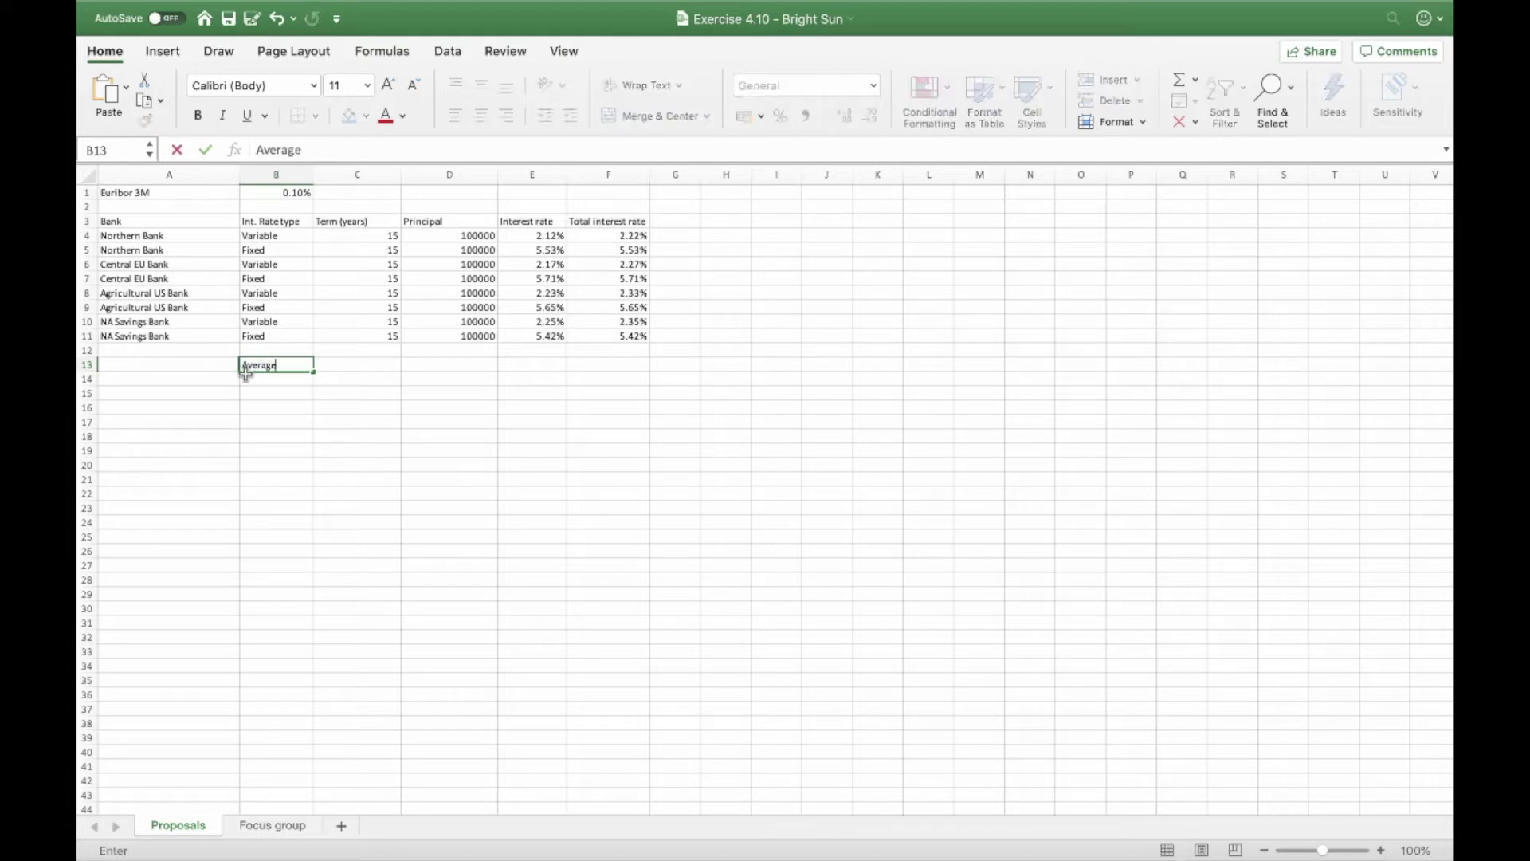
click(224, 368)
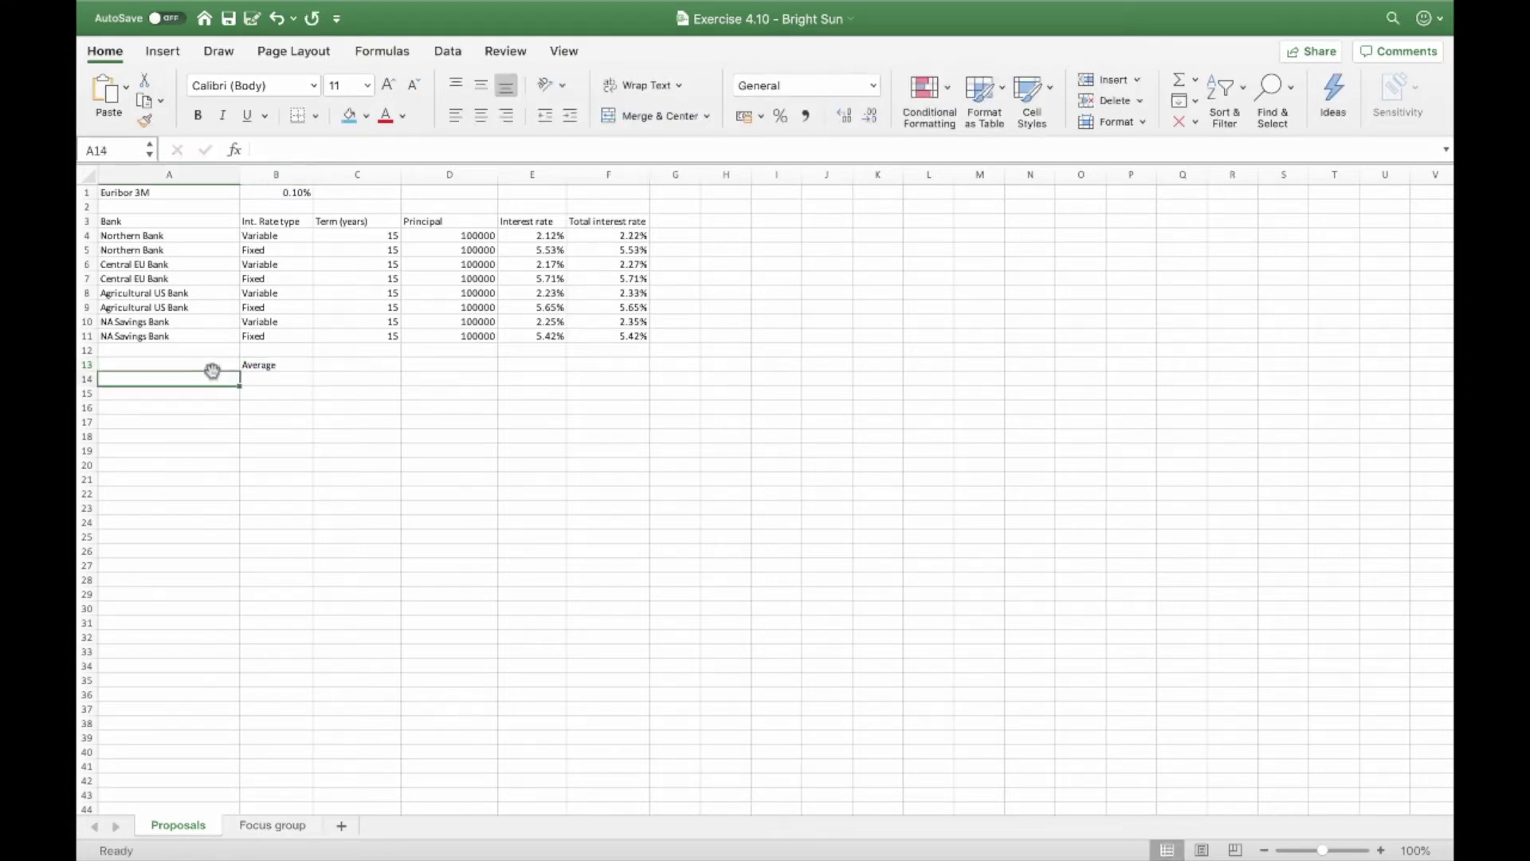
text(Intere)
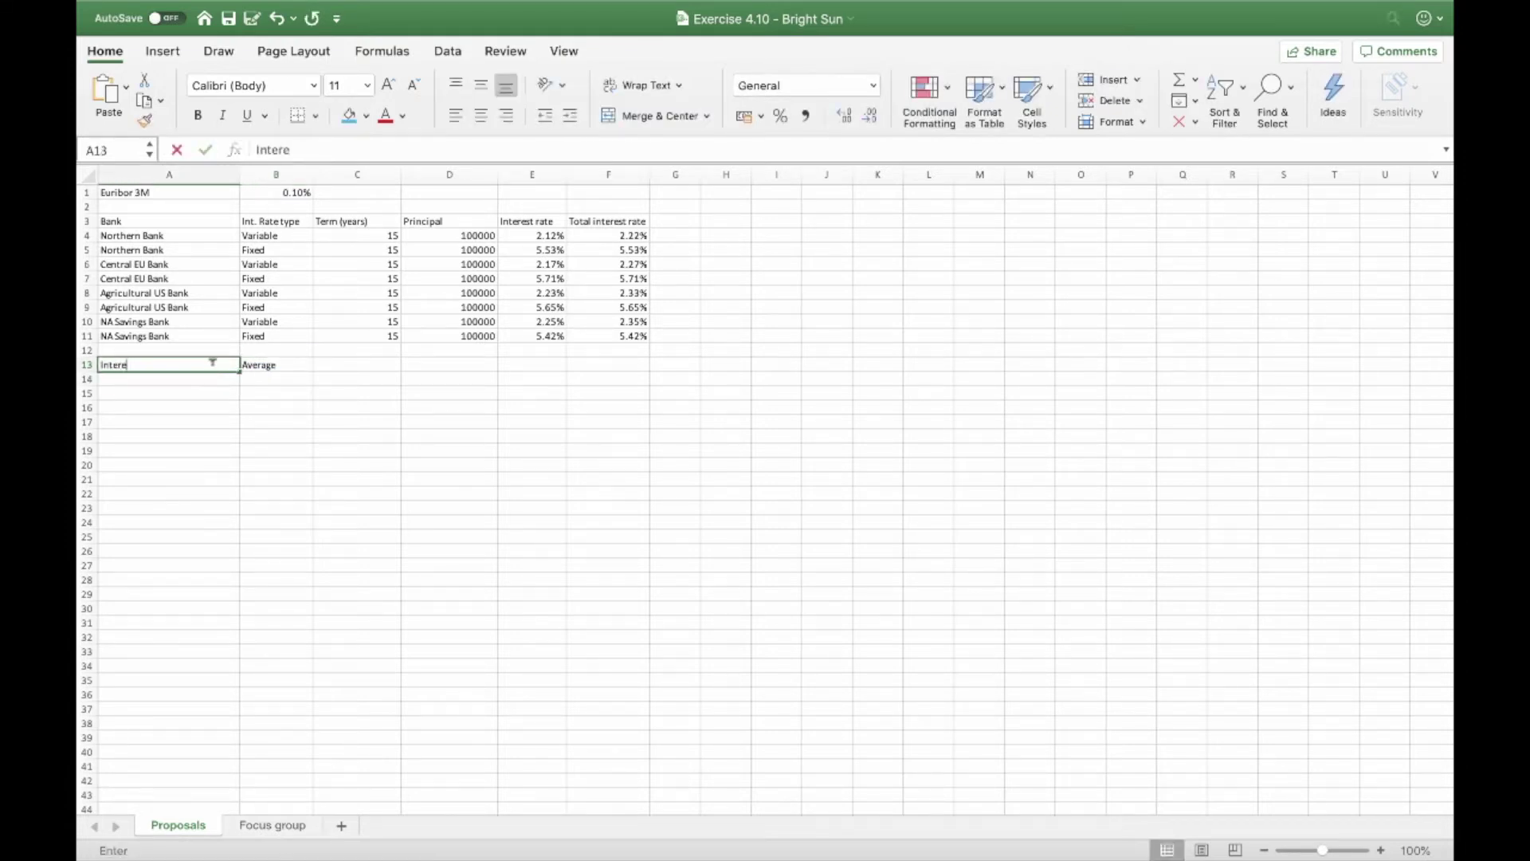
text(st rate type)
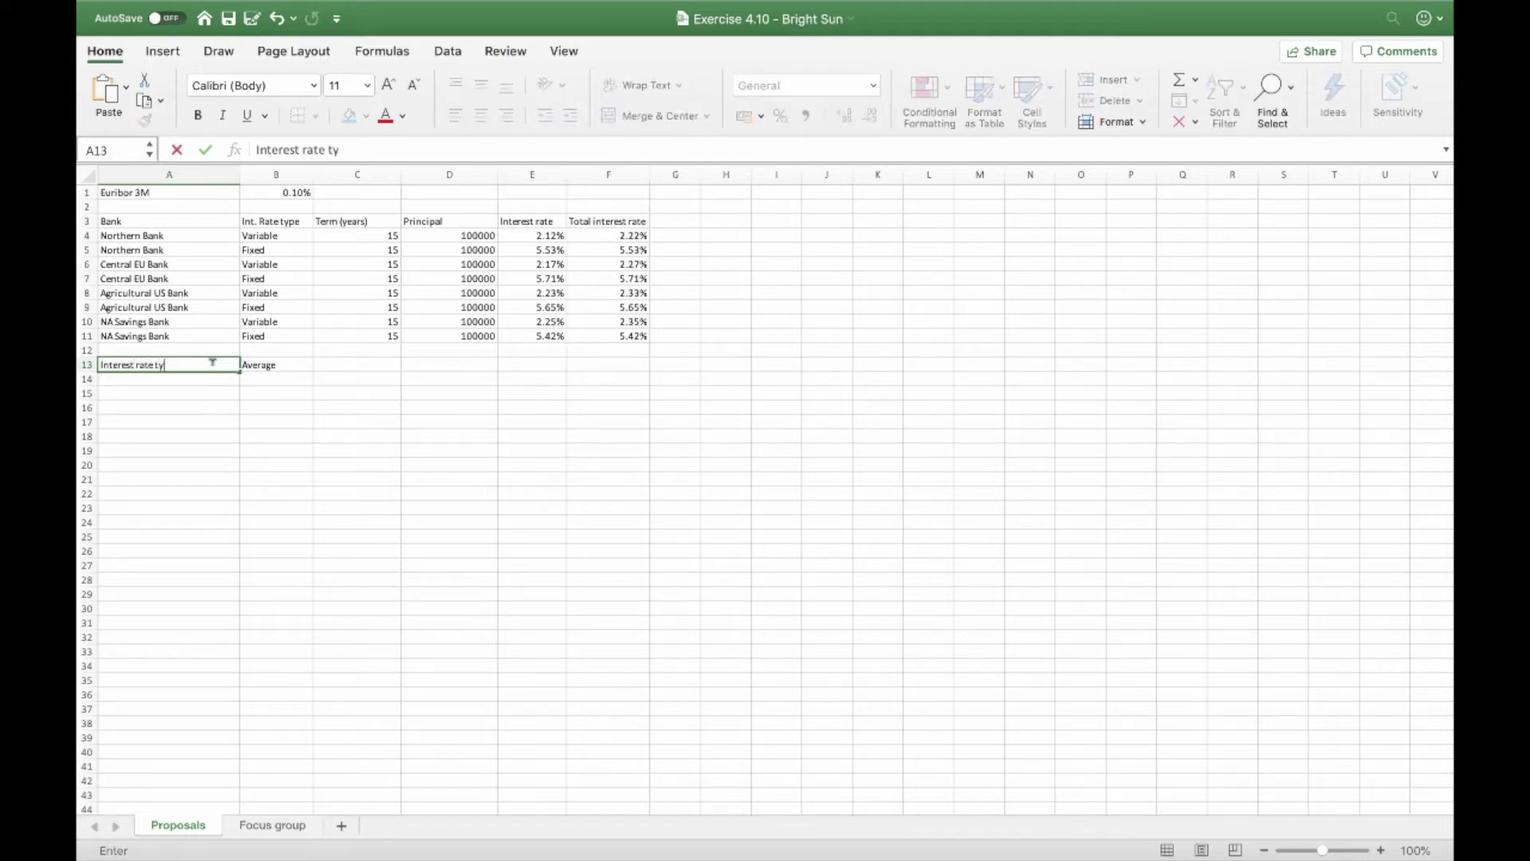
key(Return)
text(Variable)
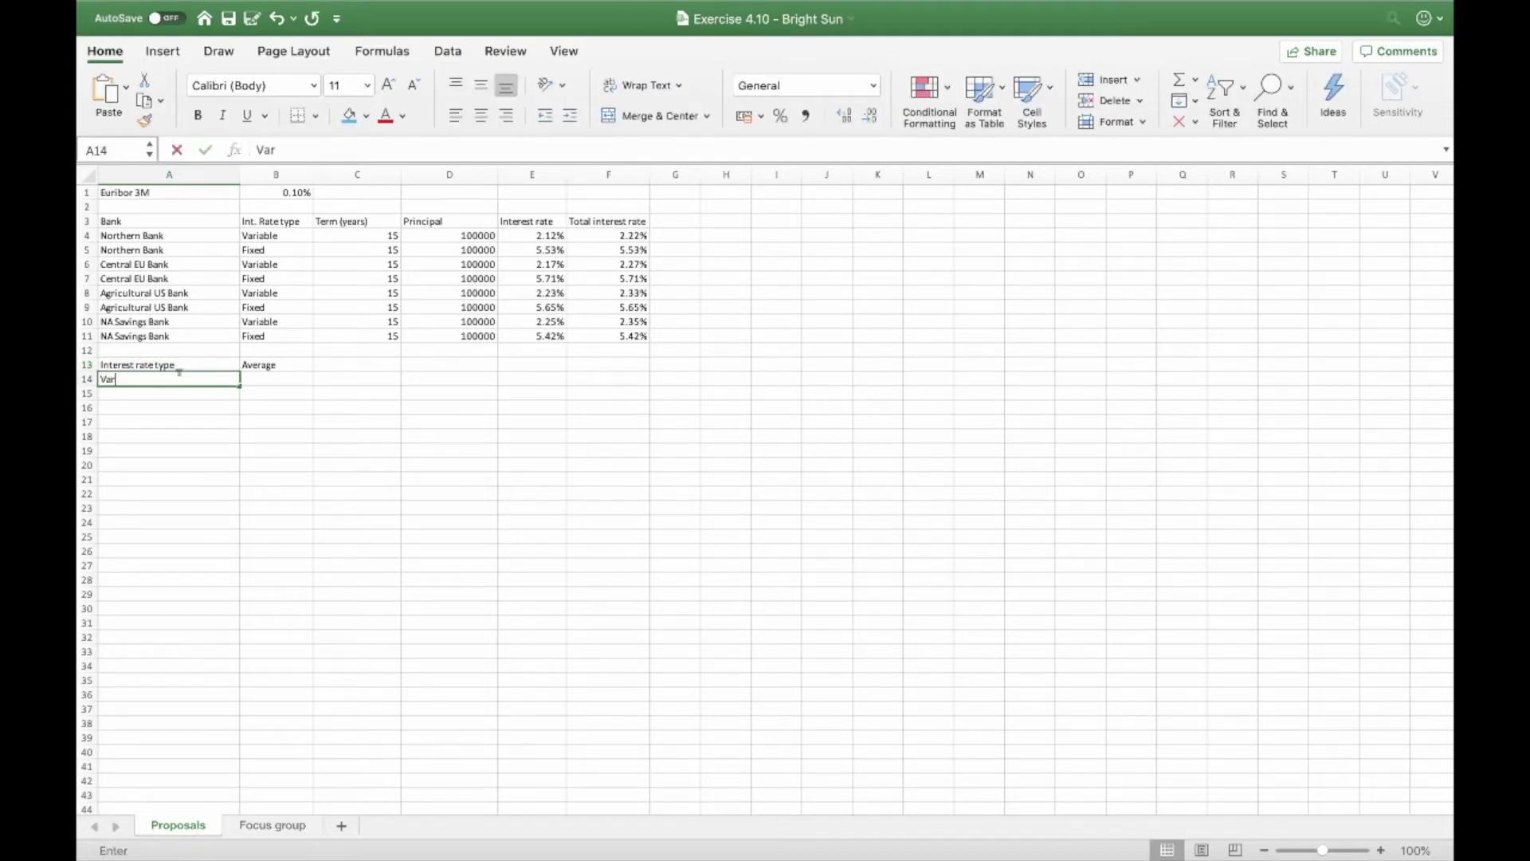
click(173, 400)
text(Fixed)
Step: Start an AVERAGEIF formula in B14 using the rate type cells B$4:B$11, with locked rows, as its range
click(276, 379)
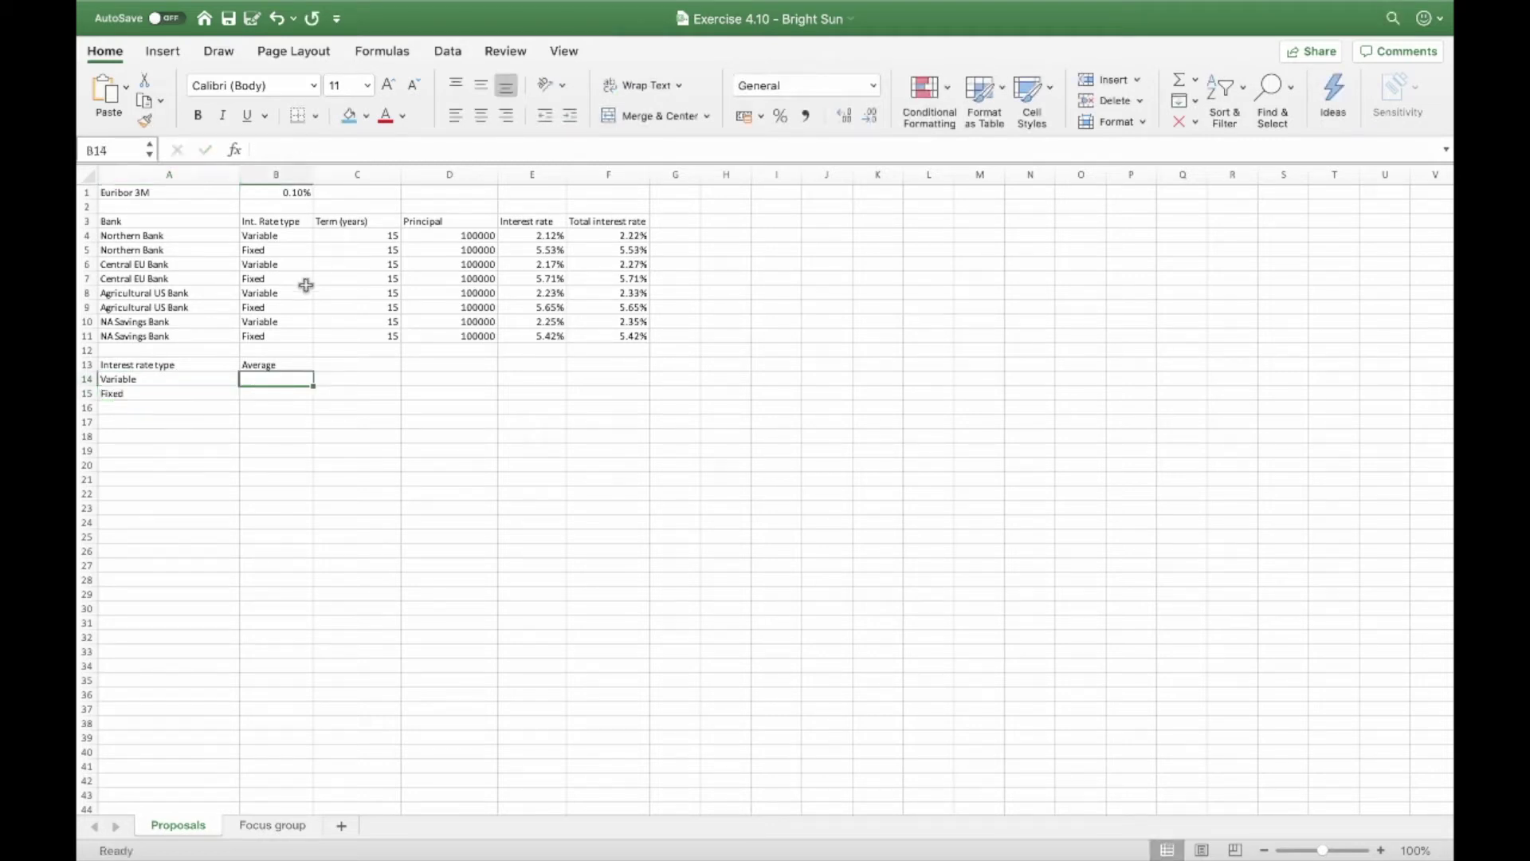
text(=Aver)
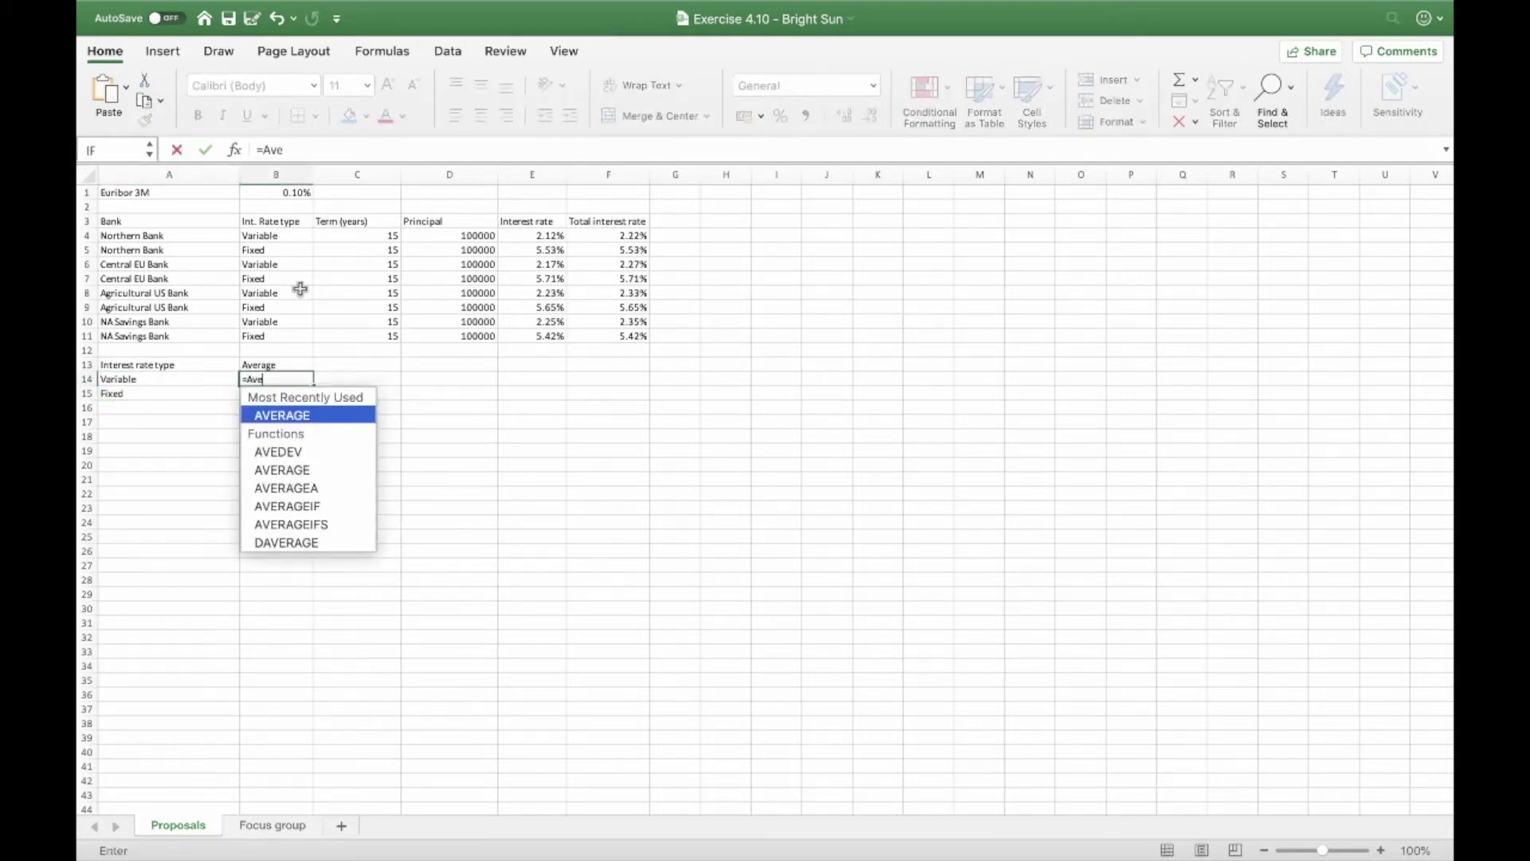
double_click(314, 486)
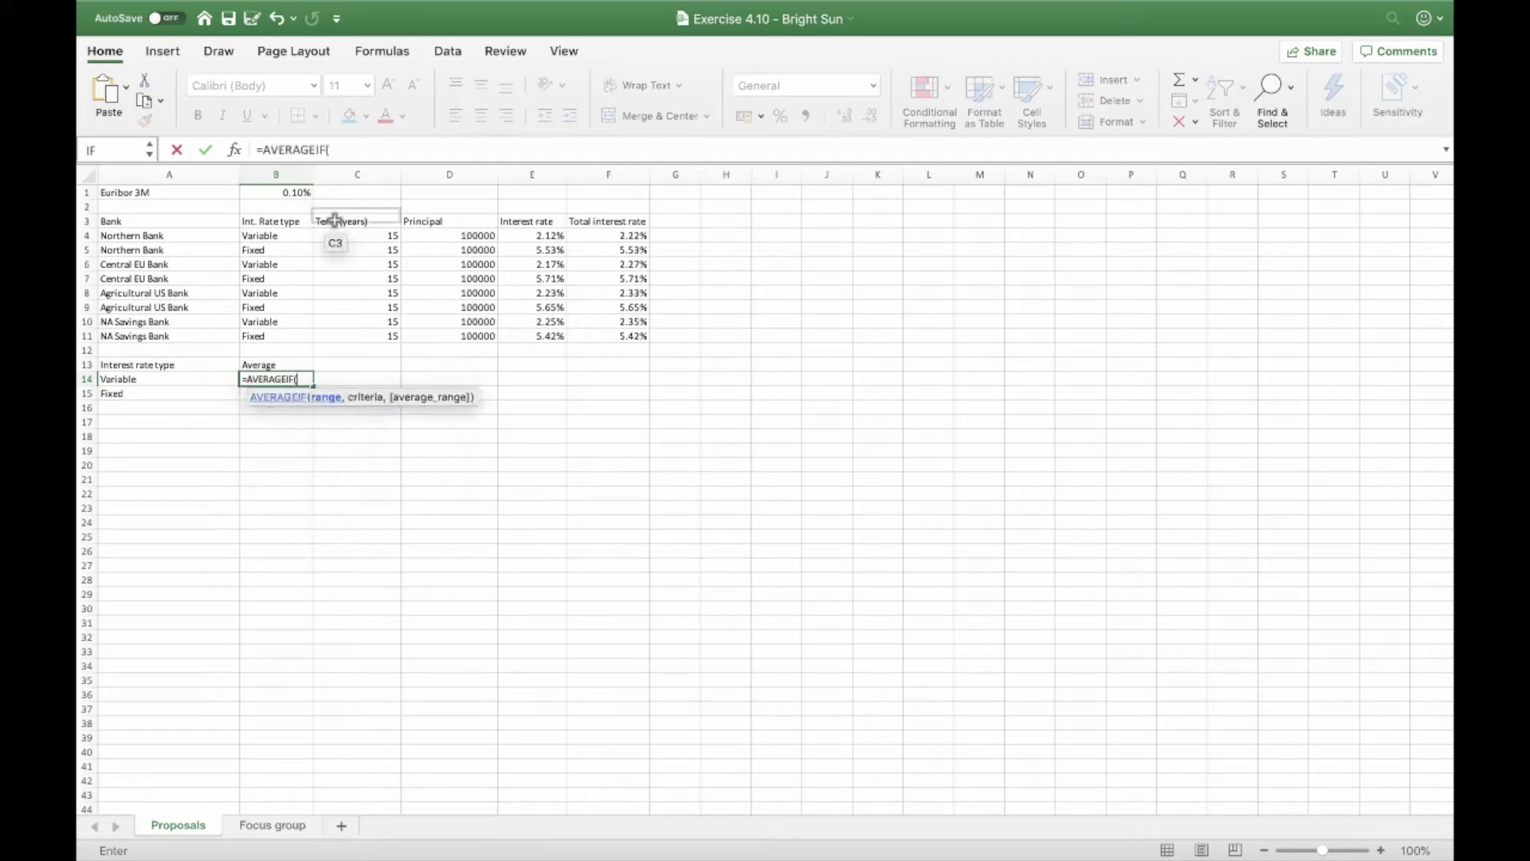
drag(285, 233, 287, 337)
text(,)
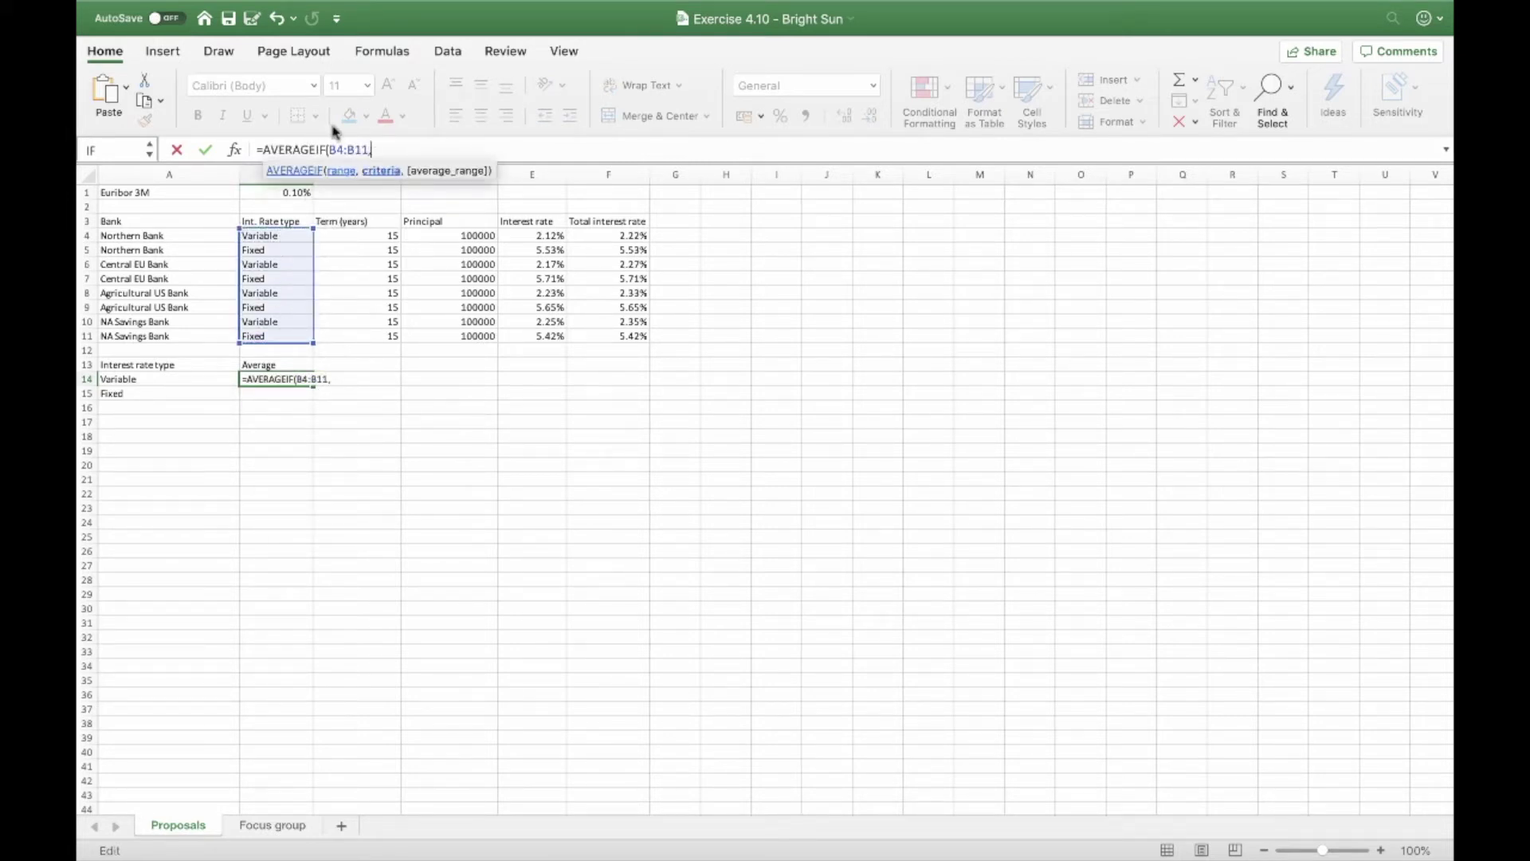
click(337, 149)
text($)
click(362, 149)
text($)
Step: Complete the AVERAGEIF formula in B14 with A14 as the criterion and the row-locked F$4:F$11 as the average range
click(124, 379)
text(,)
drag(613, 239, 609, 334)
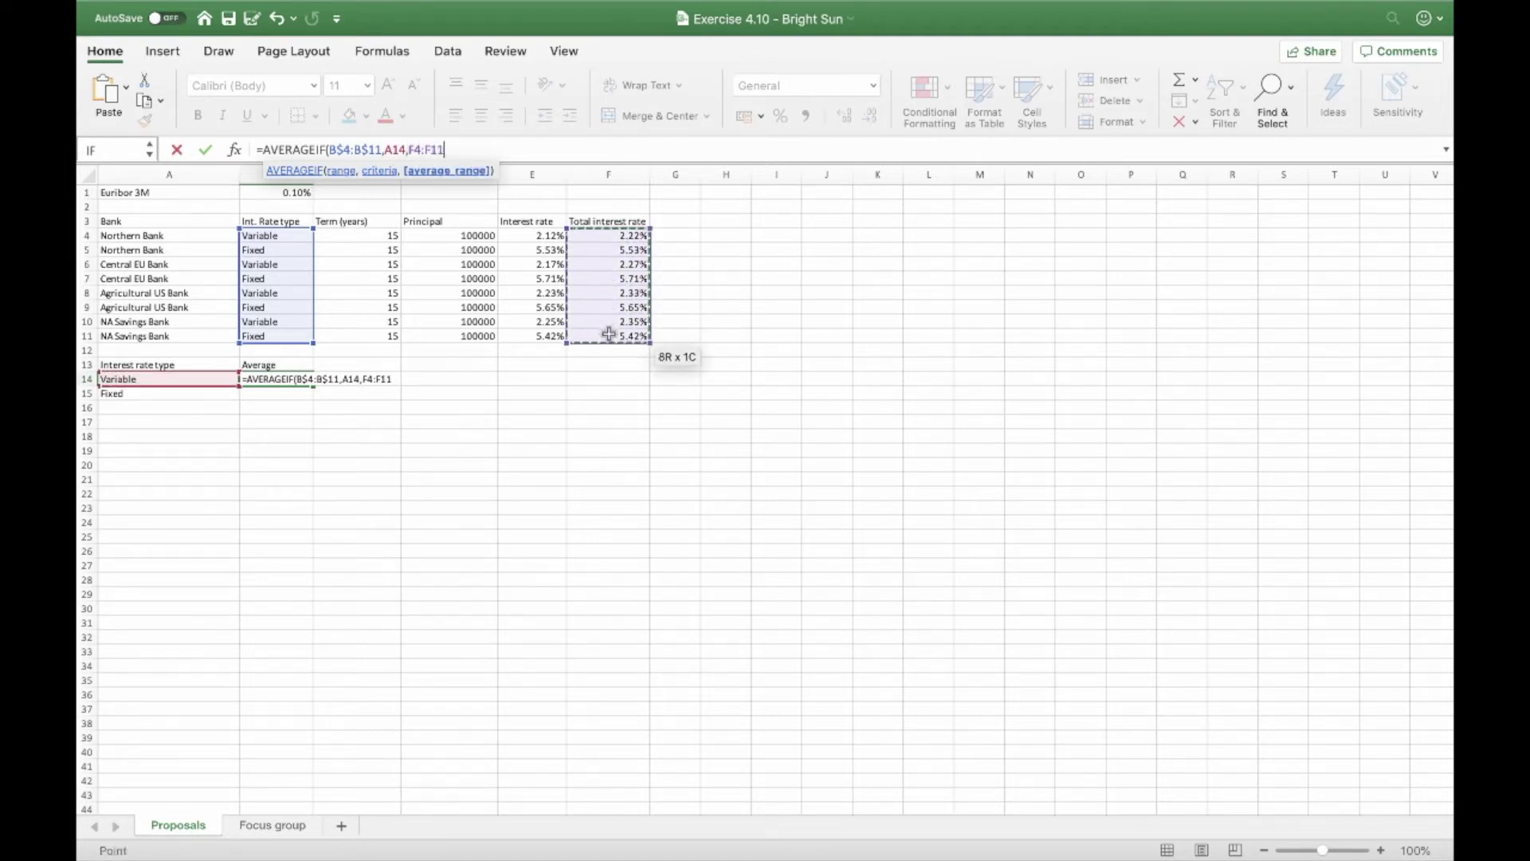
text())
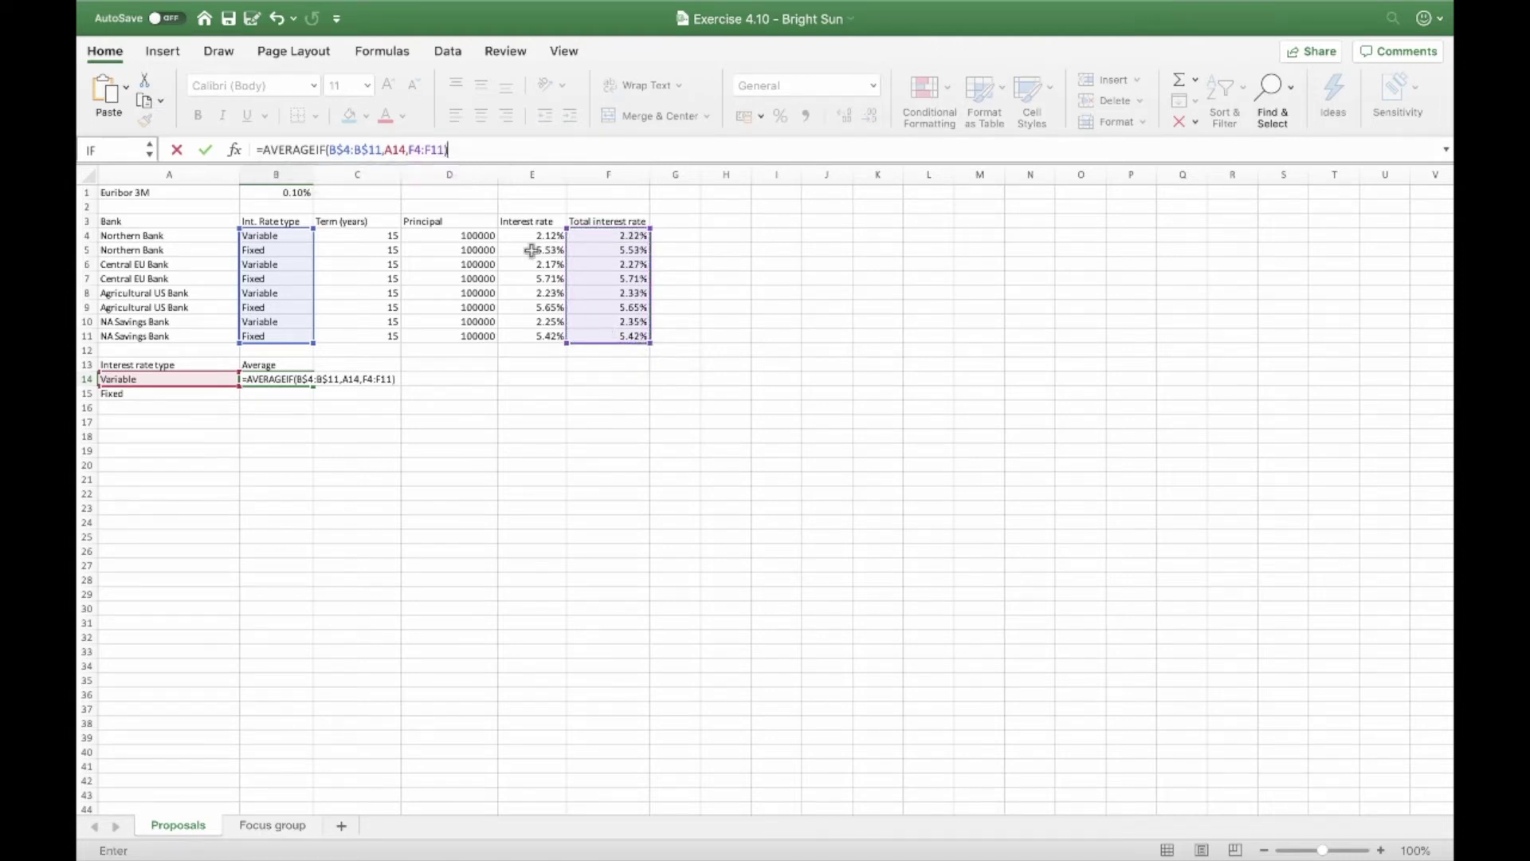
click(415, 149)
text($)
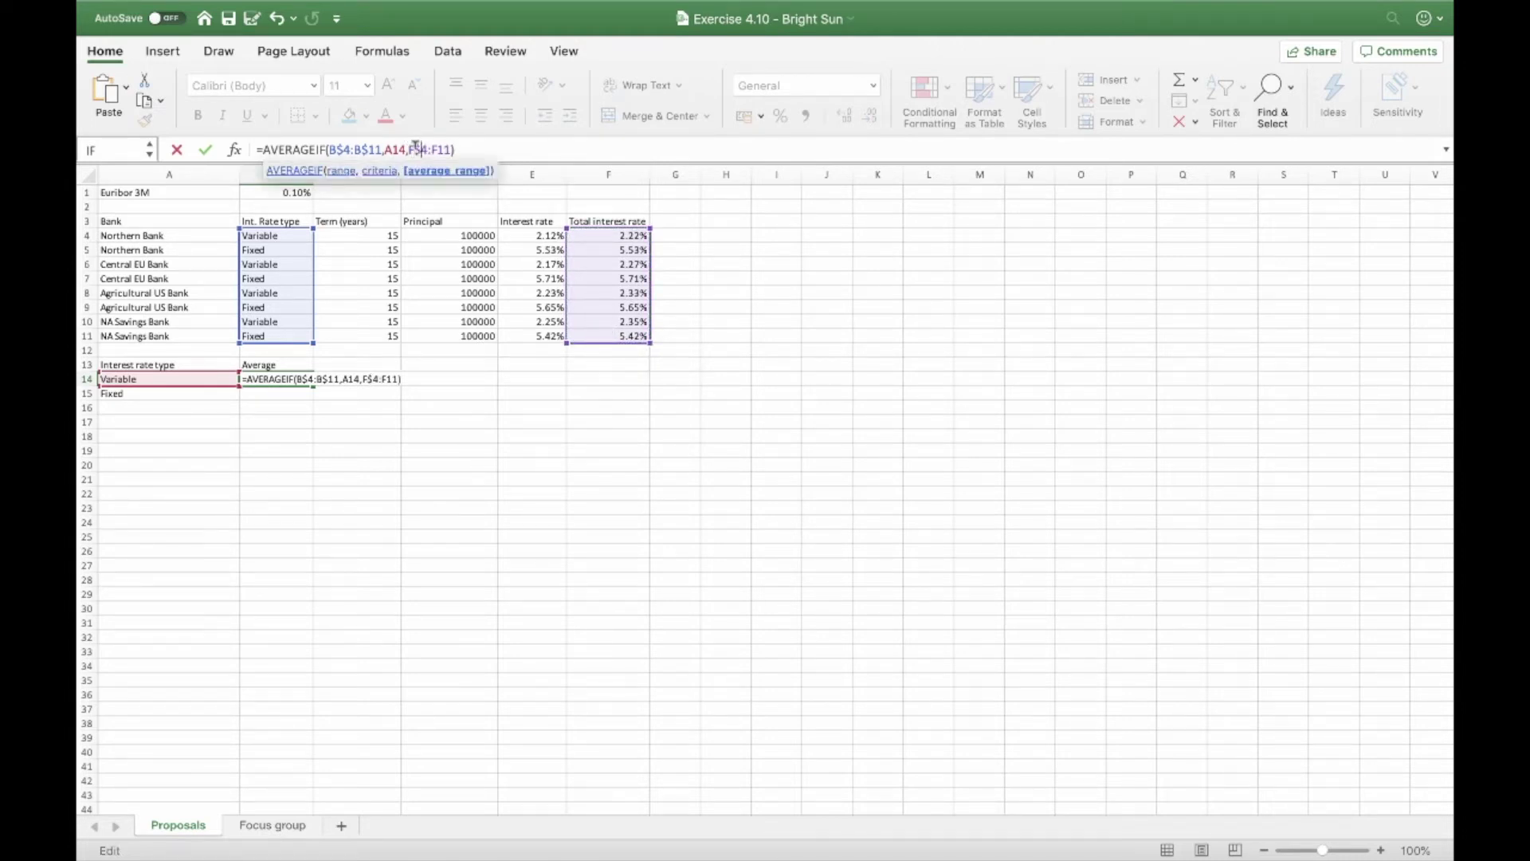
click(439, 149)
text($)
key(Return)
Step: Copy the average formula from B14 to B15 and format both cells as percentages with two decimals
click(285, 378)
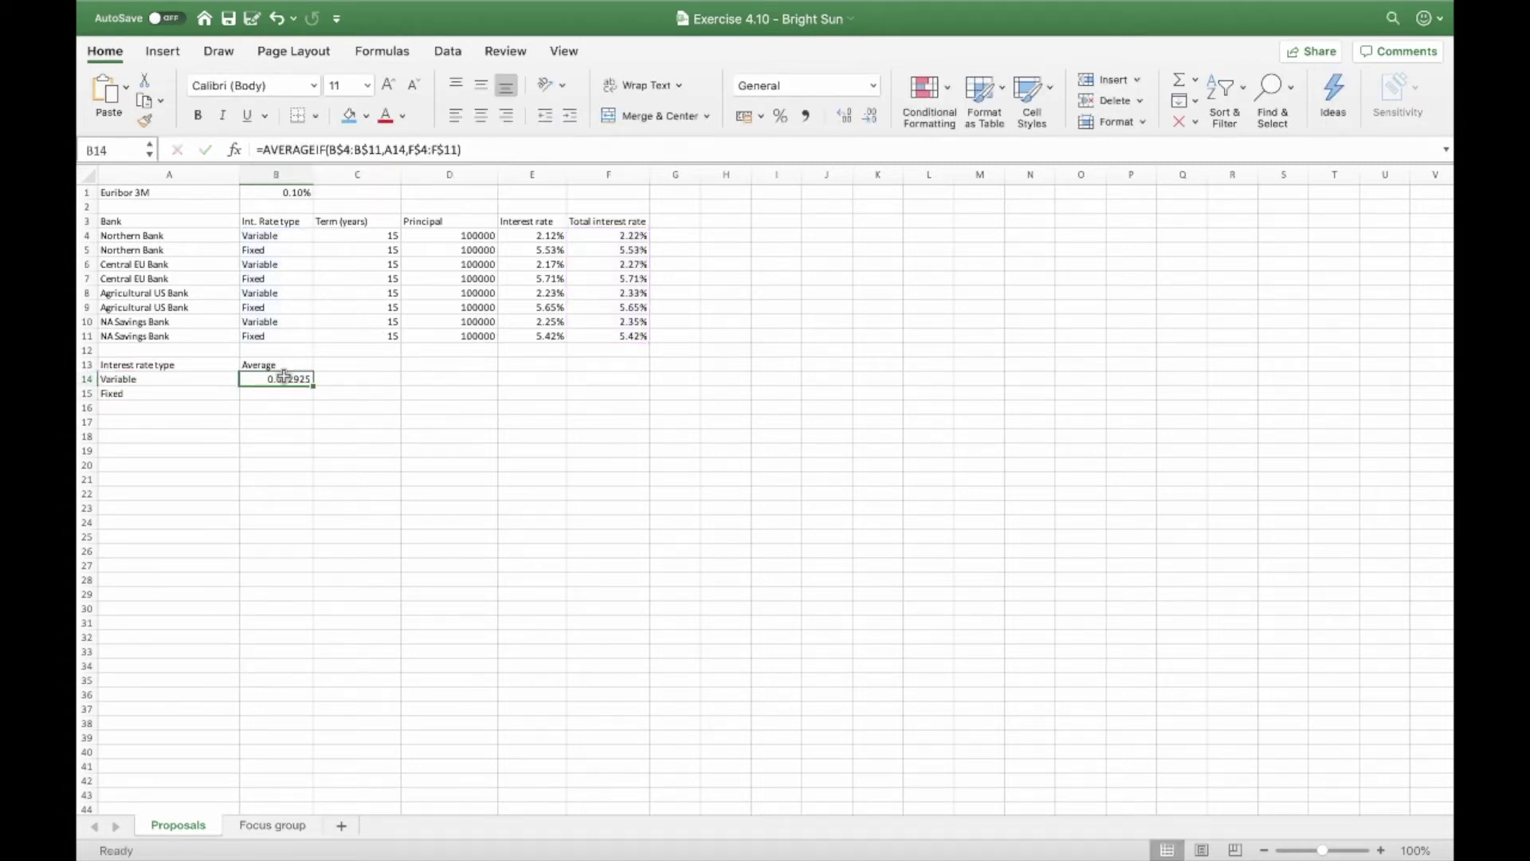
drag(312, 386, 313, 399)
click(780, 115)
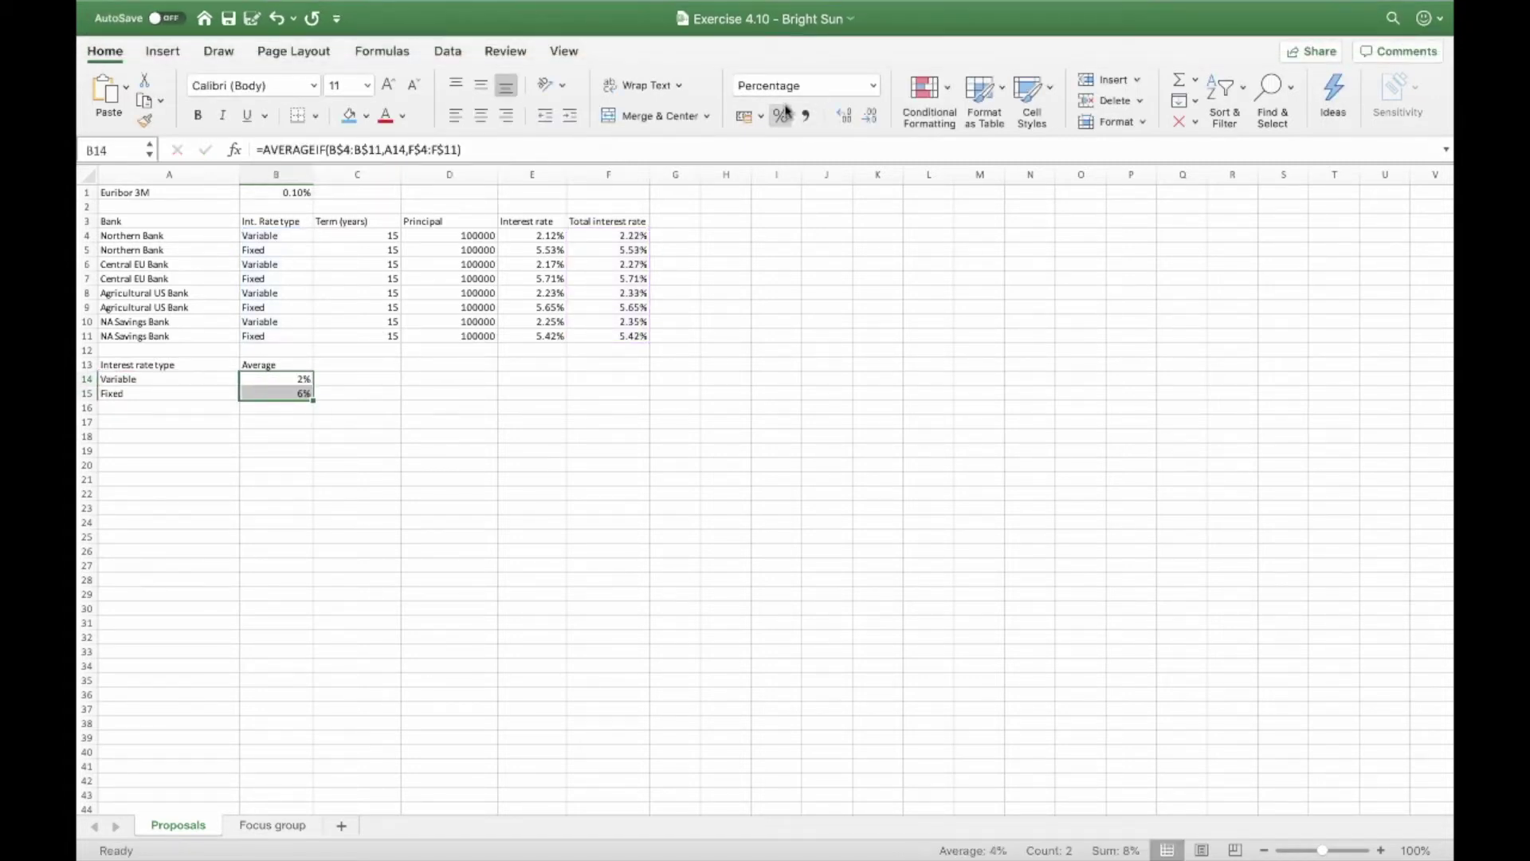
click(844, 116)
click(844, 116)
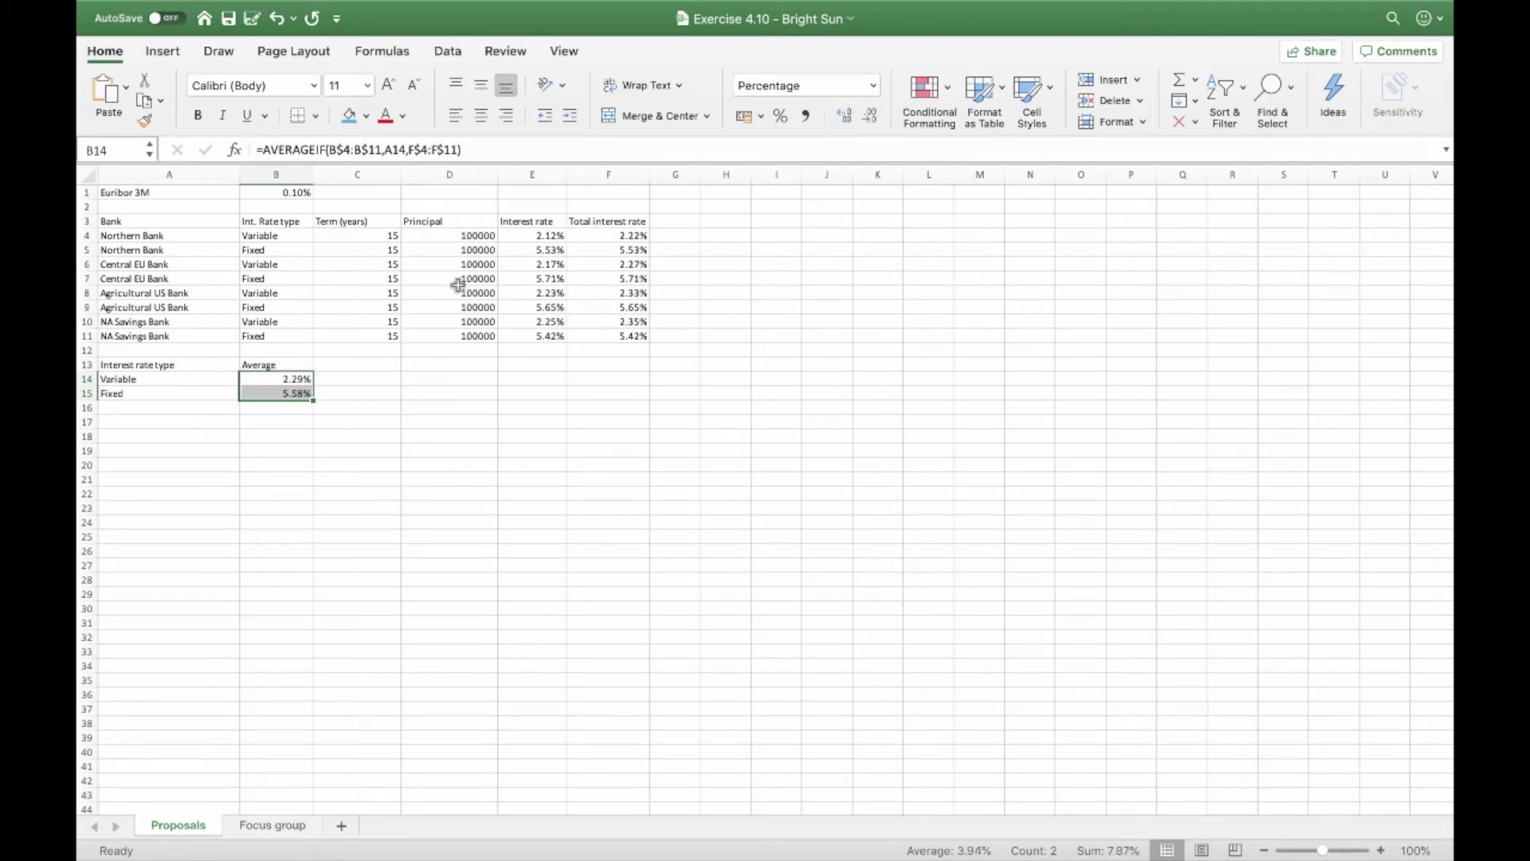
click(414, 403)
click(148, 363)
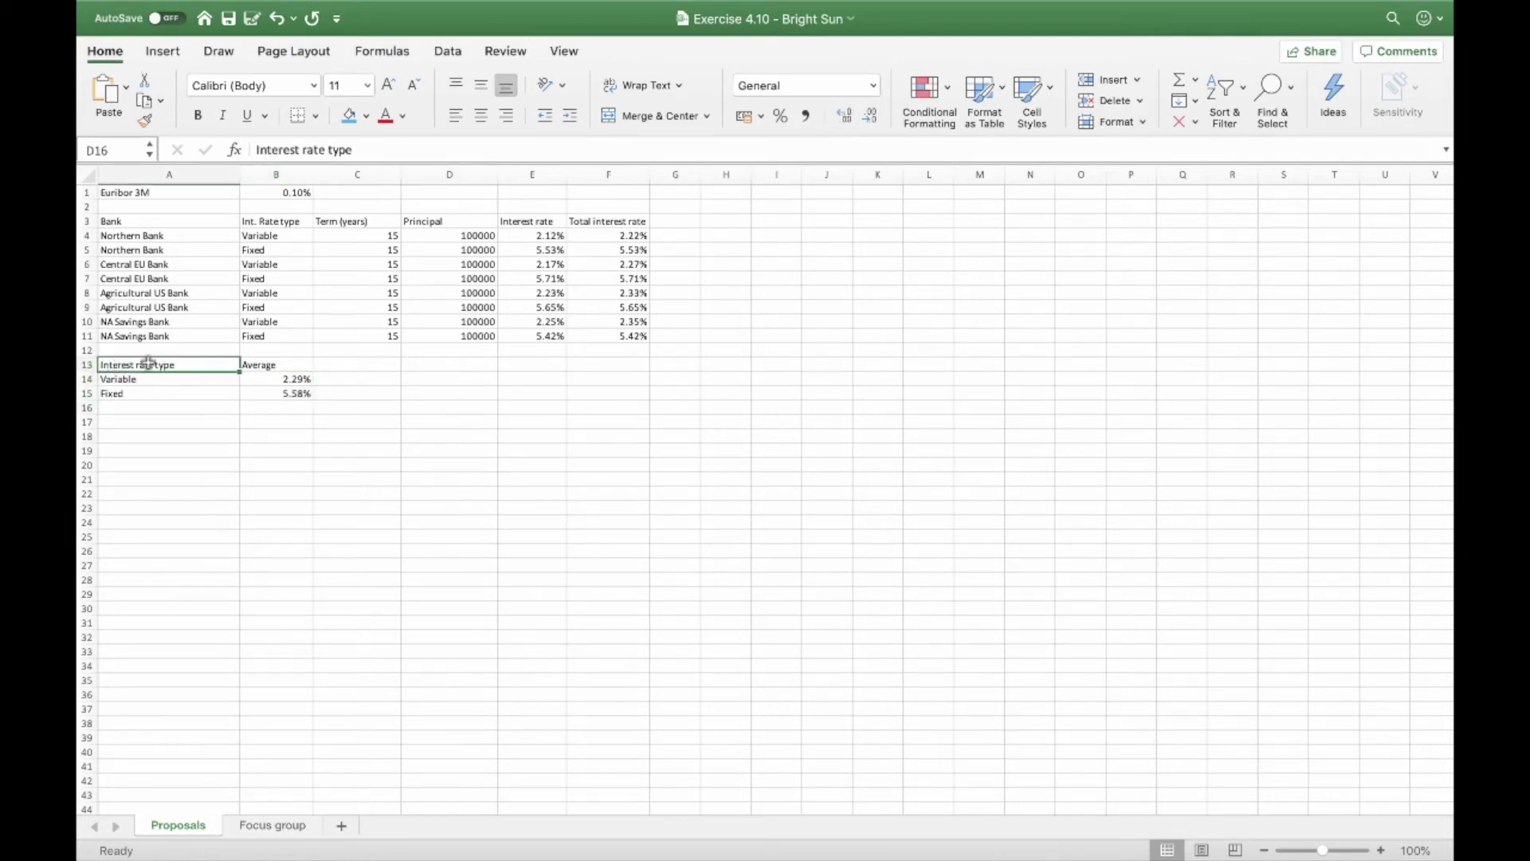
drag(134, 190, 261, 185)
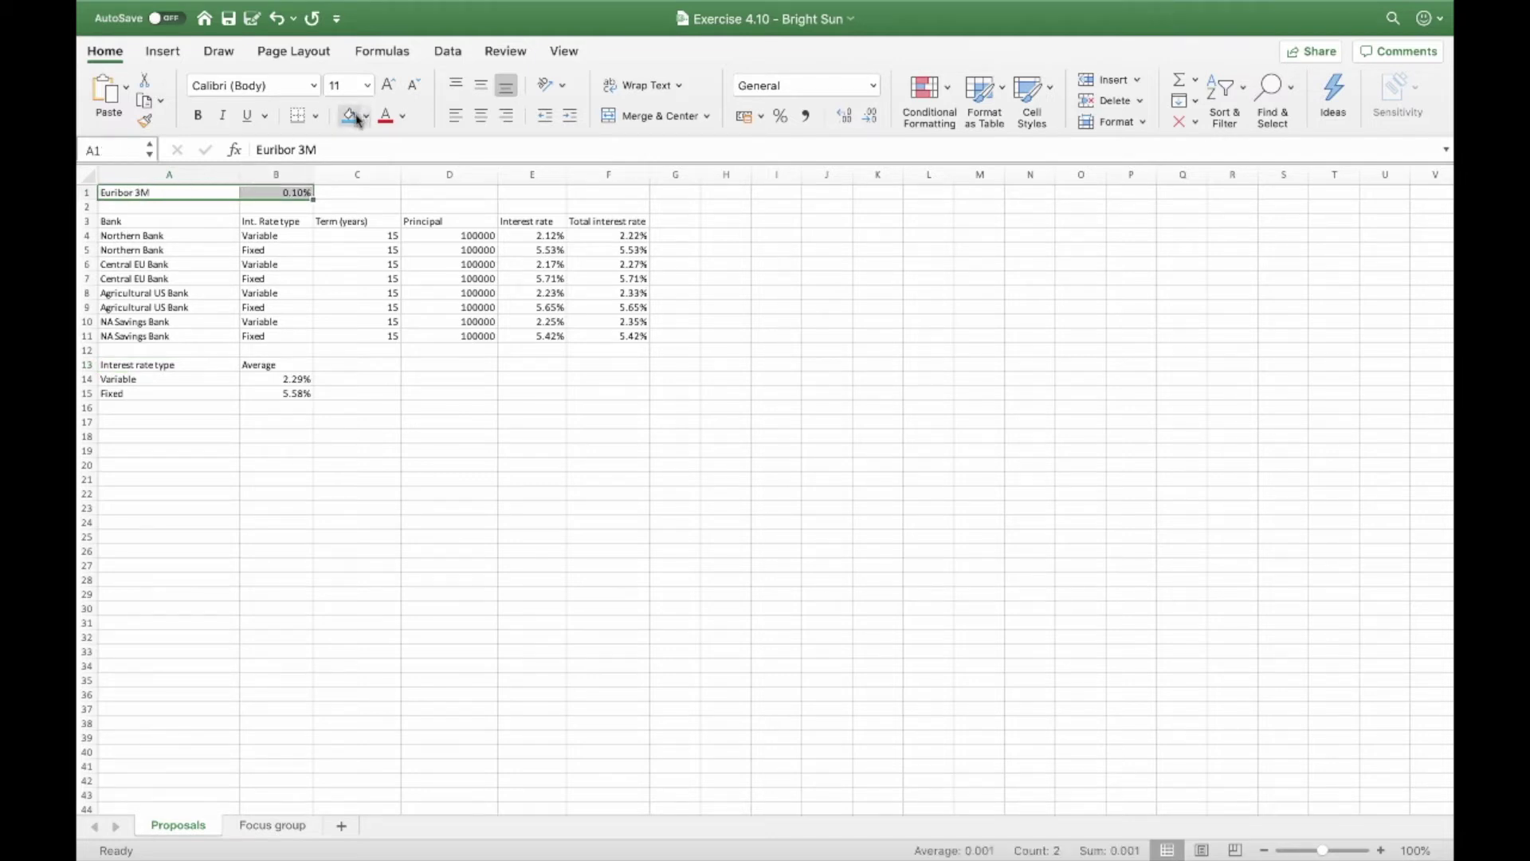
click(185, 193)
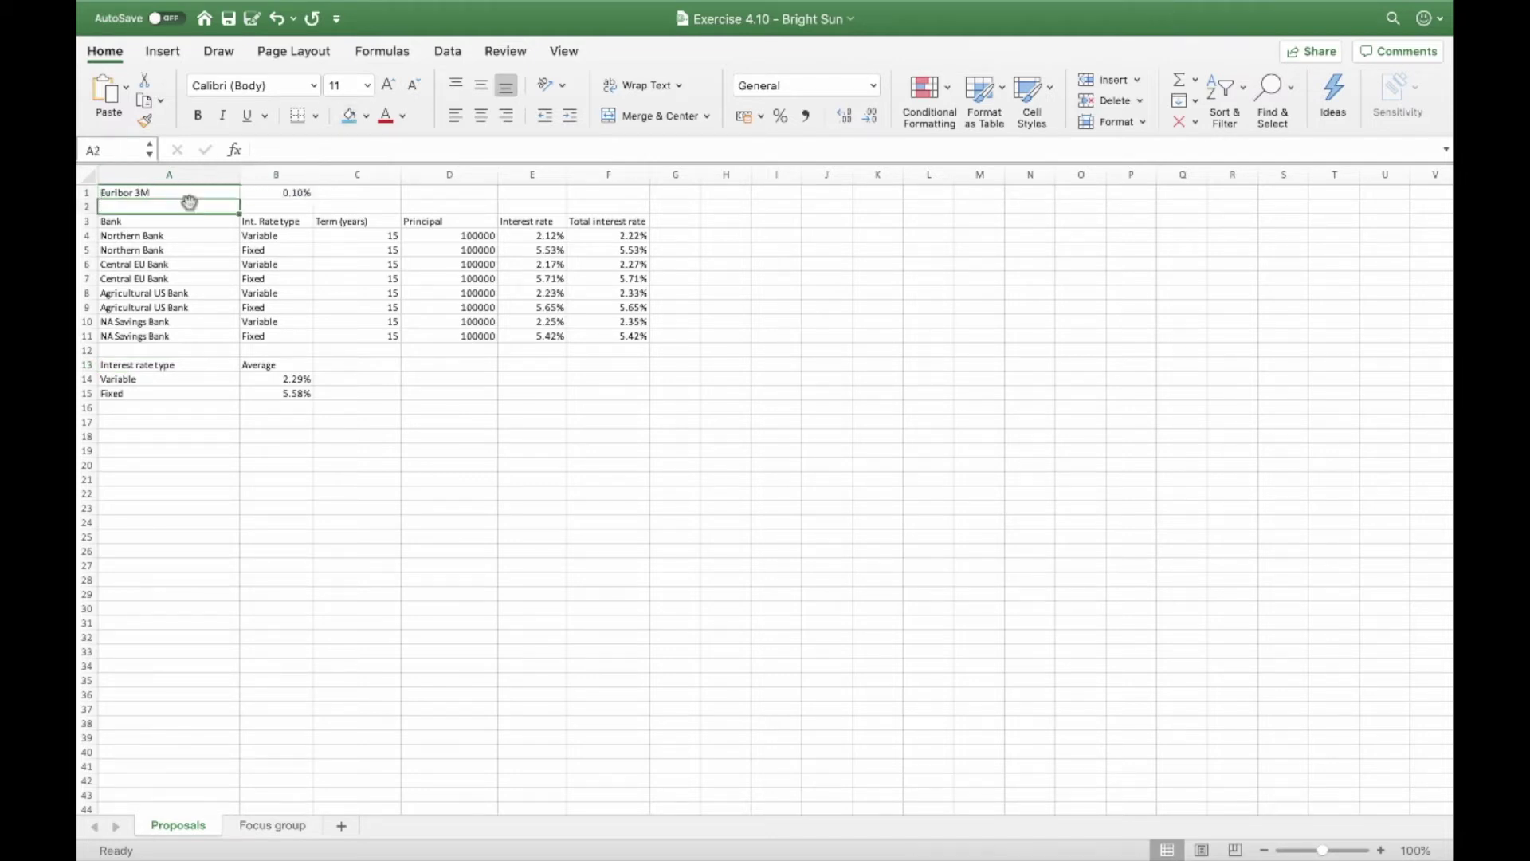
Step: Shade the label and header cells light blue and add borders to the Euribor row, proposals header and summary table
click(348, 115)
click(366, 115)
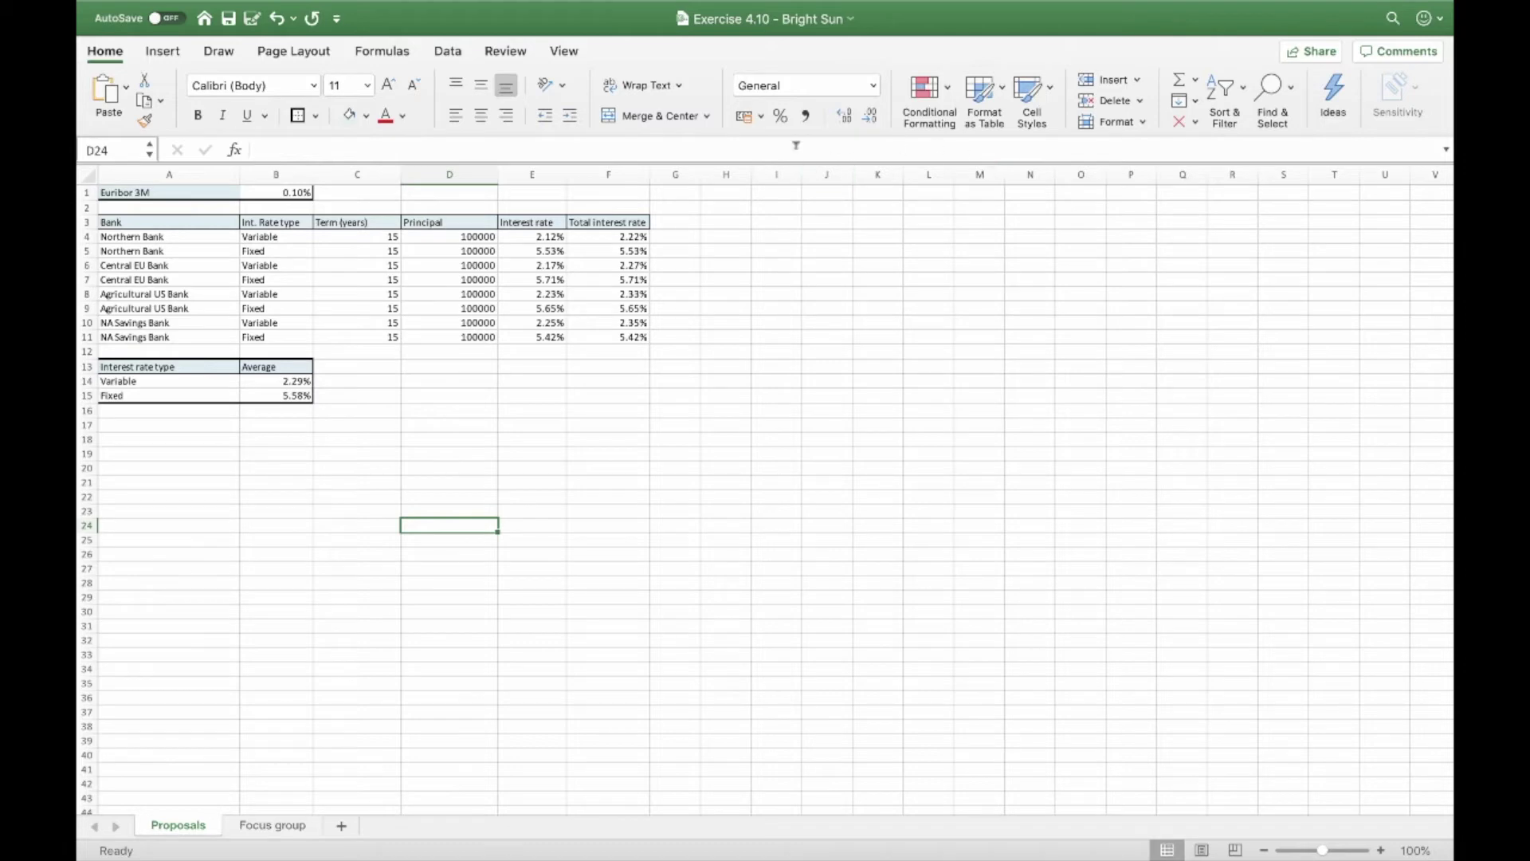
Step: Add the header "Monthly Intsallment" in G3, widen column G to fit it, and copy the formatting of F3 onto it
click(685, 217)
text(Monthly Intsallment)
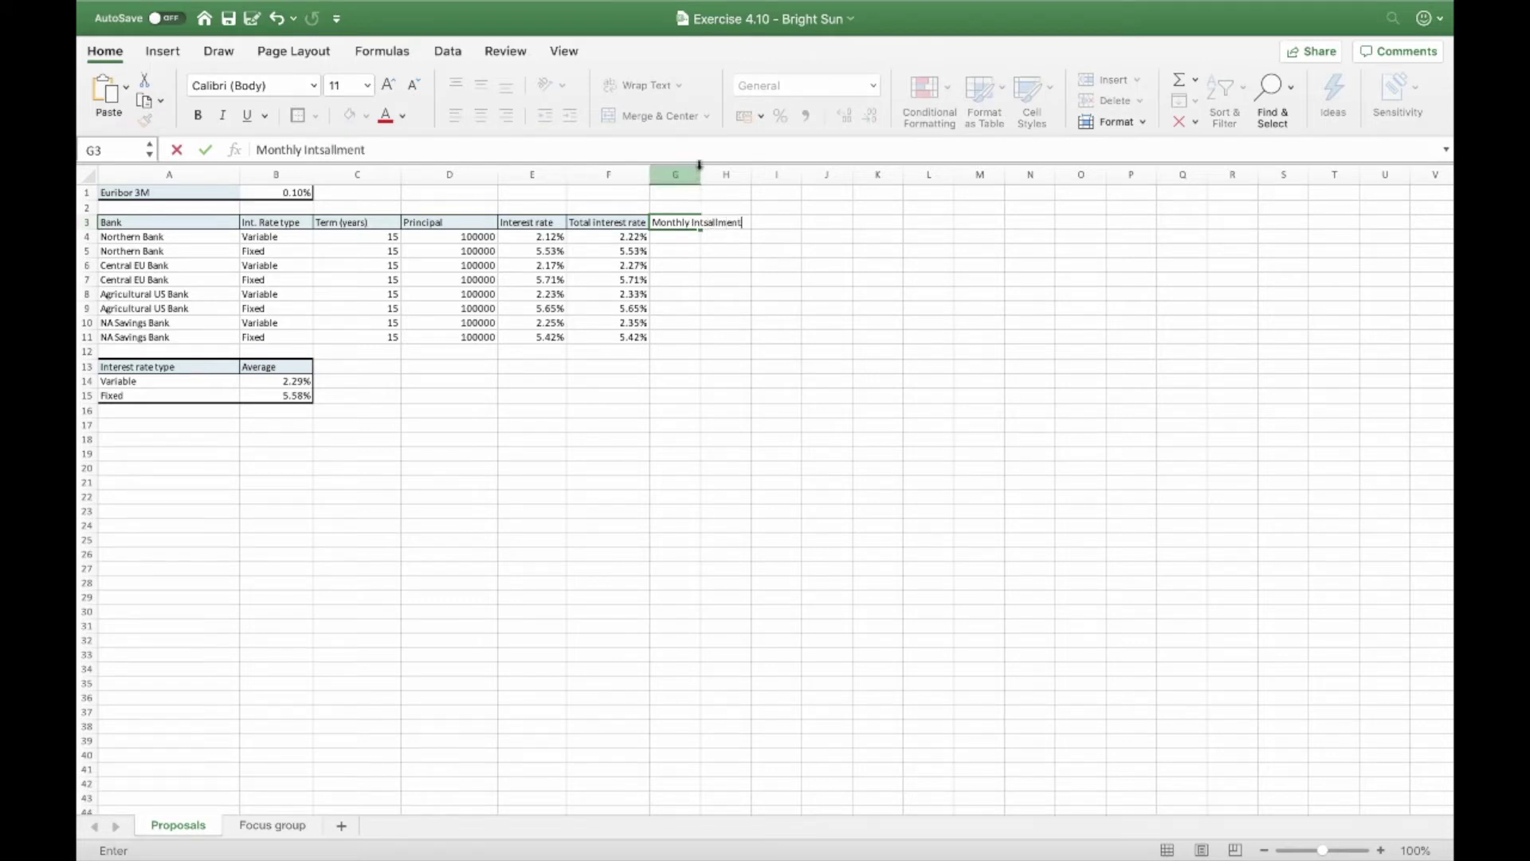
click(727, 279)
drag(700, 174, 747, 174)
click(599, 223)
click(144, 121)
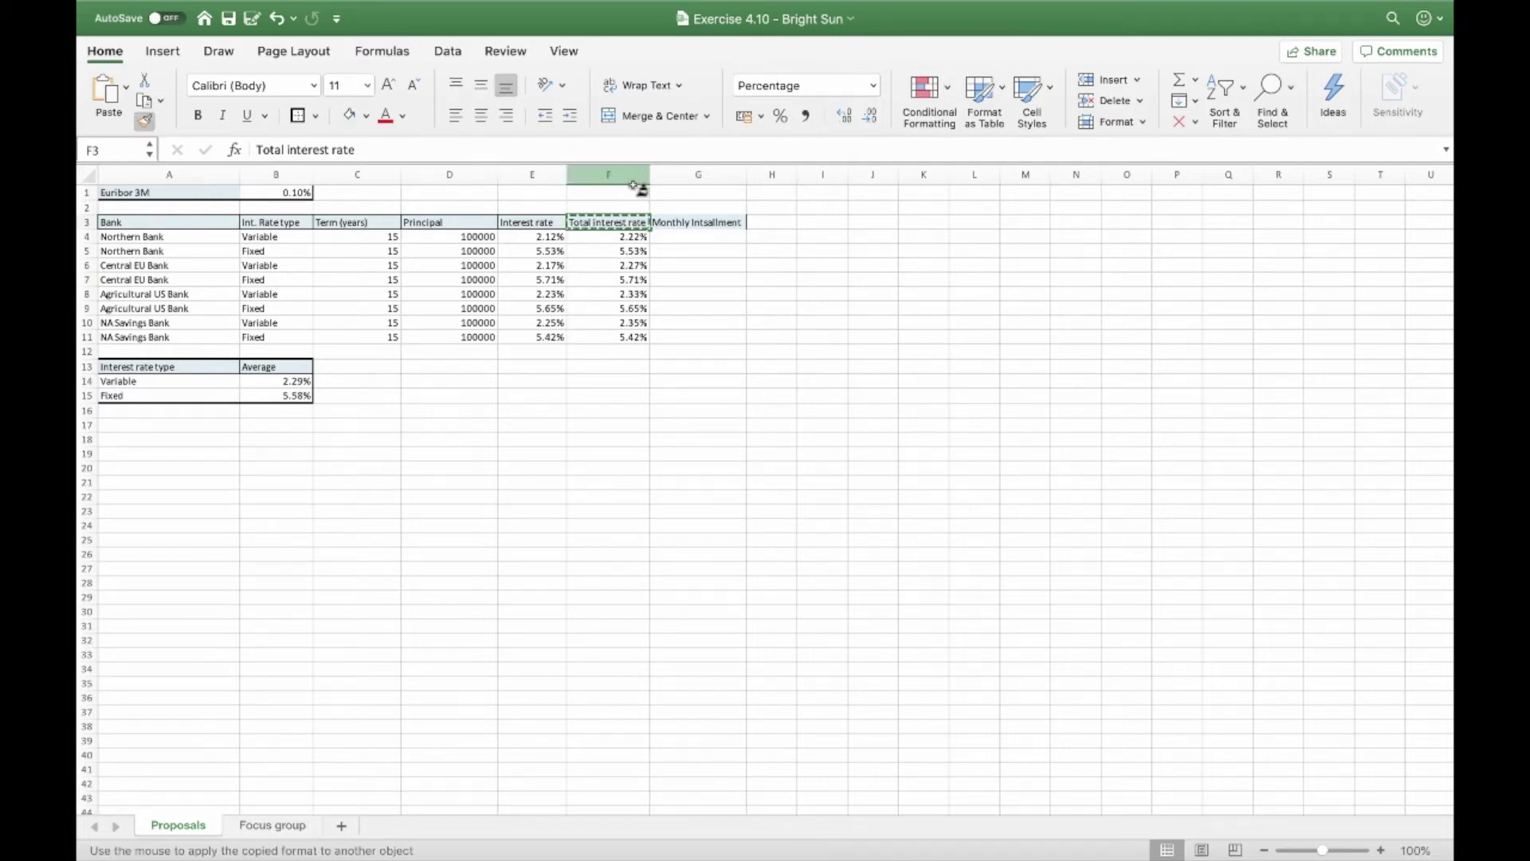
click(690, 223)
Step: Start a PMT formula in G4 with F4/12 as the rate and C4*12 as the number of periods
click(691, 239)
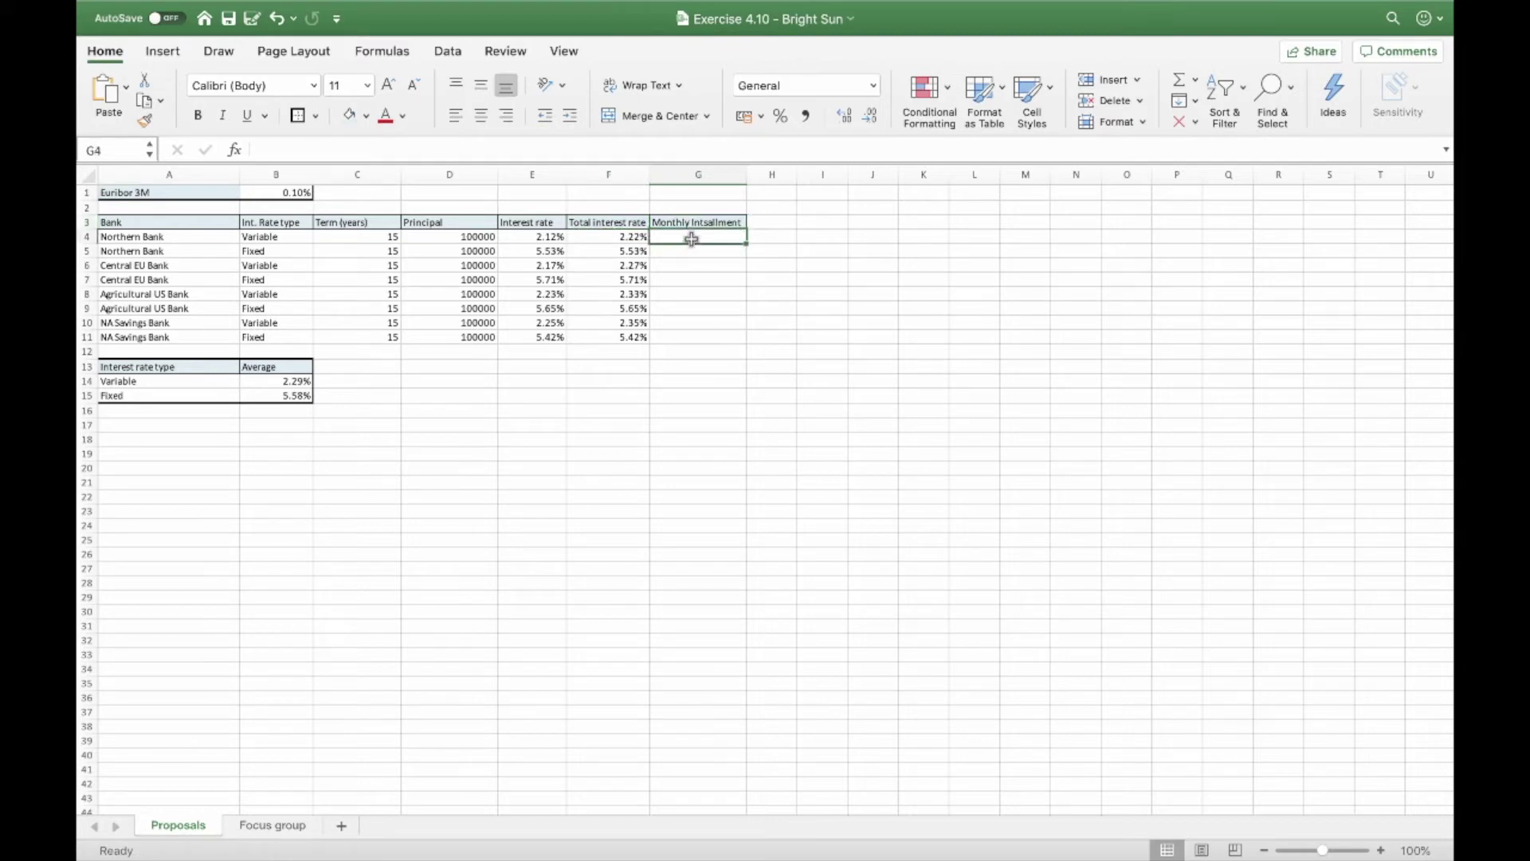
text(=PMT)
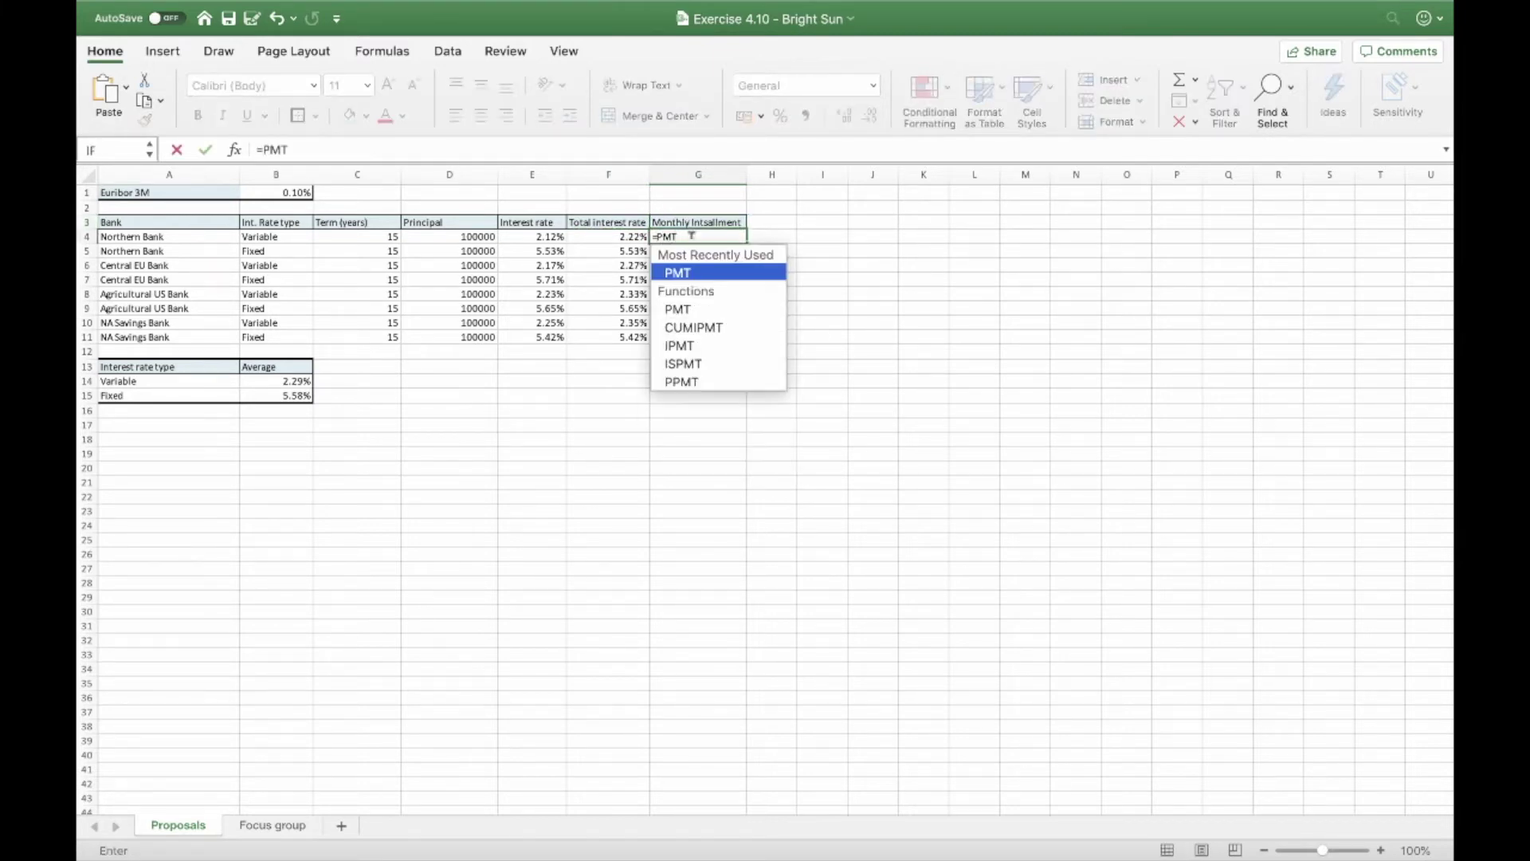
text(()
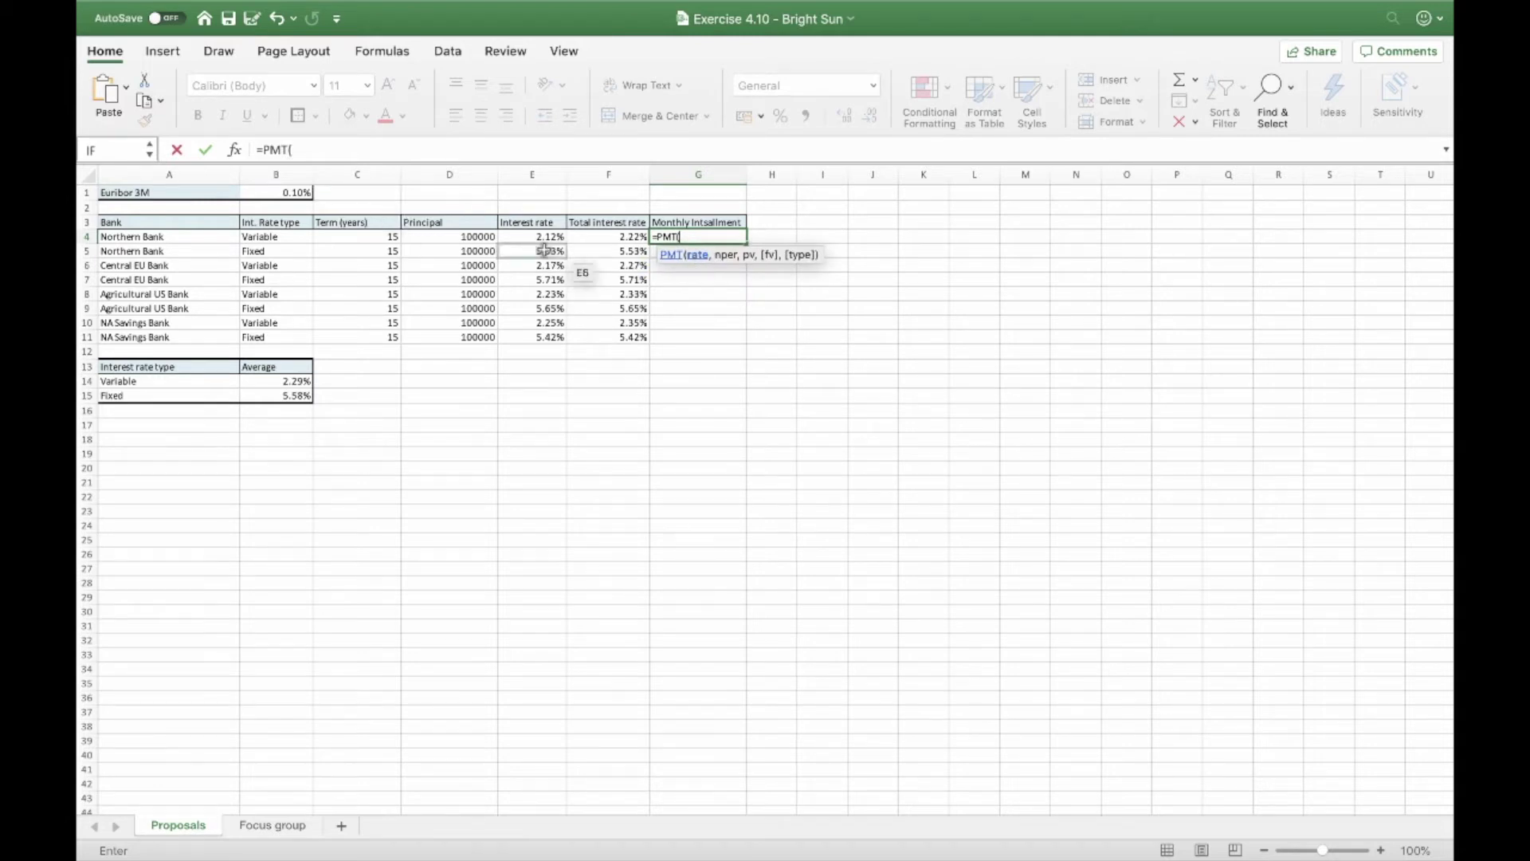
click(615, 239)
text(/12)
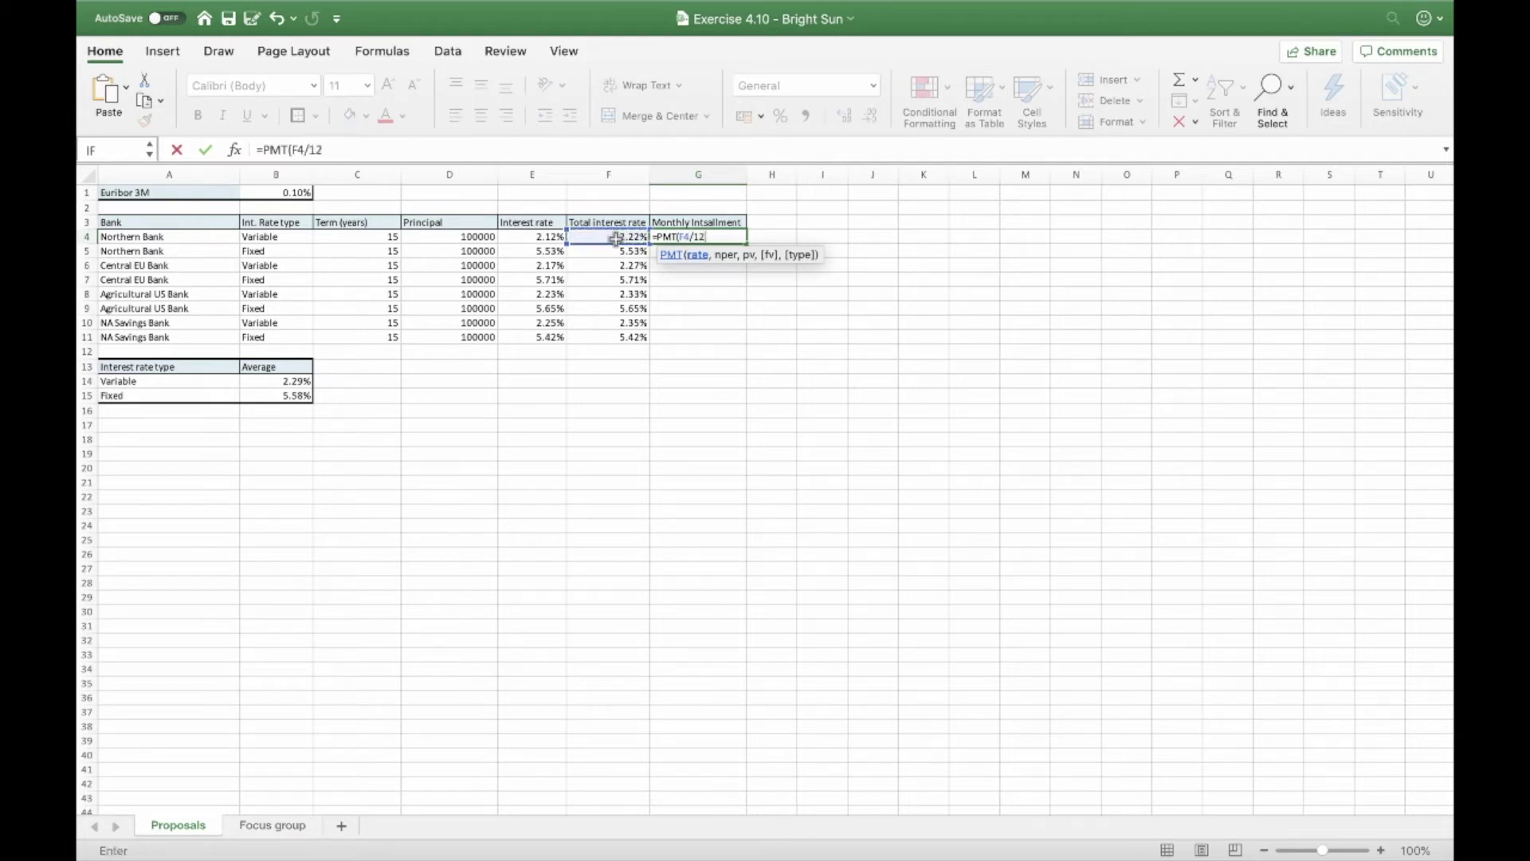
text(,)
click(385, 237)
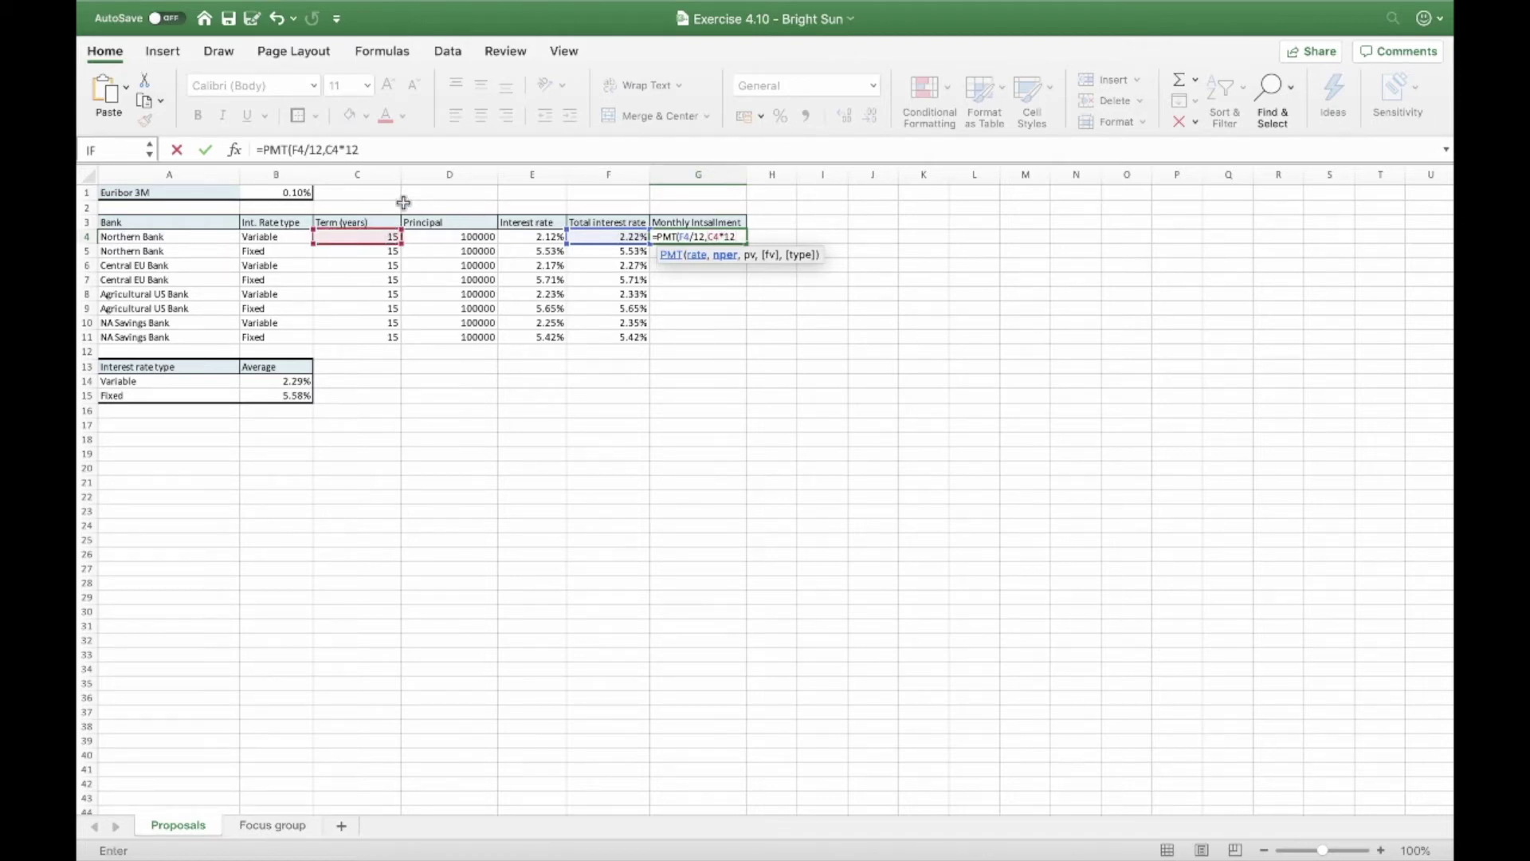
Step: Complete the PMT formula with D4 as present value and type 0, end of the period, and copy it down to G11
text(,)
click(469, 237)
text(,)
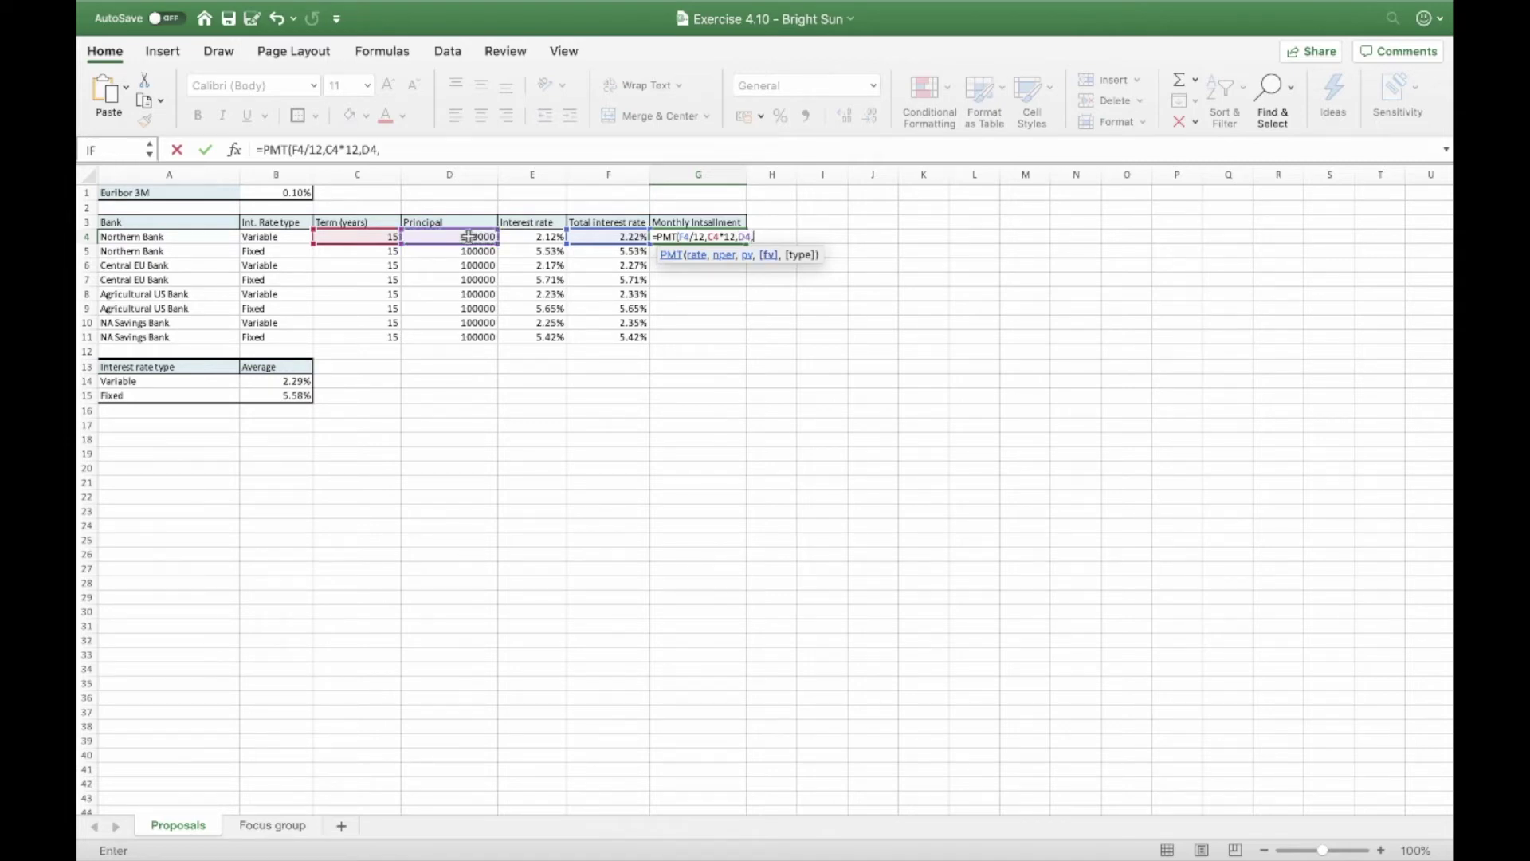
text(,)
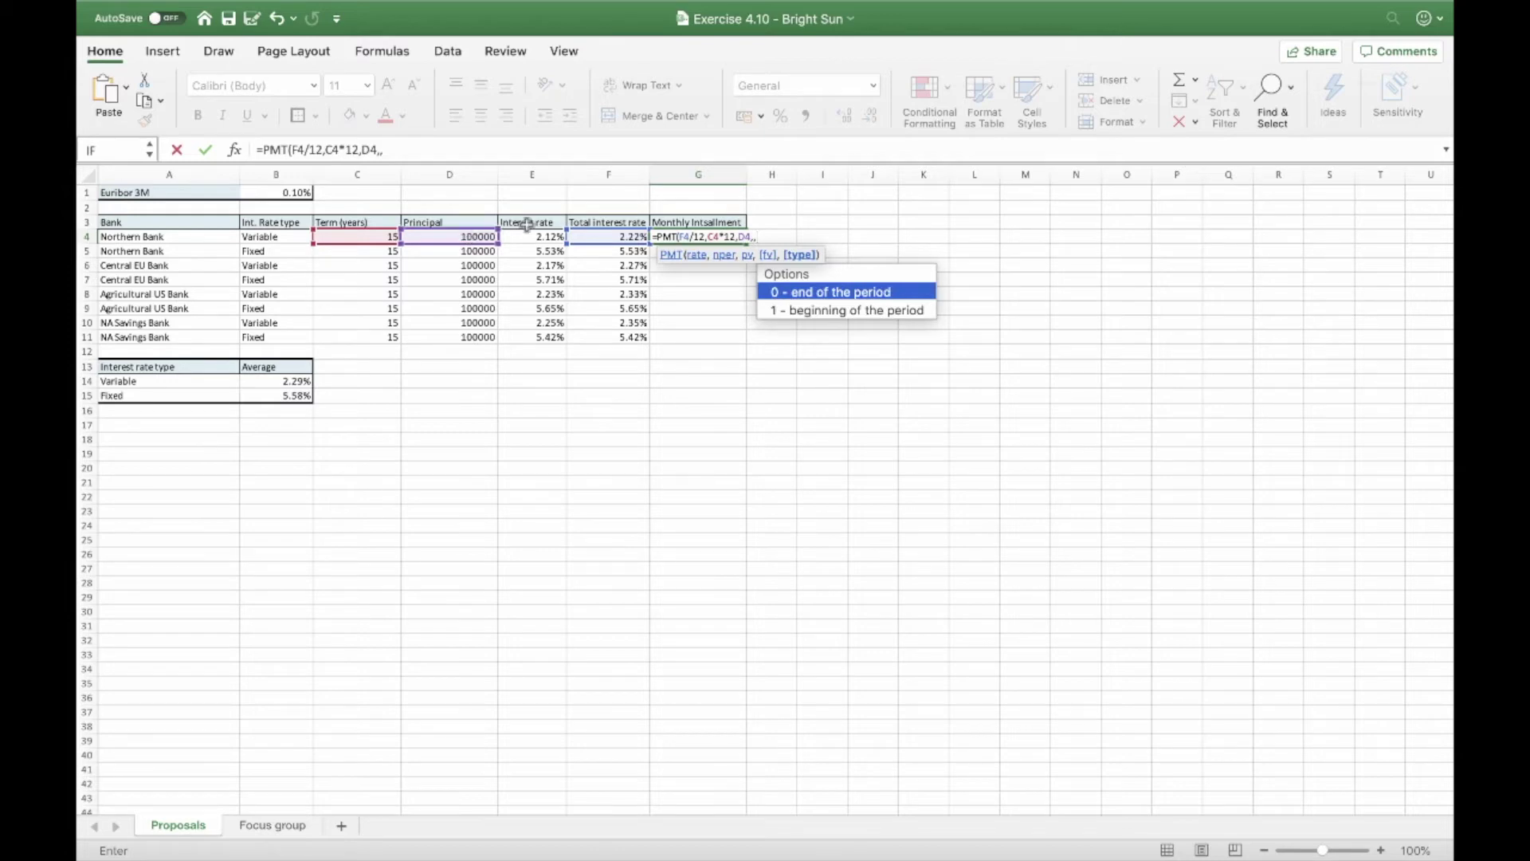
double_click(843, 295)
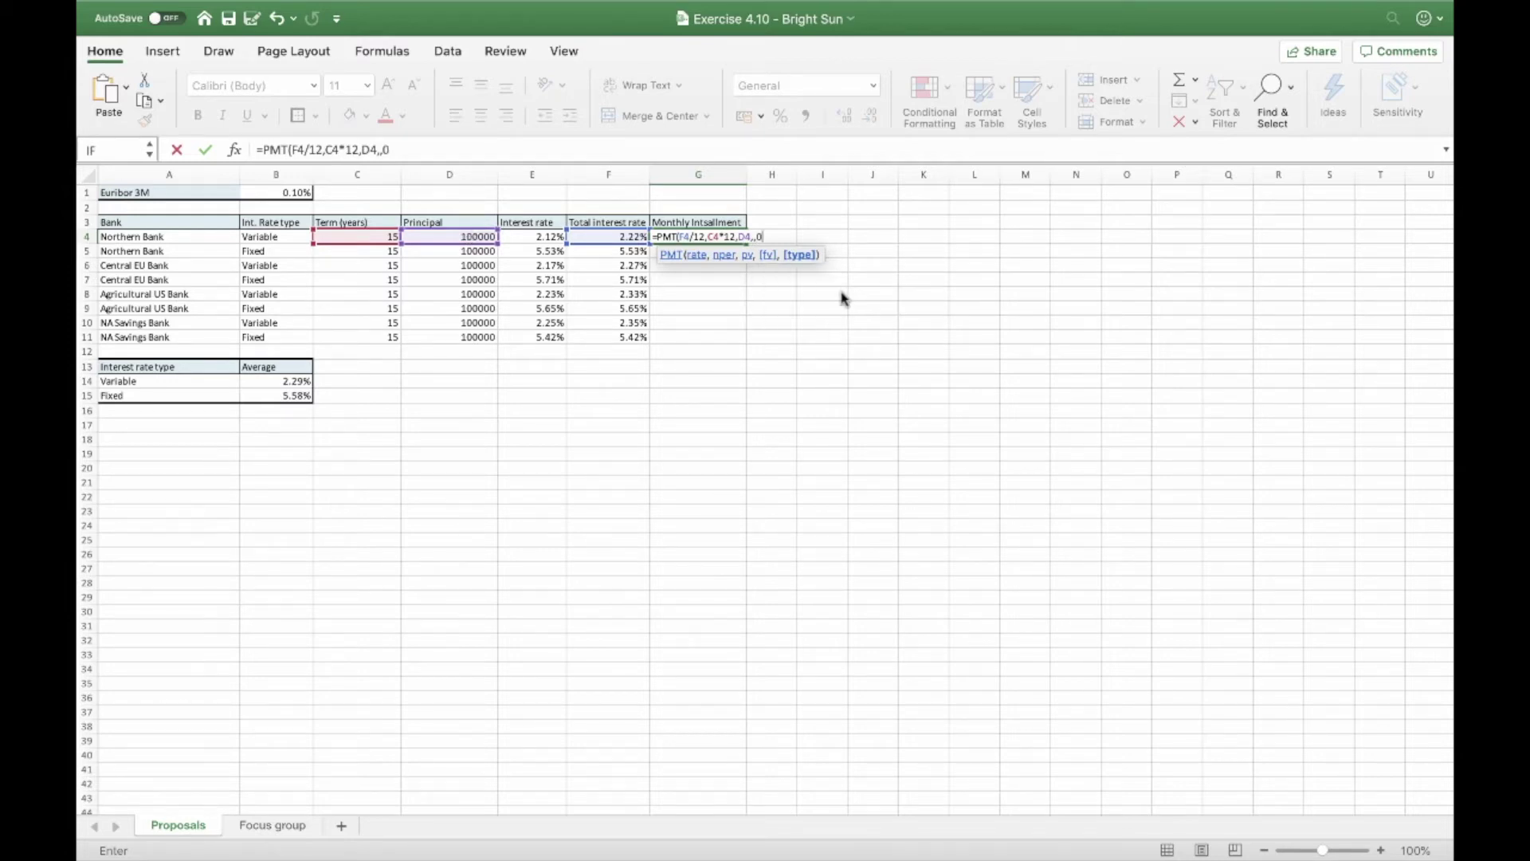
text())
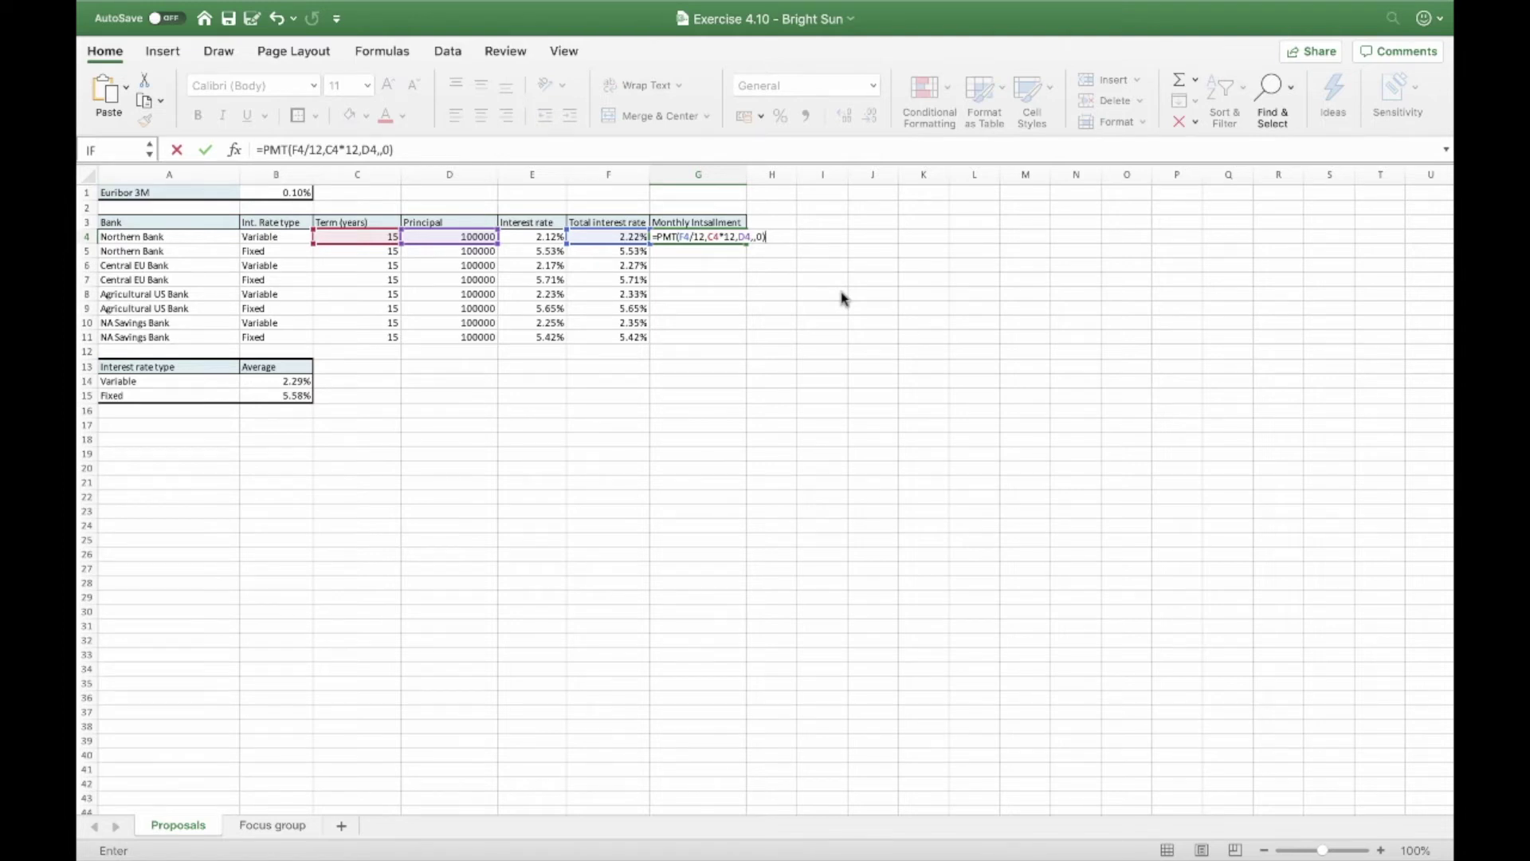
key(Return)
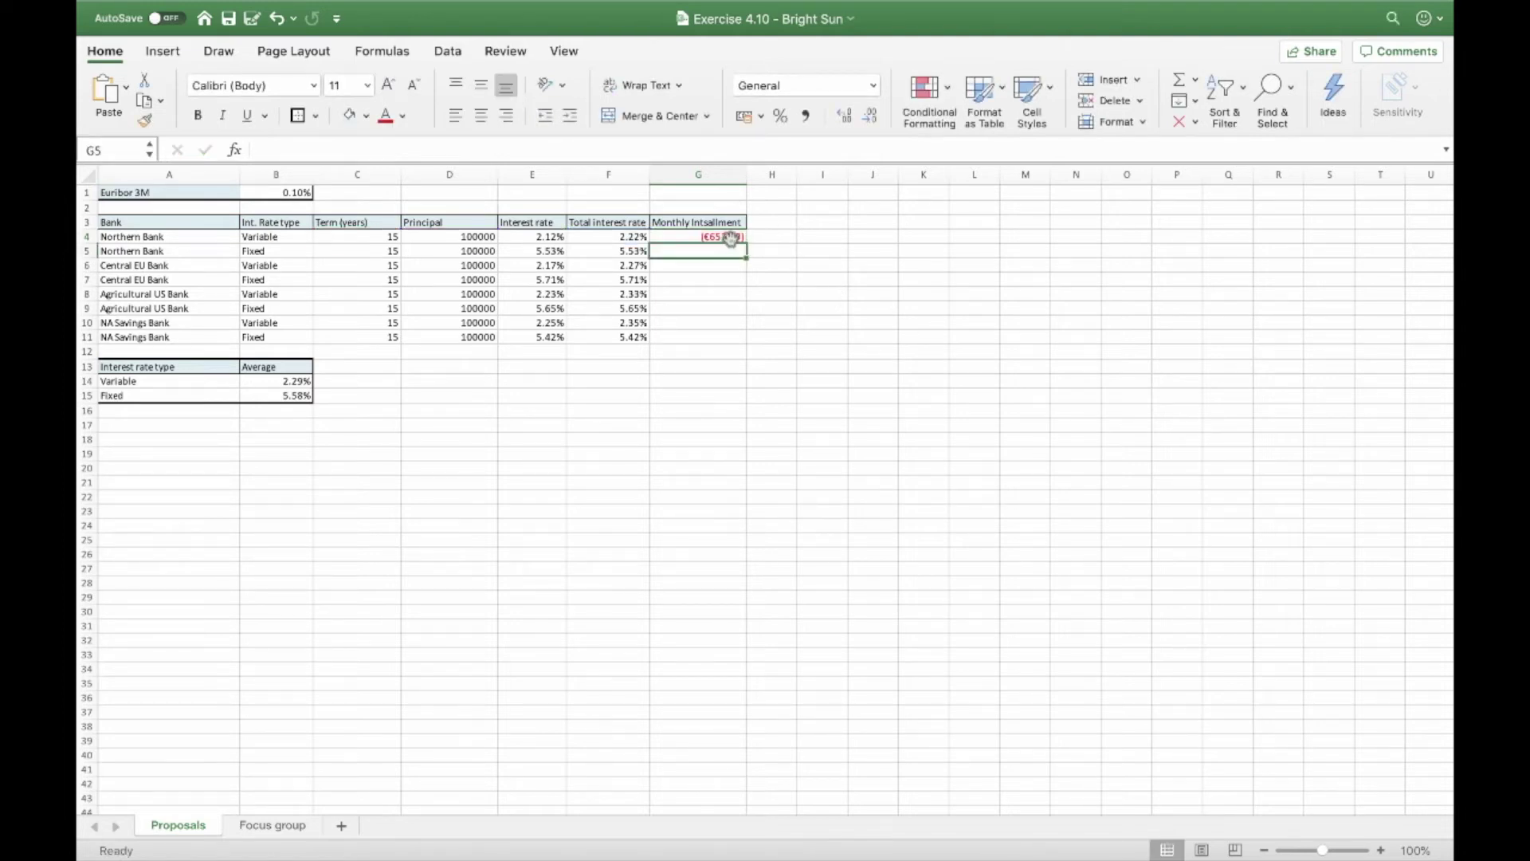
double_click(745, 244)
Step: Add the header "Total cash outlay" in H3
click(775, 224)
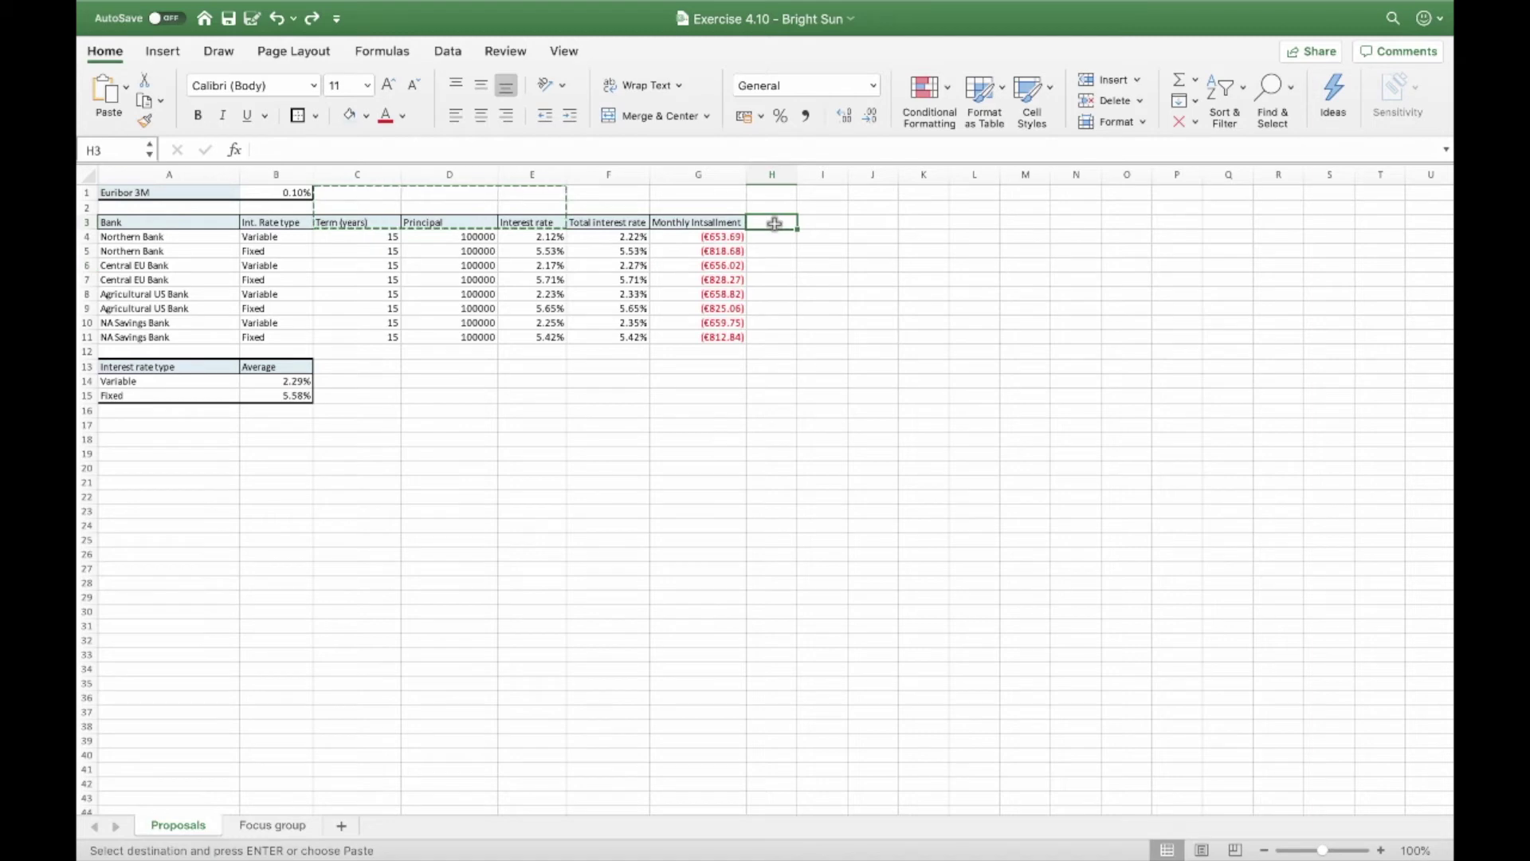
text(T)
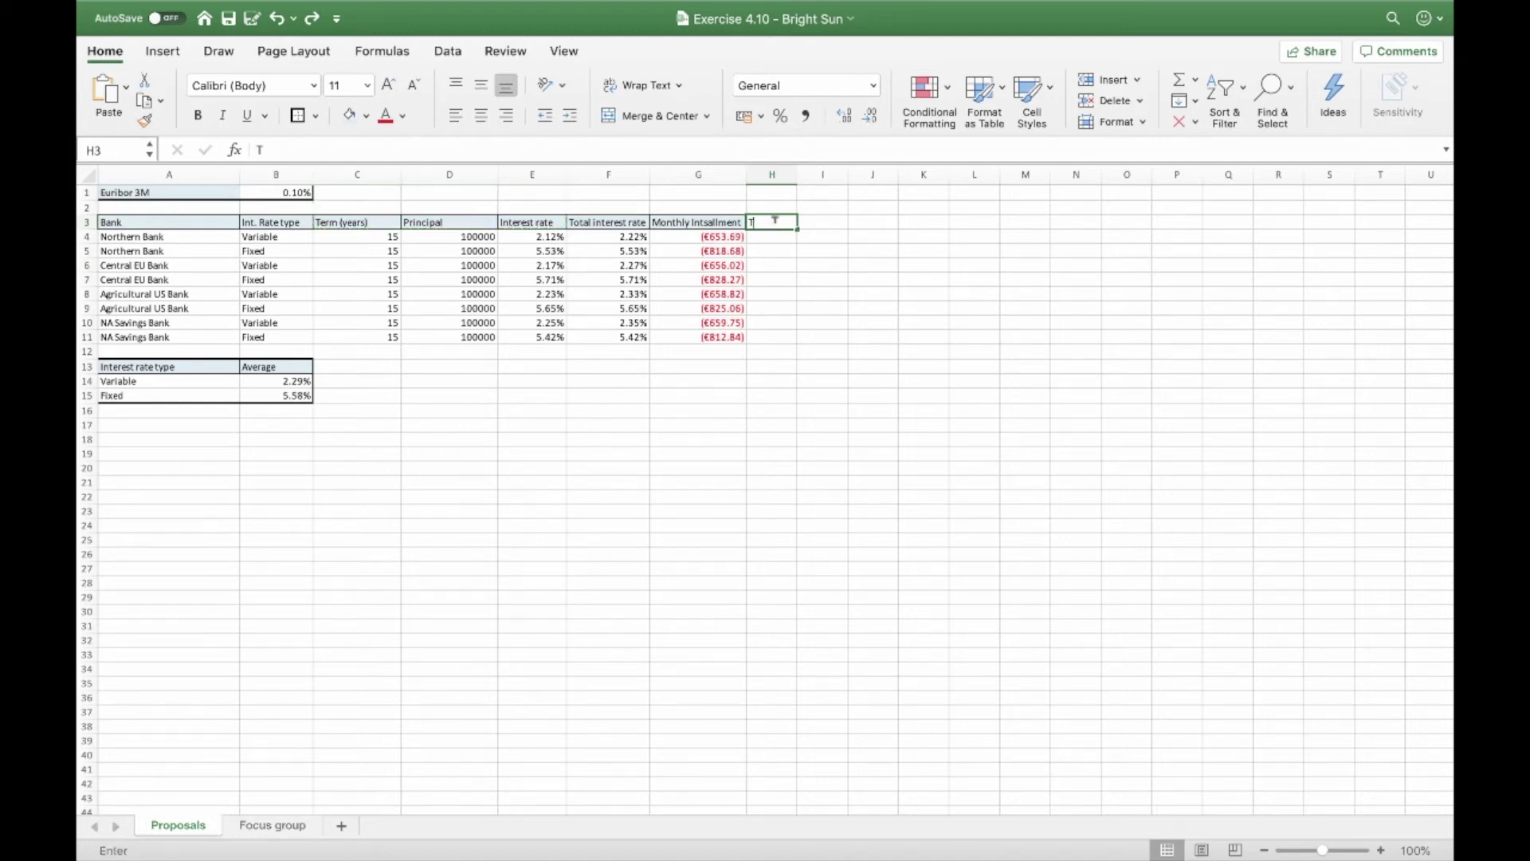
text(otal cash iutl)
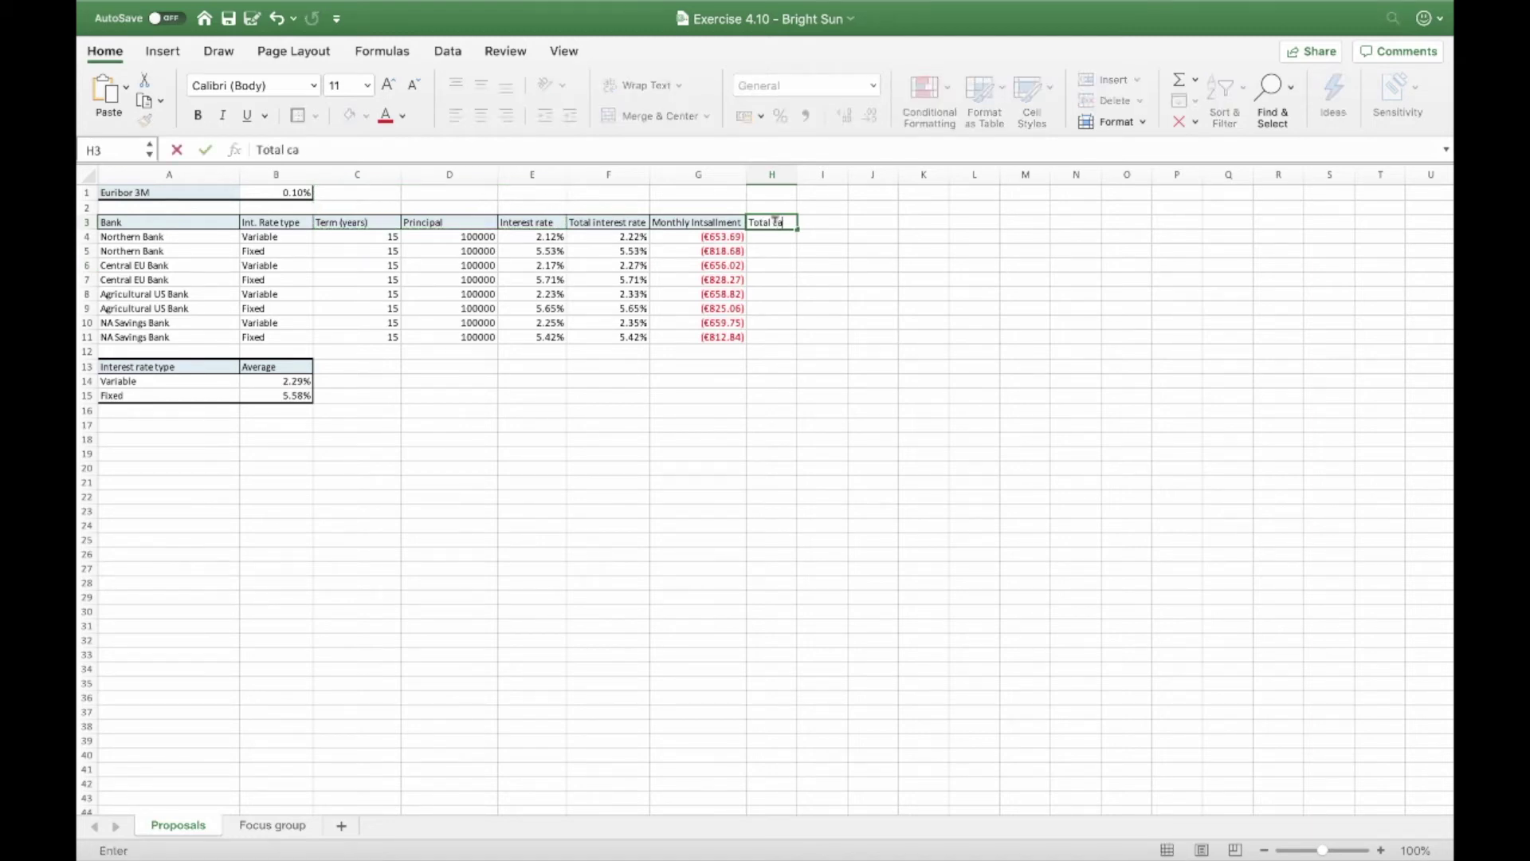
key(BackSpace)
key(BackSpace)
key(BackSpace)
key(BackSpace)
text(outlay)
key(Return)
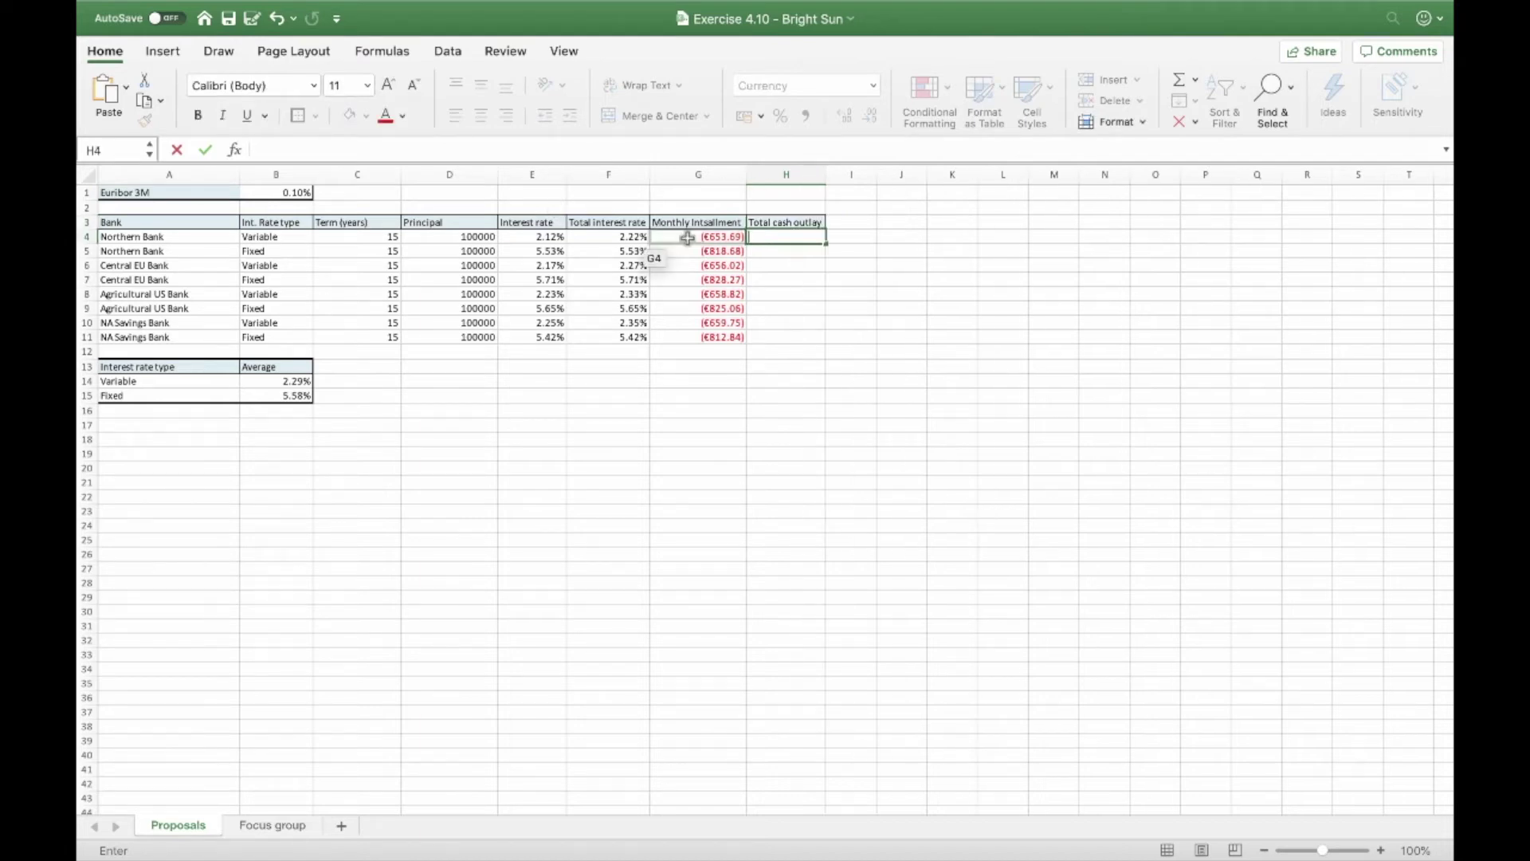
Step: Calculate the total cash outlay in H4 with =G4*C4*12 and copy the formula down to H11
text(=)
click(691, 237)
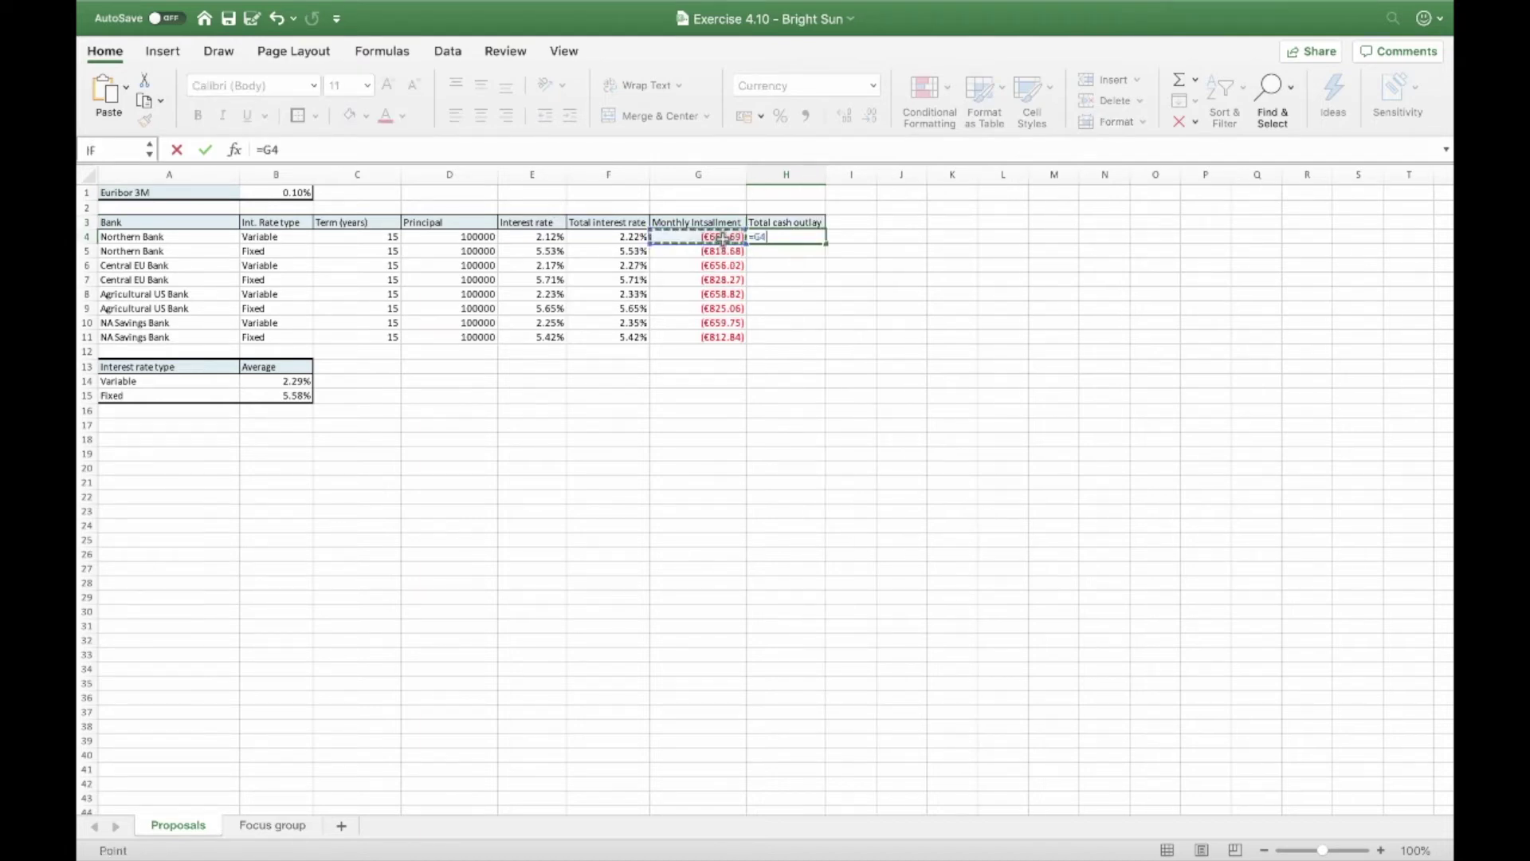
text(*)
click(361, 238)
text(*12)
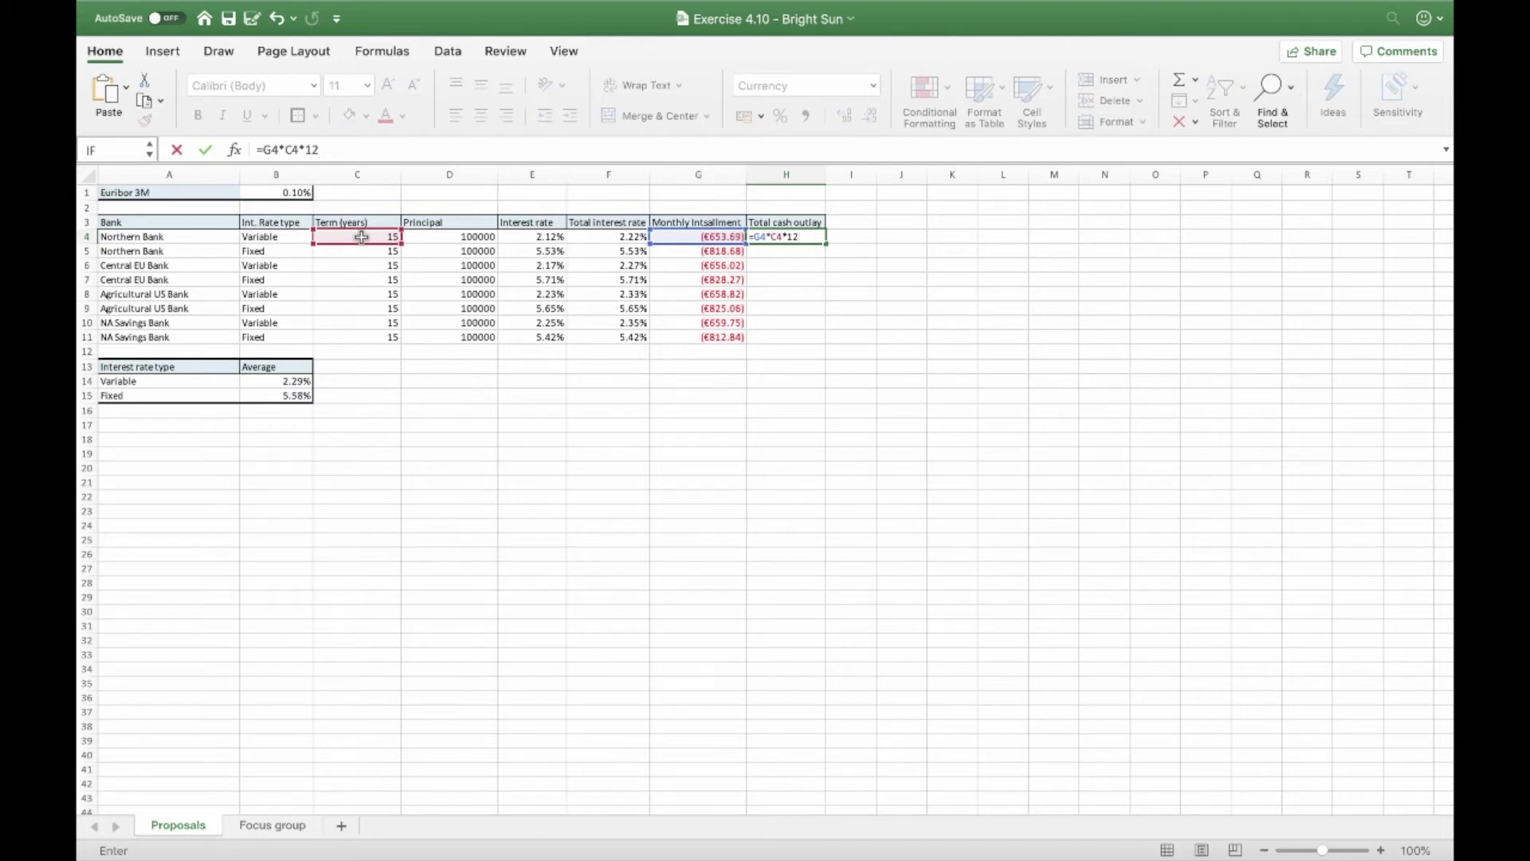
key(Return)
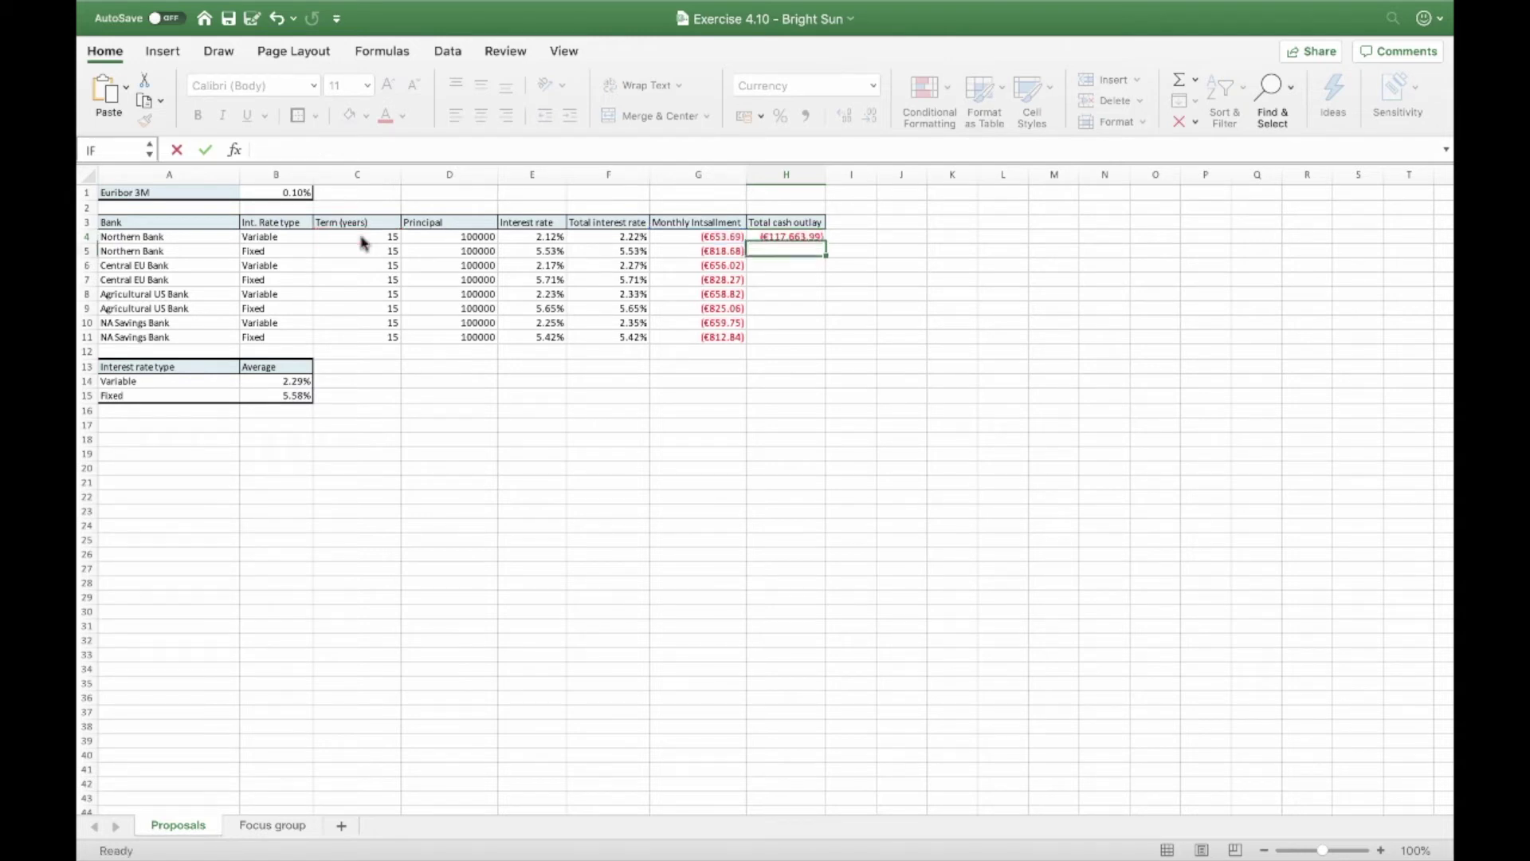
click(809, 237)
double_click(825, 241)
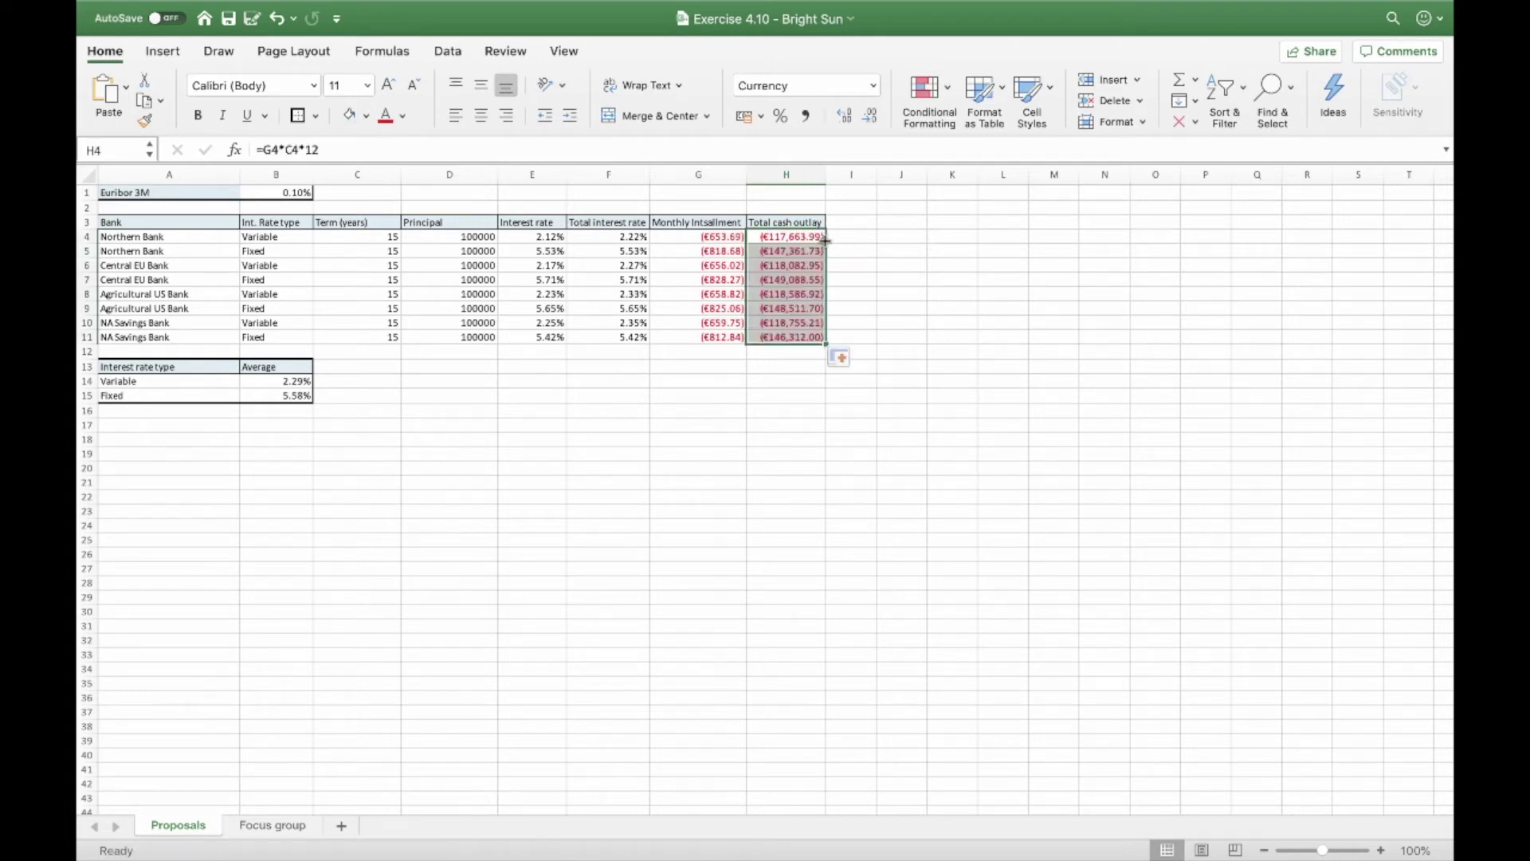
click(869, 288)
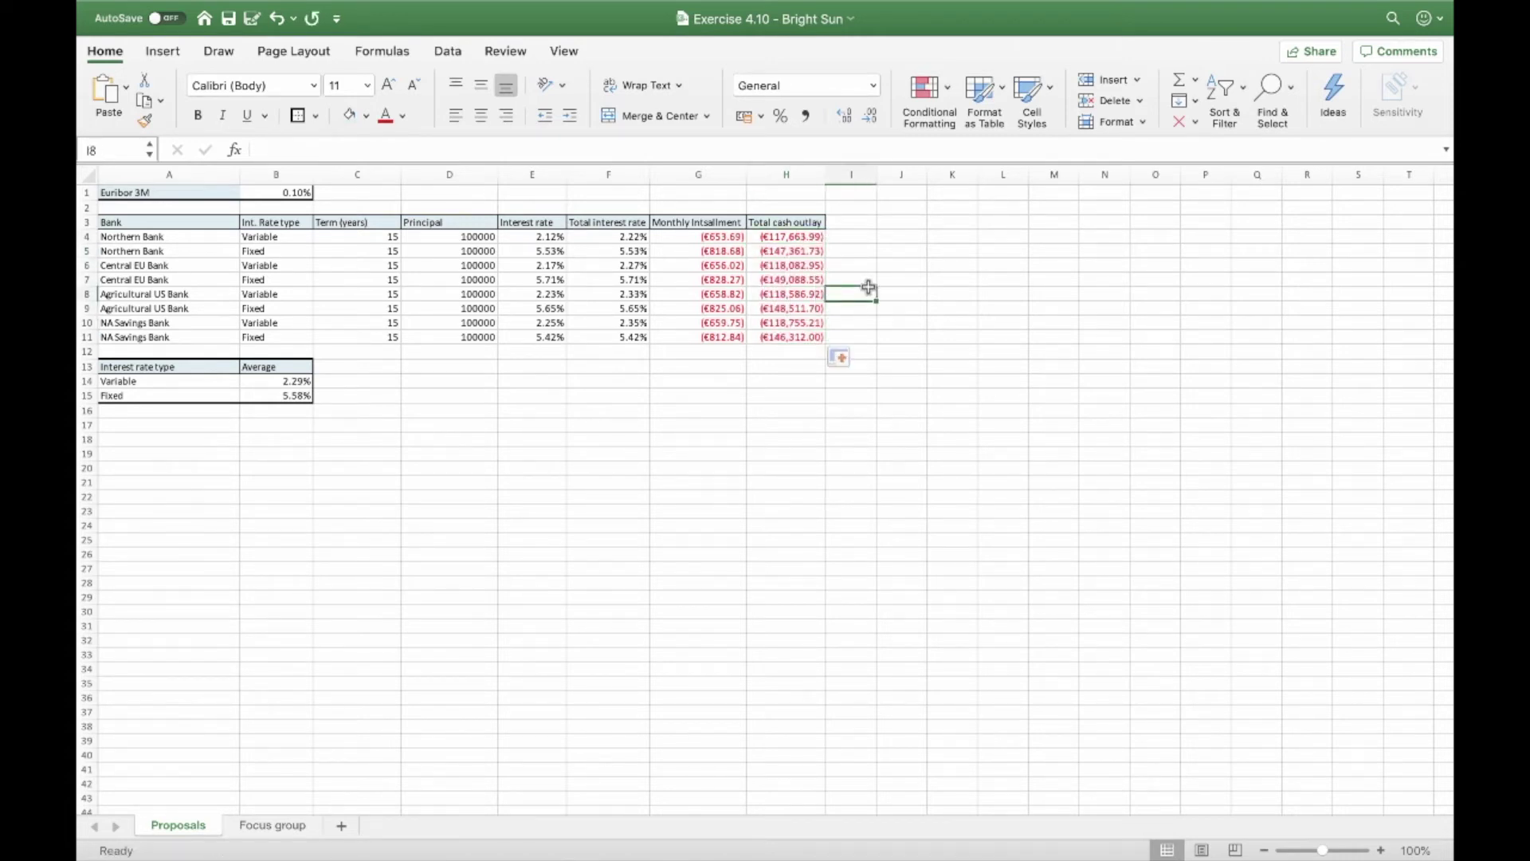
Step: Sort the loan proposals by total cash outlay from largest to smallest, expanding the selection to the whole table
click(902, 250)
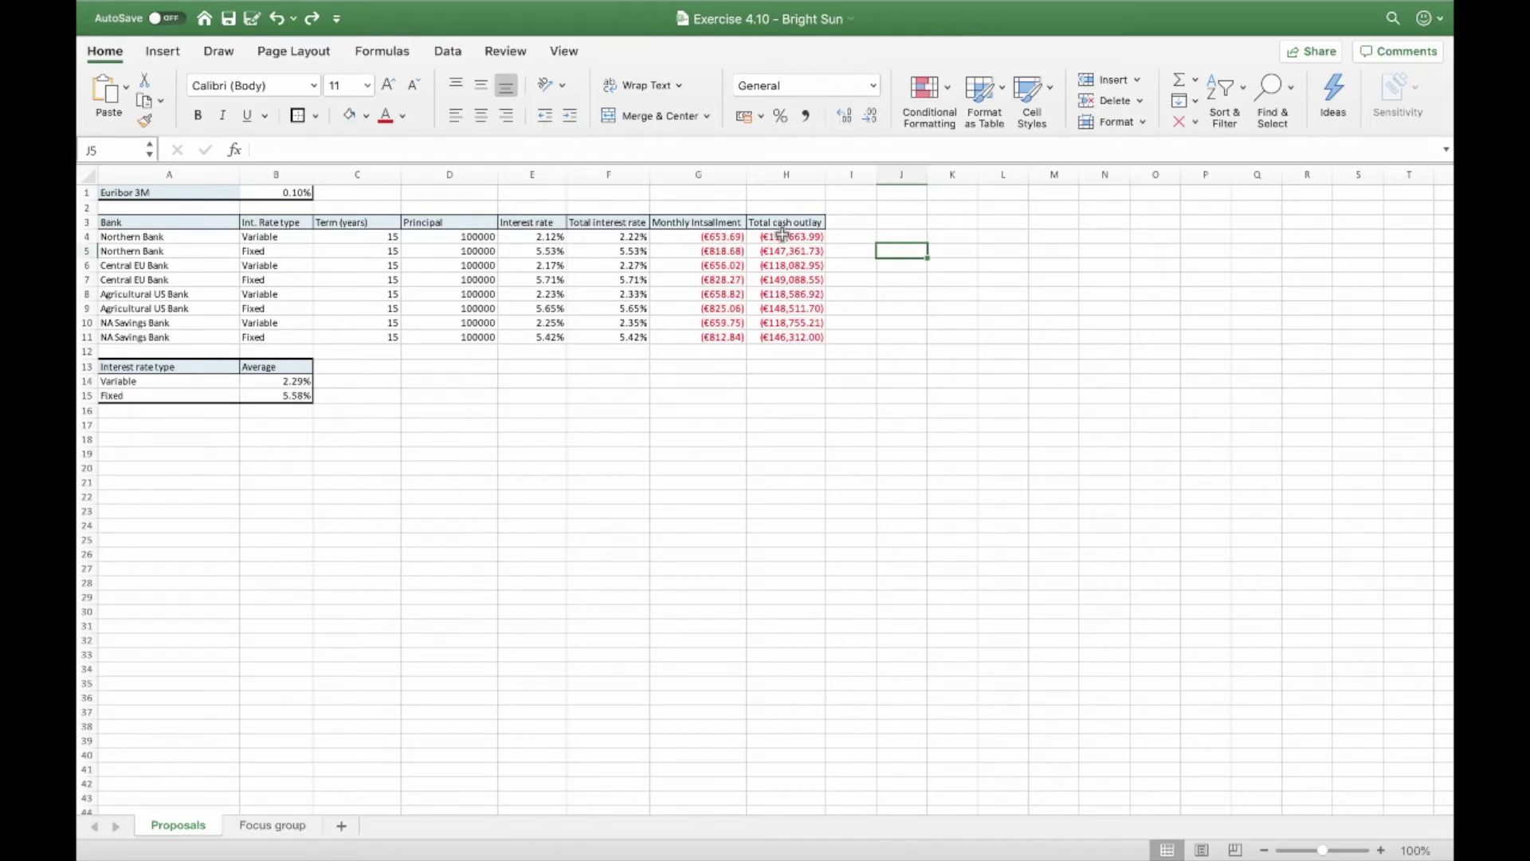
click(804, 237)
drag(804, 237, 797, 338)
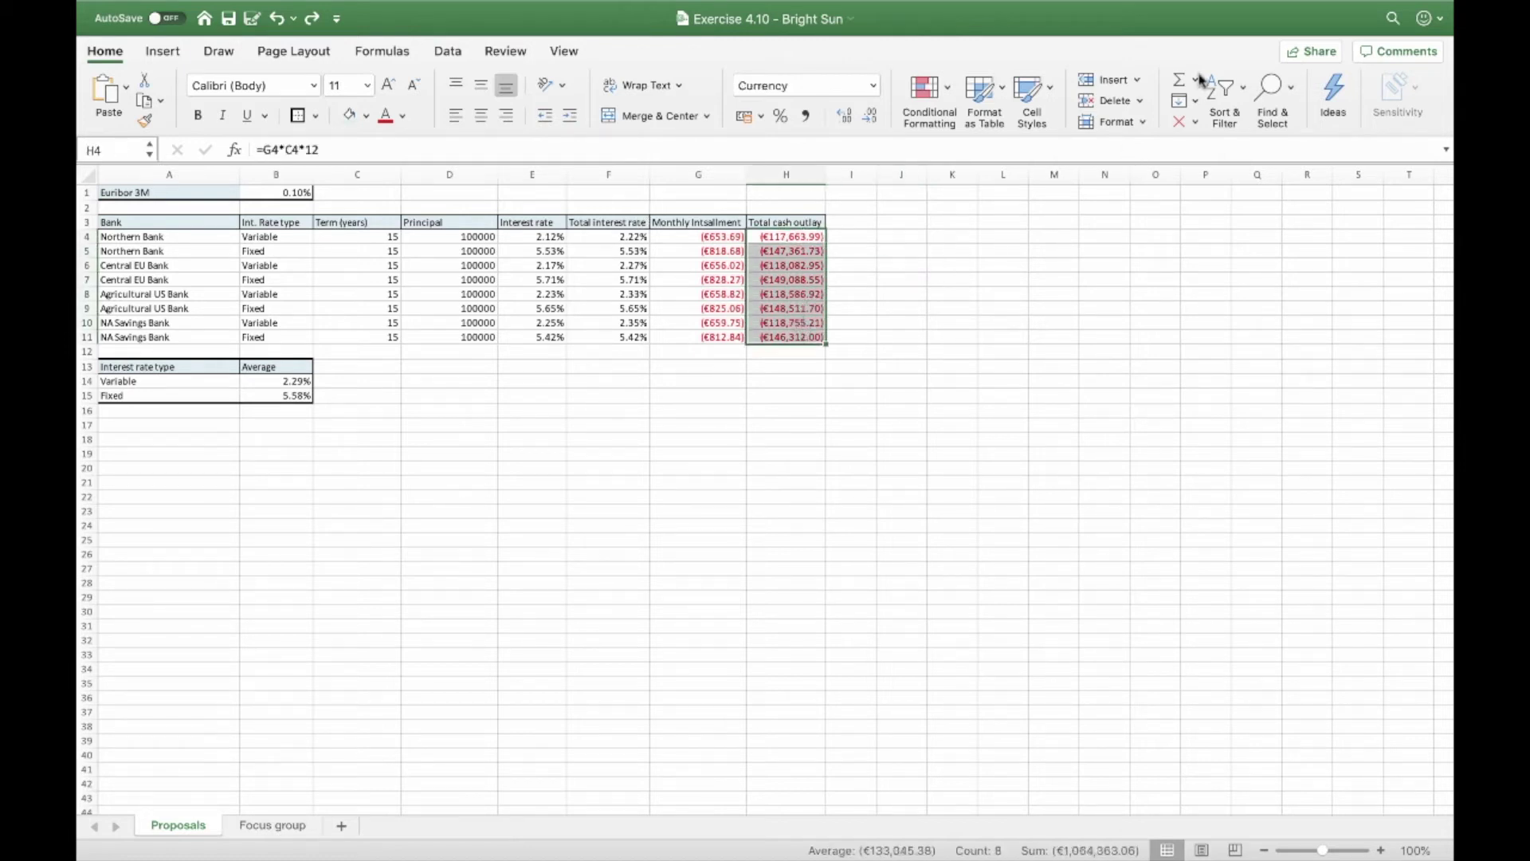
click(1242, 95)
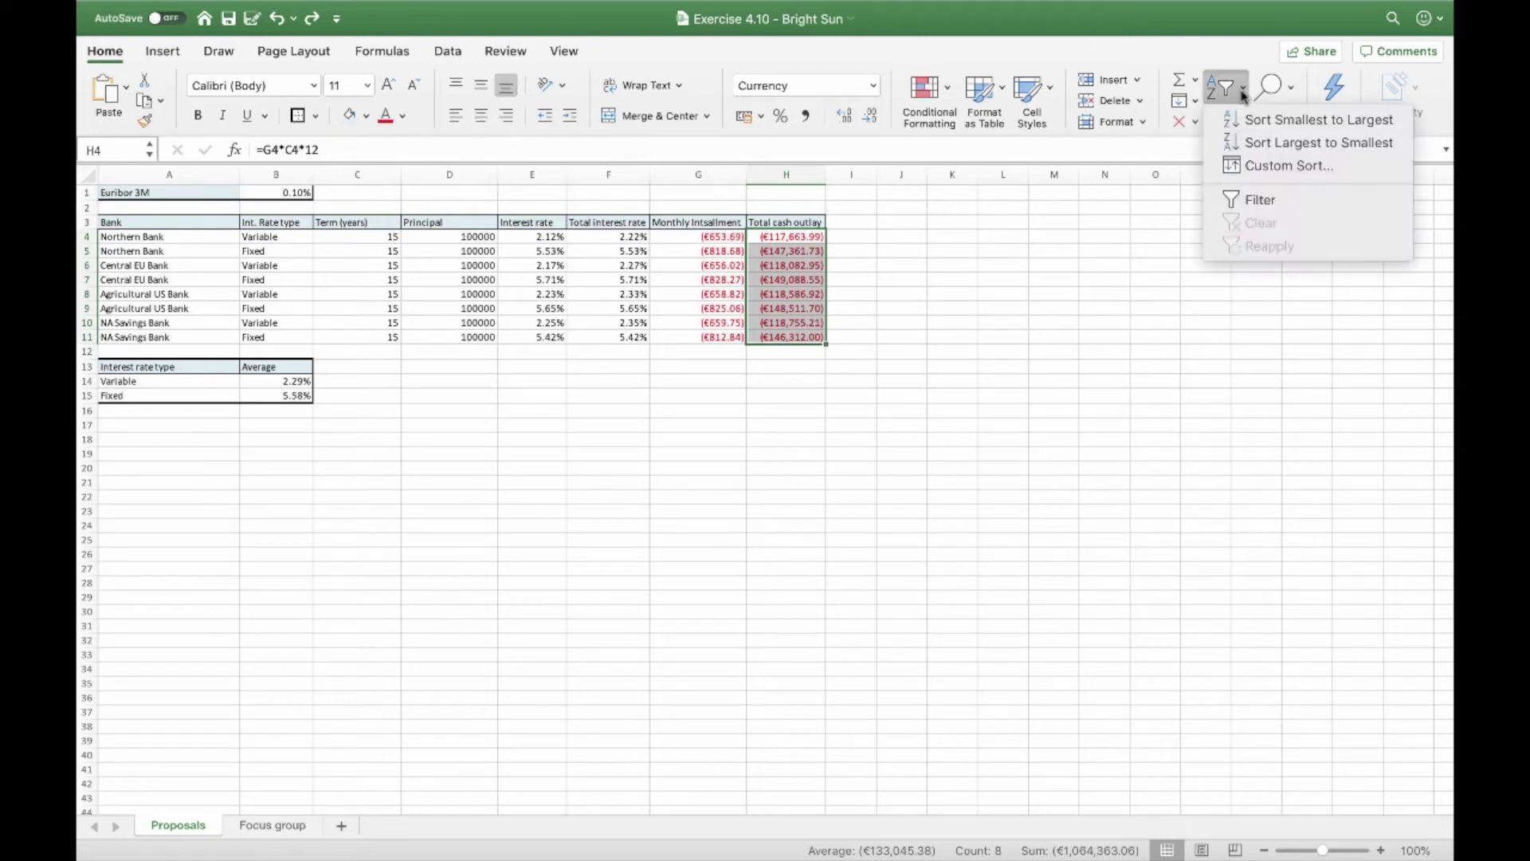
click(1261, 144)
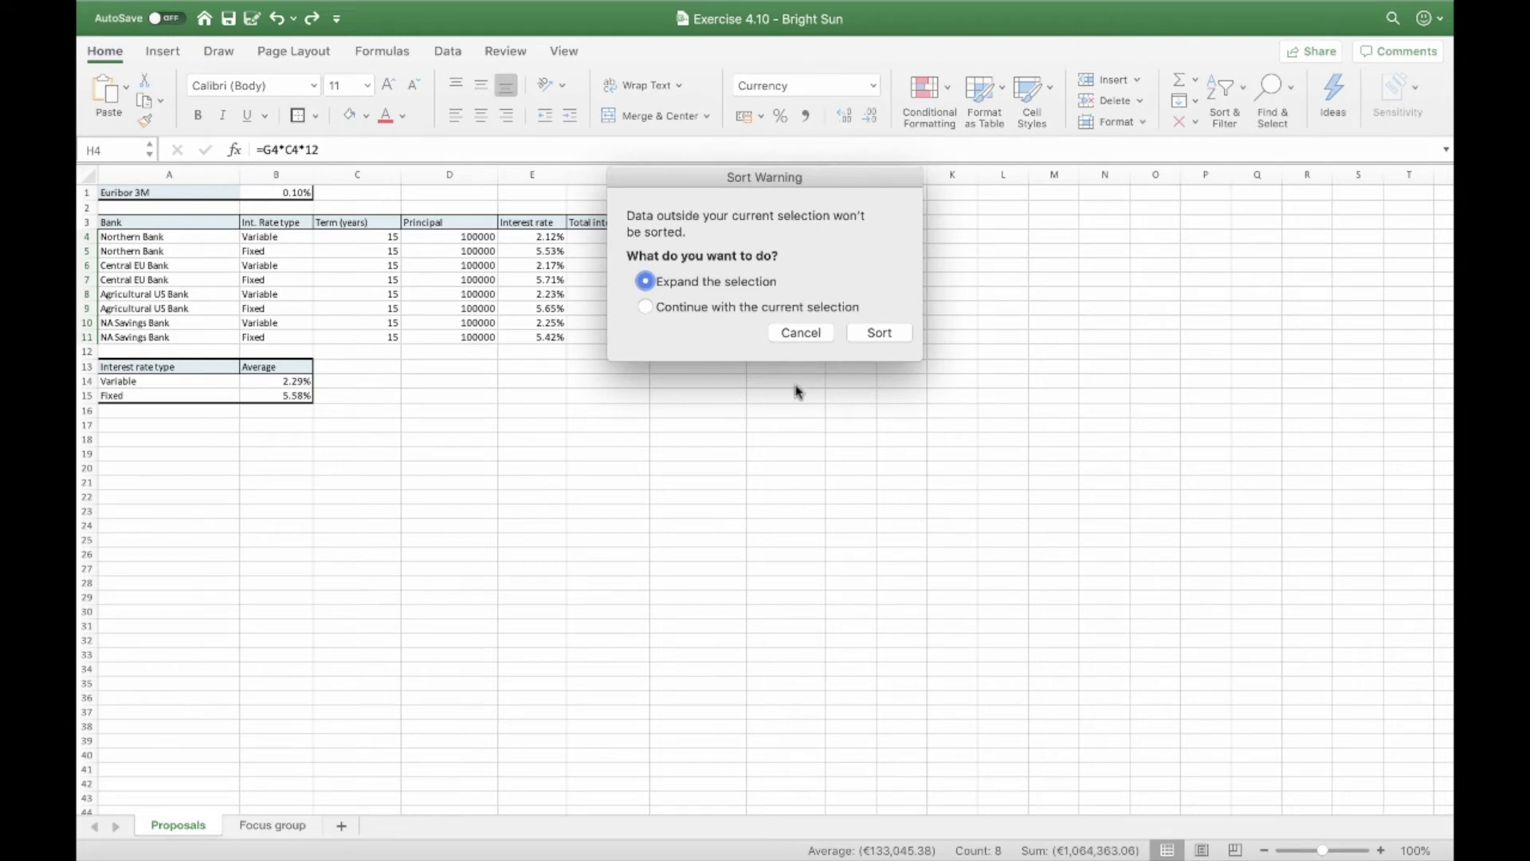
click(877, 335)
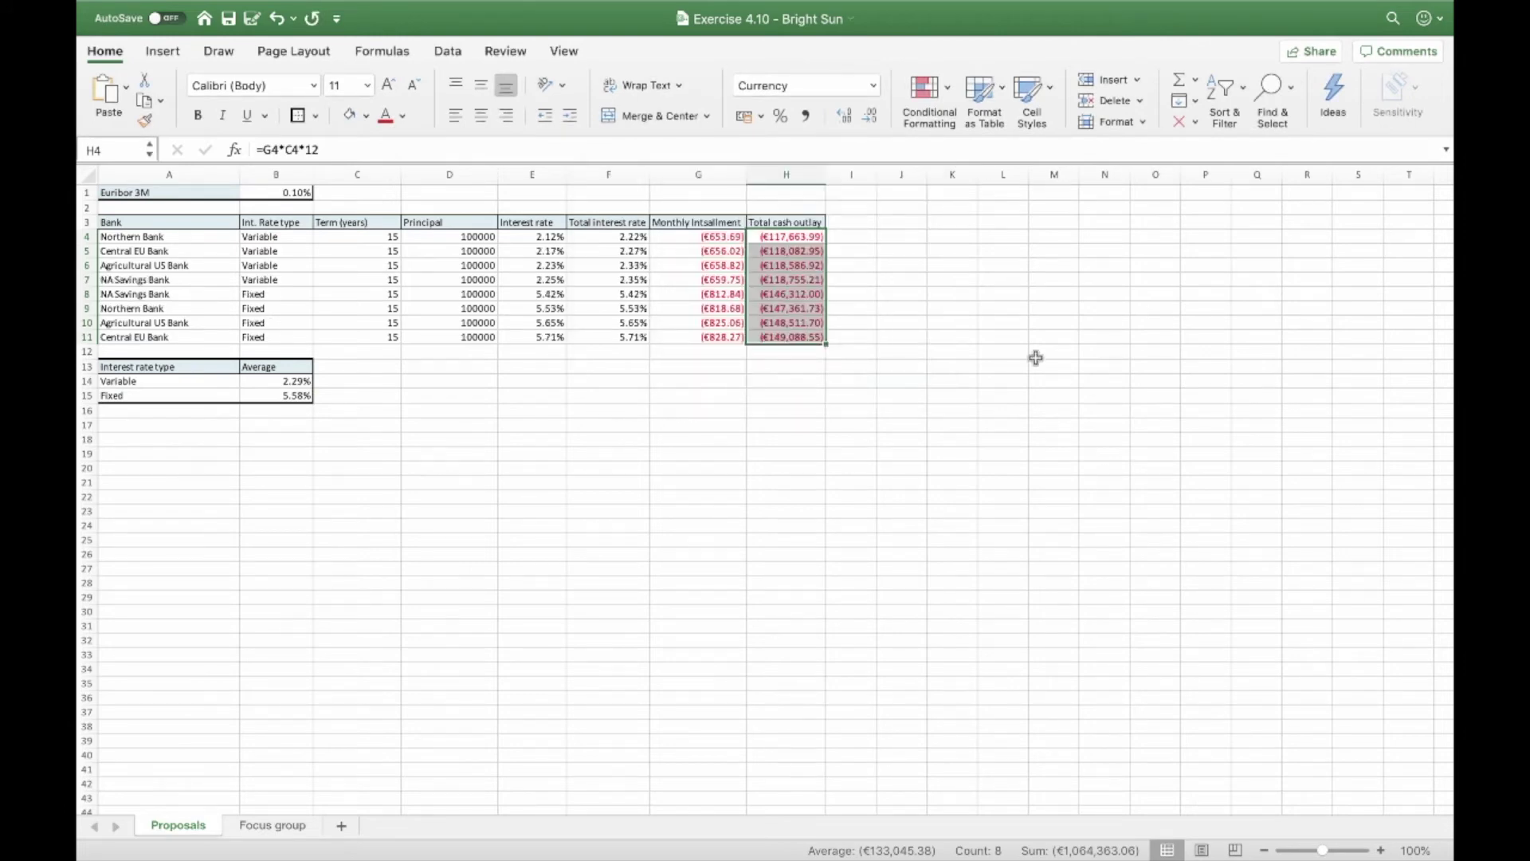
click(952, 236)
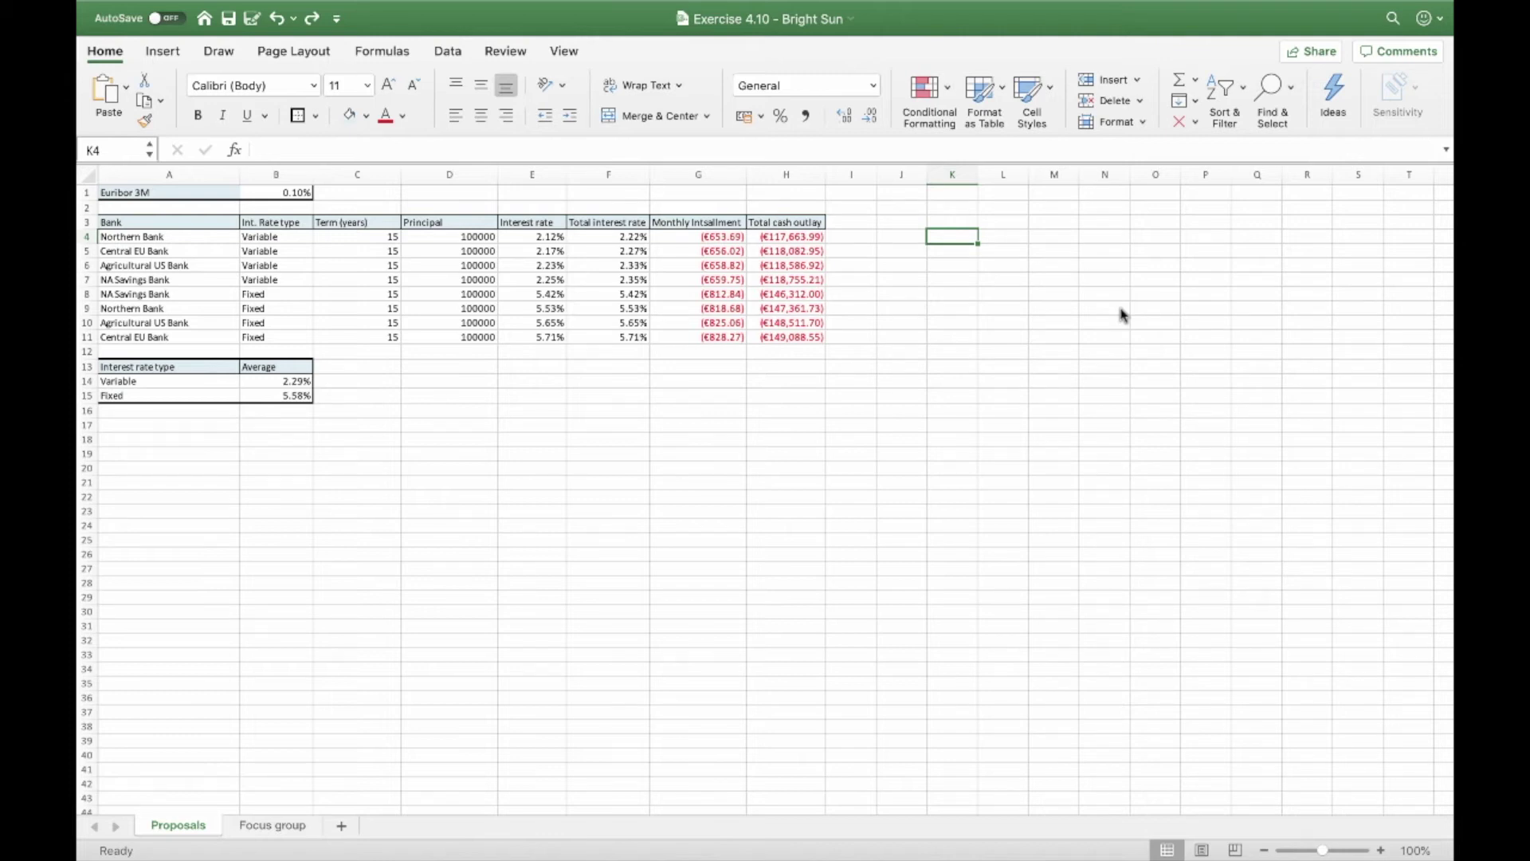
Step: Create a Classic conditional formatting rule for the bank names in A4:A11 that uses a formula to determine which cells to format
drag(153, 236, 171, 339)
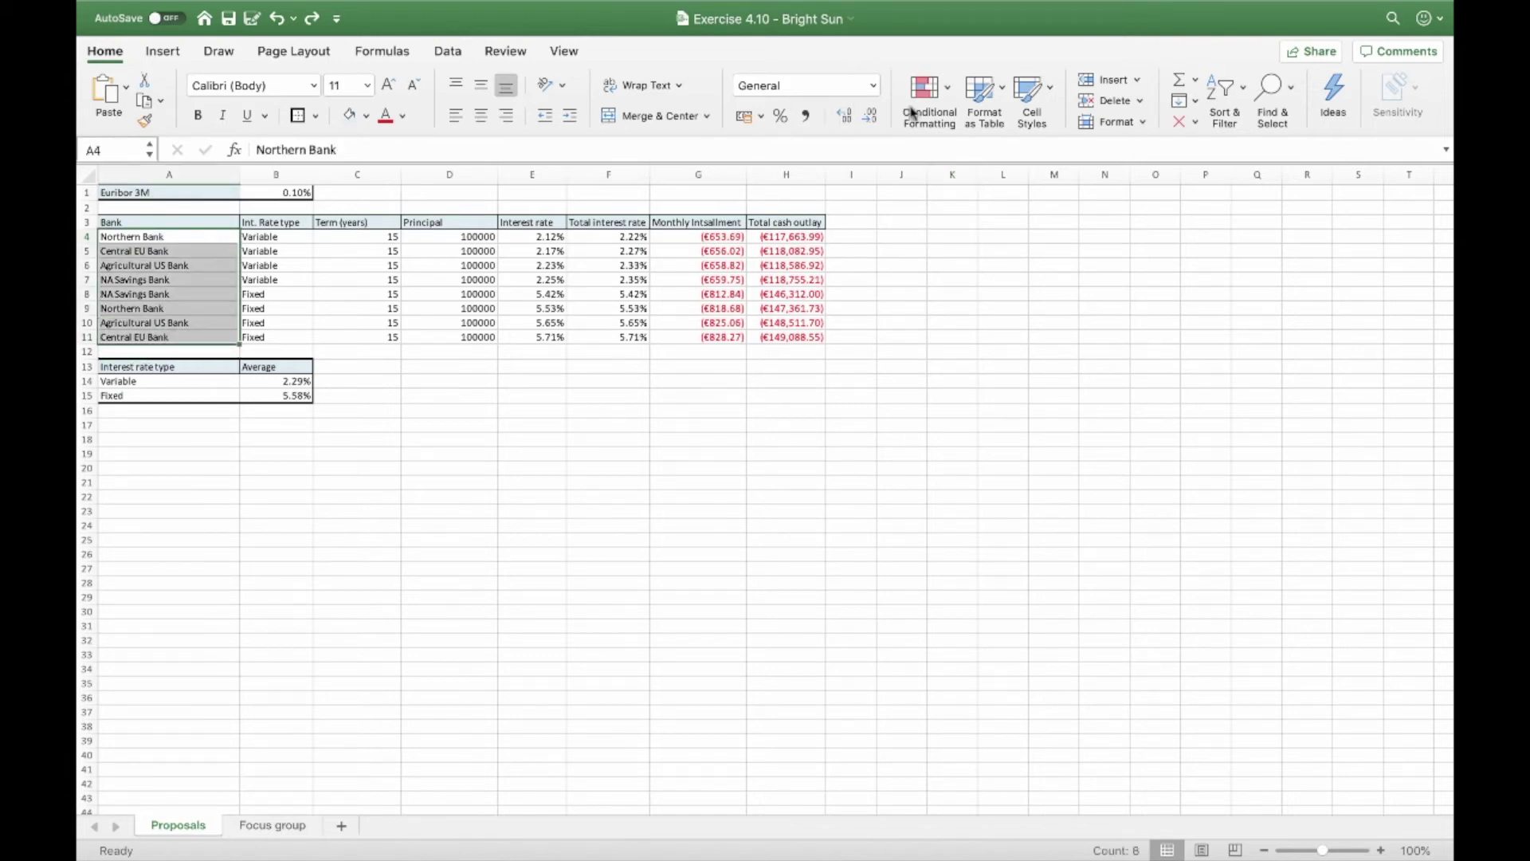
click(925, 87)
click(976, 257)
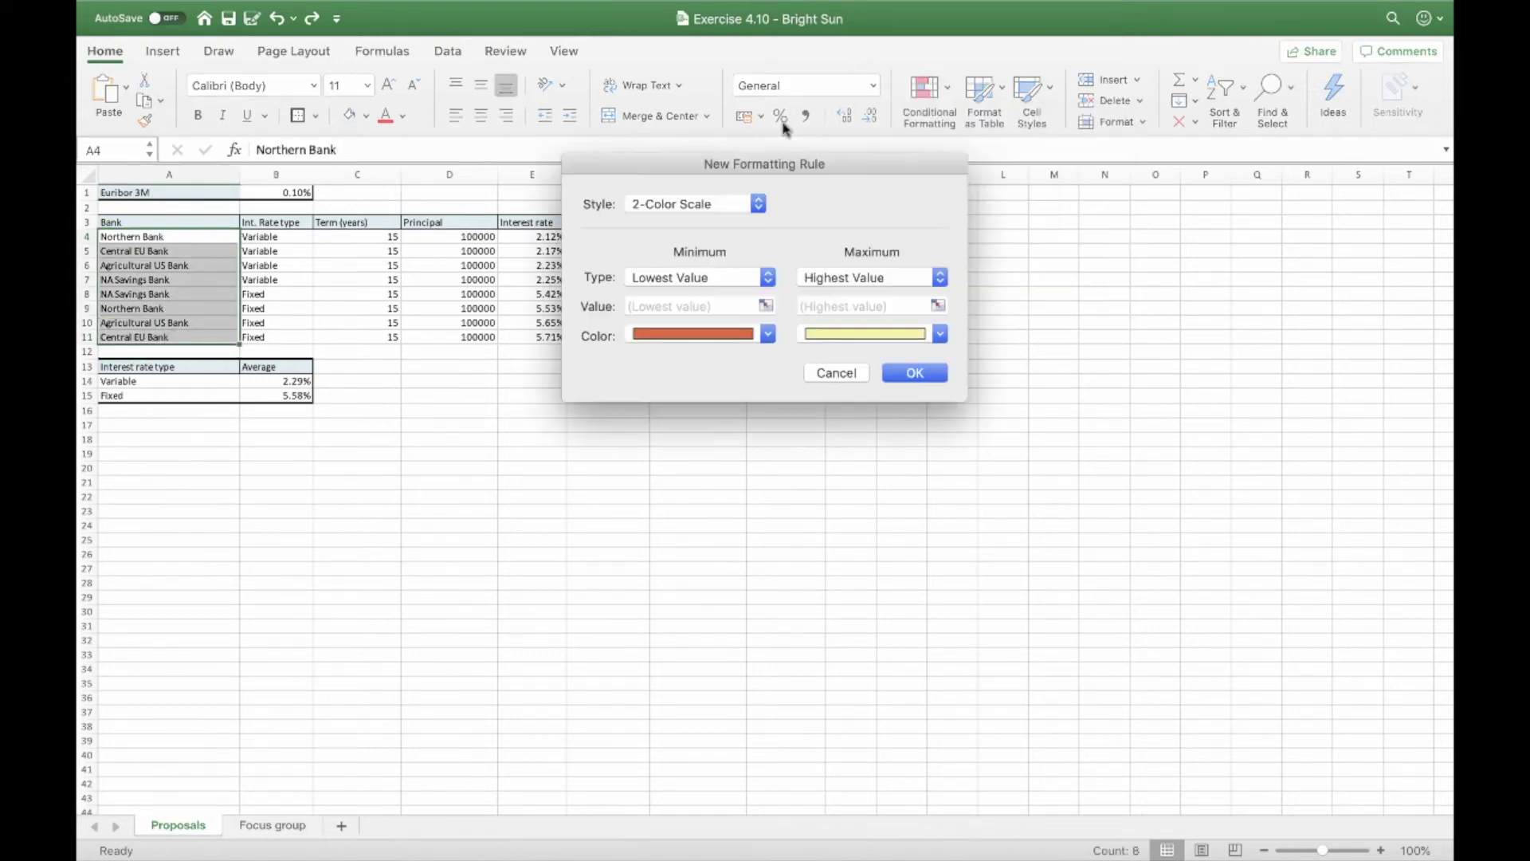
click(762, 206)
click(738, 273)
click(777, 253)
click(758, 306)
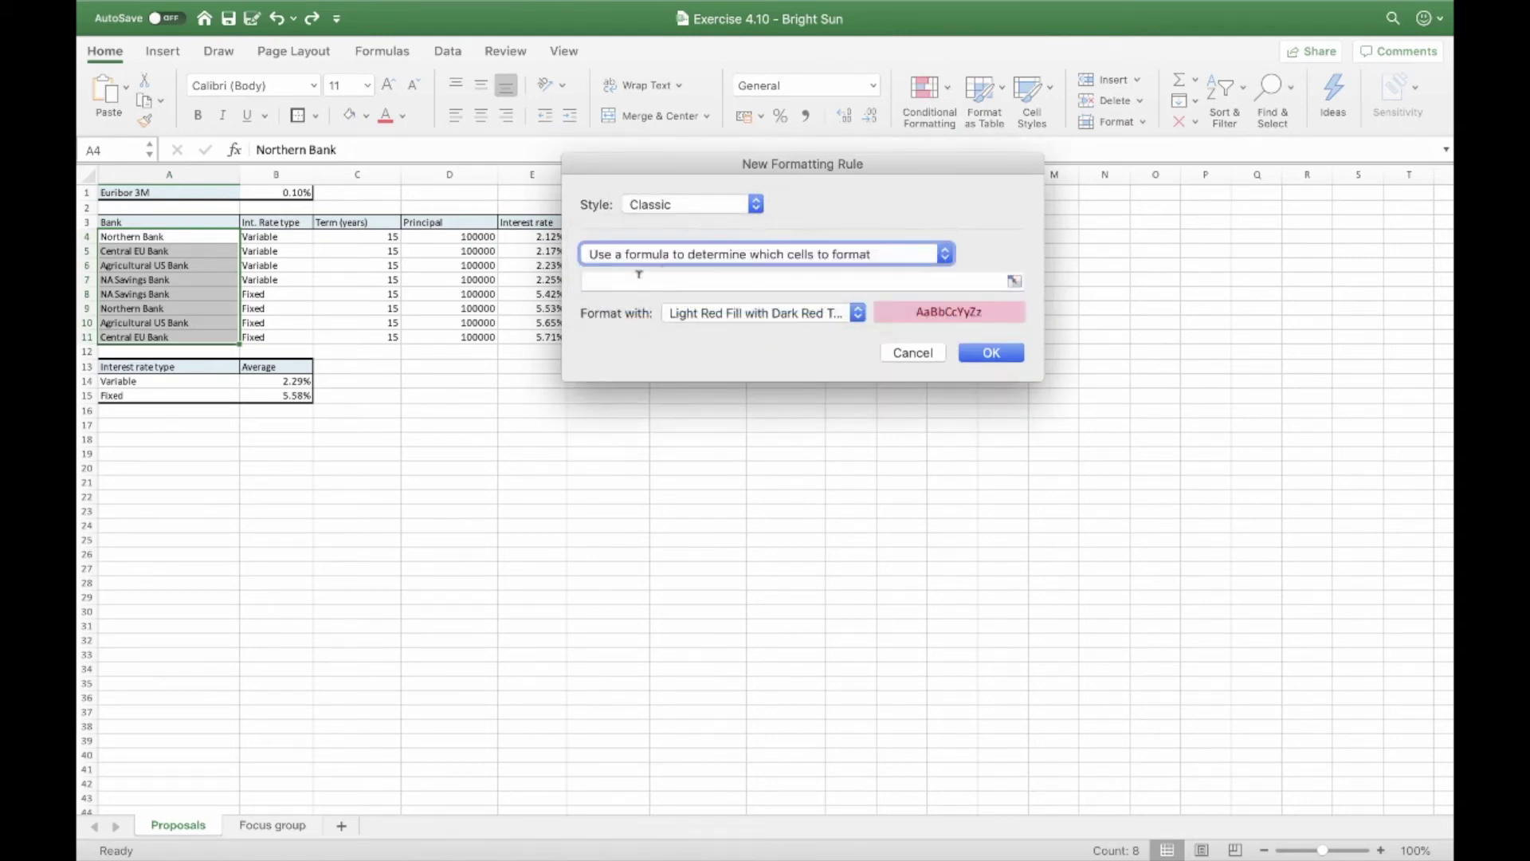
Step: Enter =H4=MAX($H$4:$H$11) as the formula of the formatting rule for the bank names
click(639, 276)
text(=)
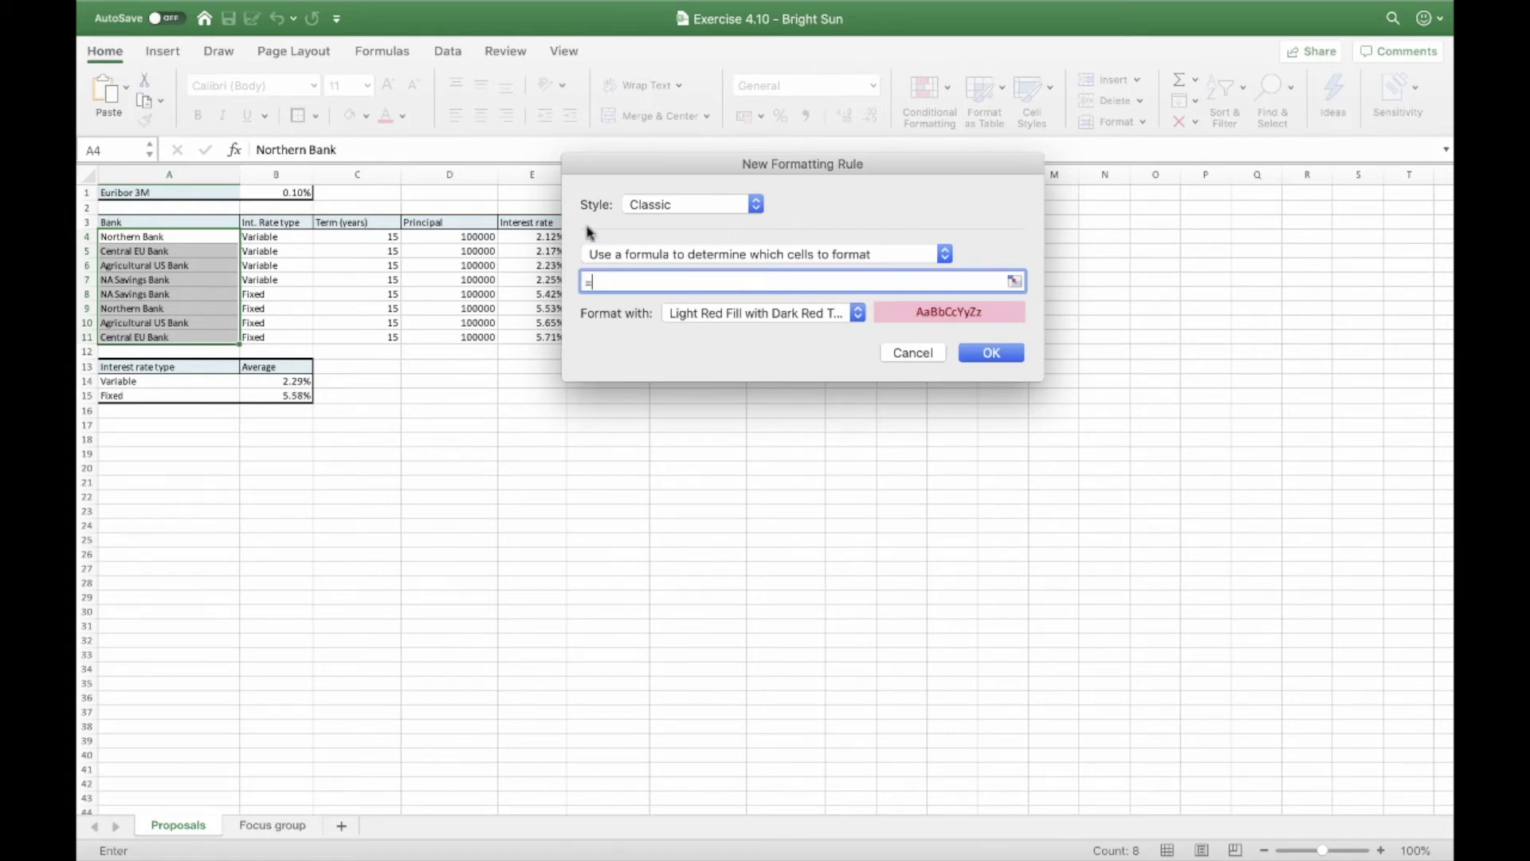
drag(674, 164, 938, 166)
click(790, 236)
text(=MAX()
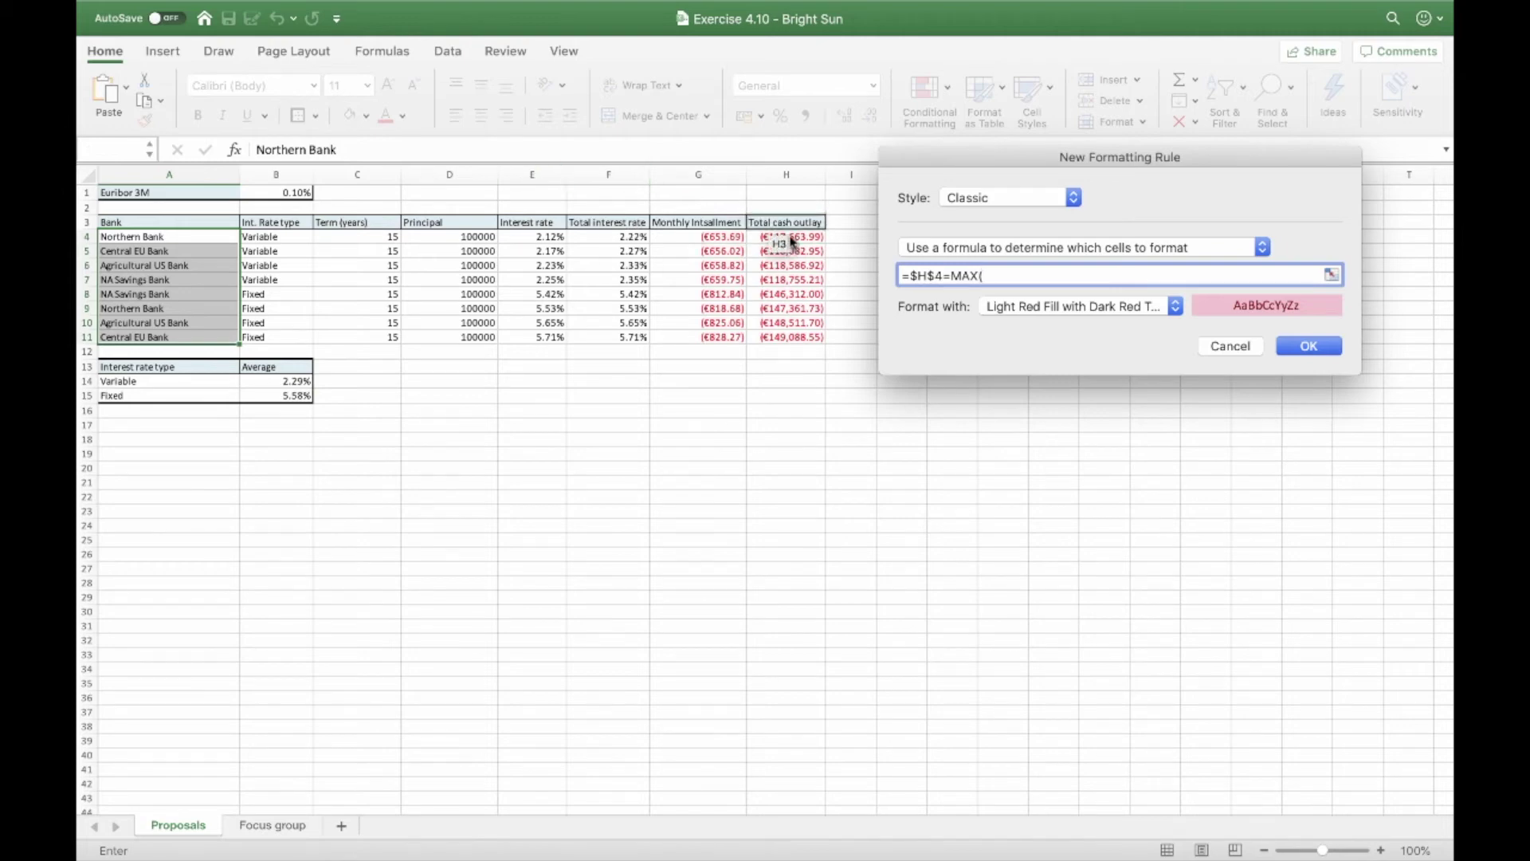
click(773, 237)
drag(764, 276, 789, 338)
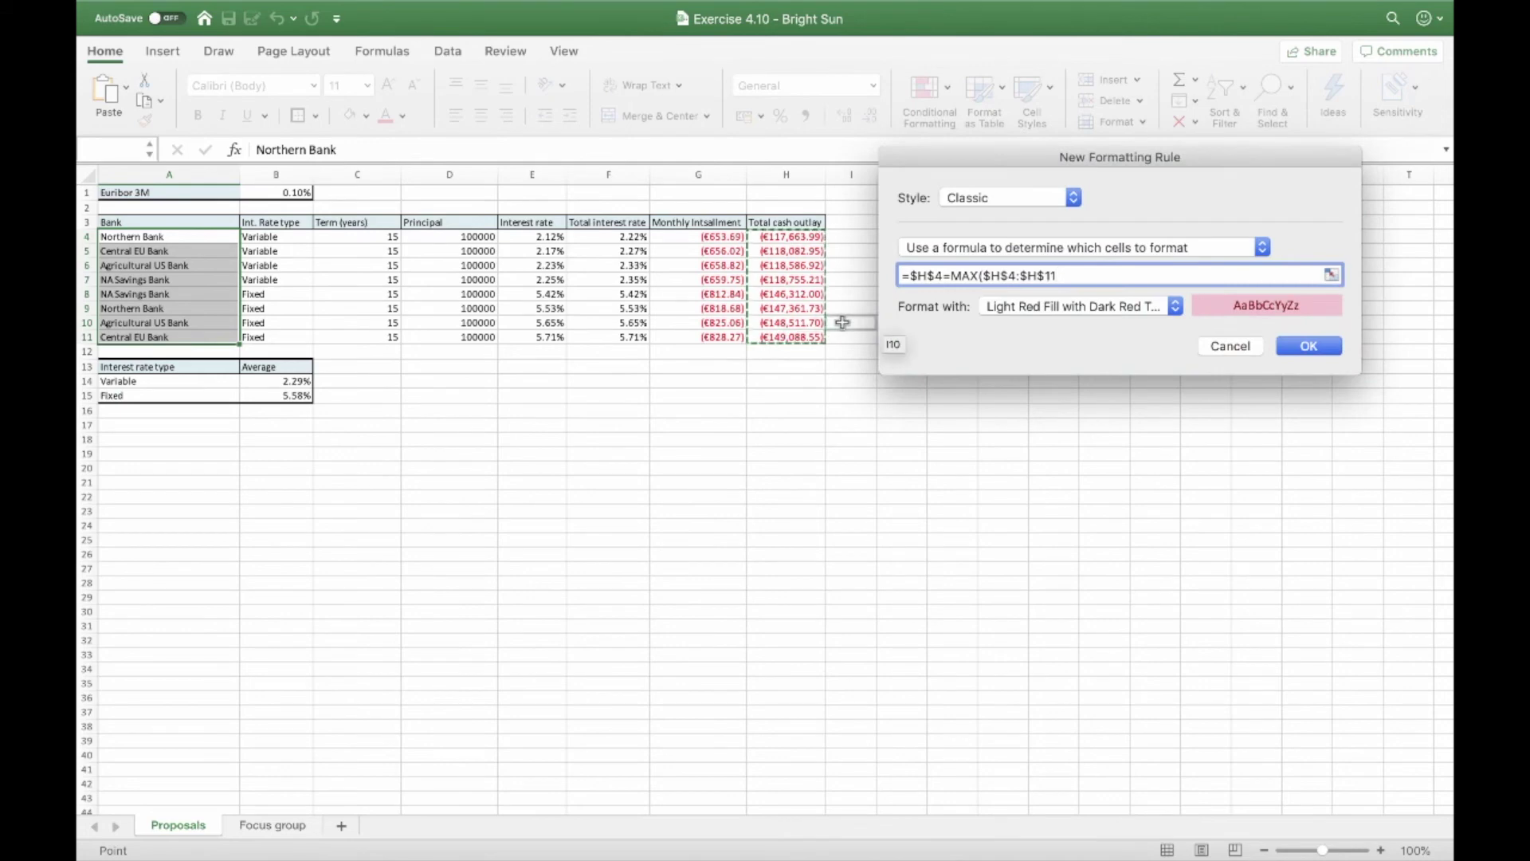
text())
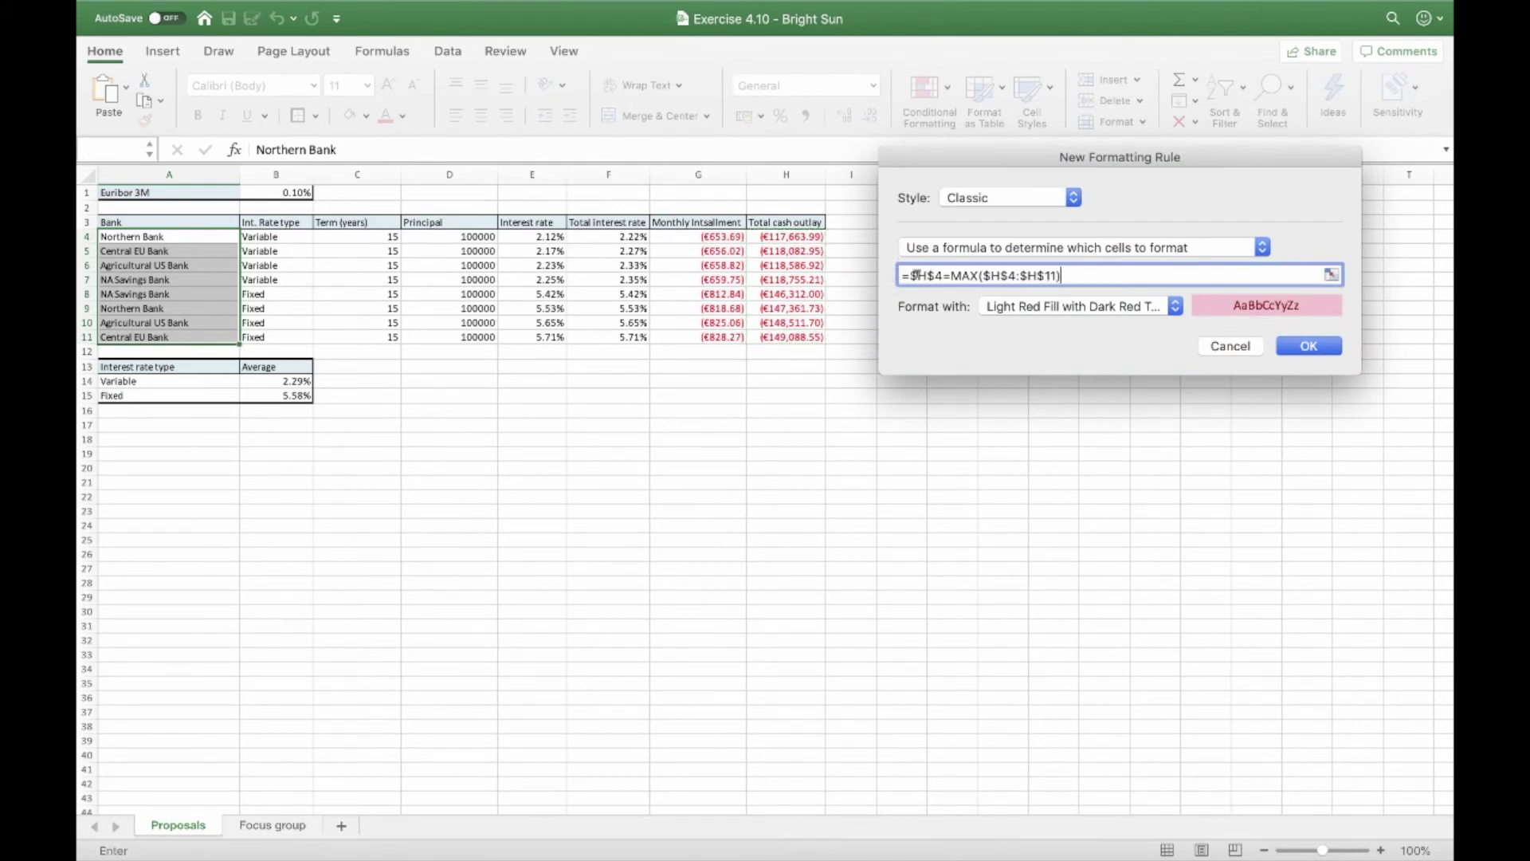
key(BackSpace)
click(925, 275)
key(BackSpace)
Step: Give the MAX rule a custom format with light green fill and white font, and apply it to the bank names
click(1175, 306)
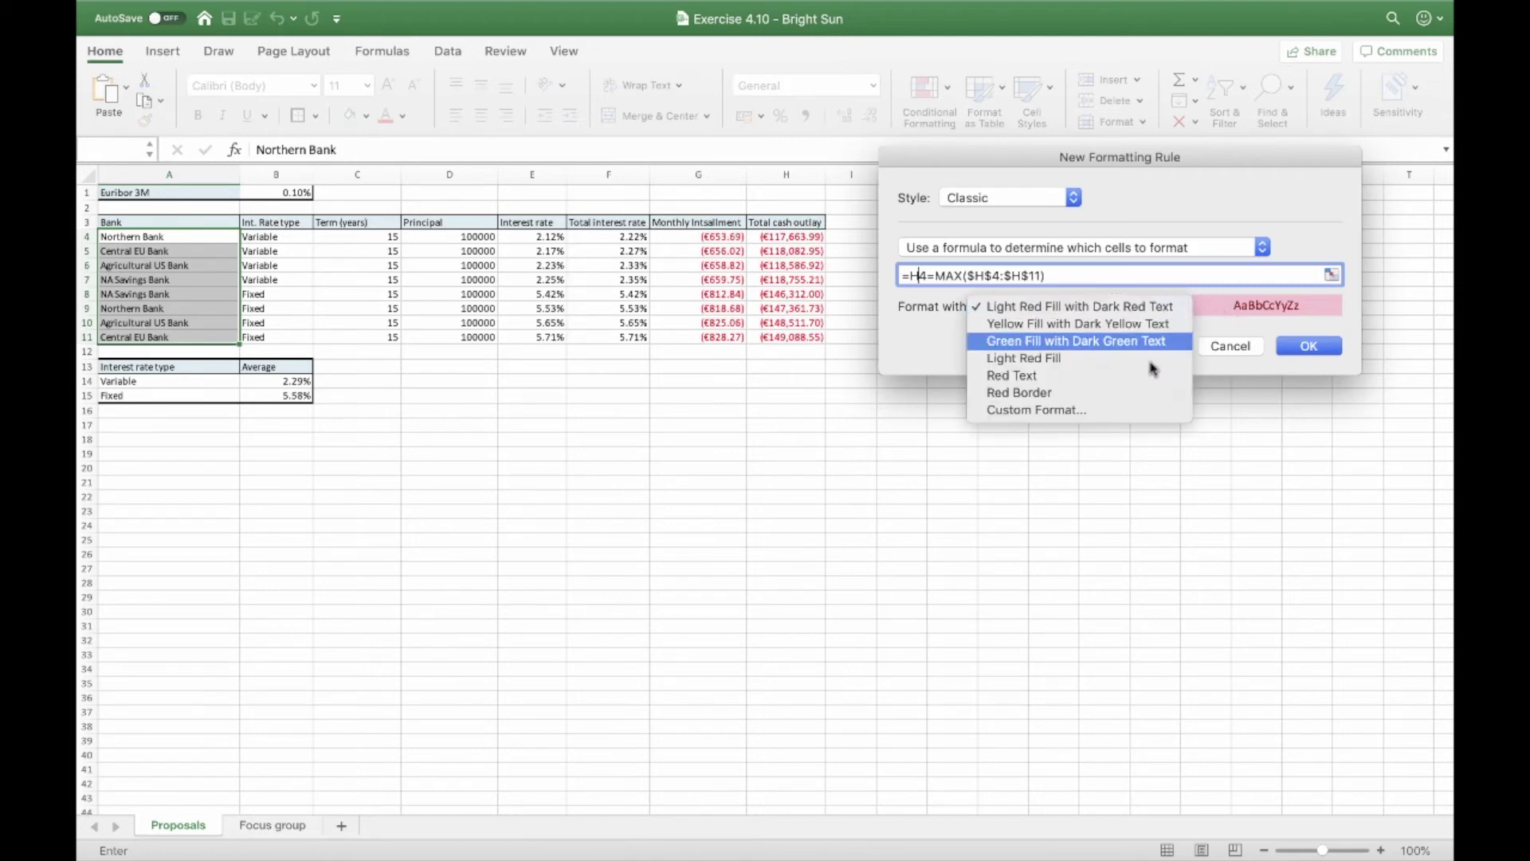
click(1107, 411)
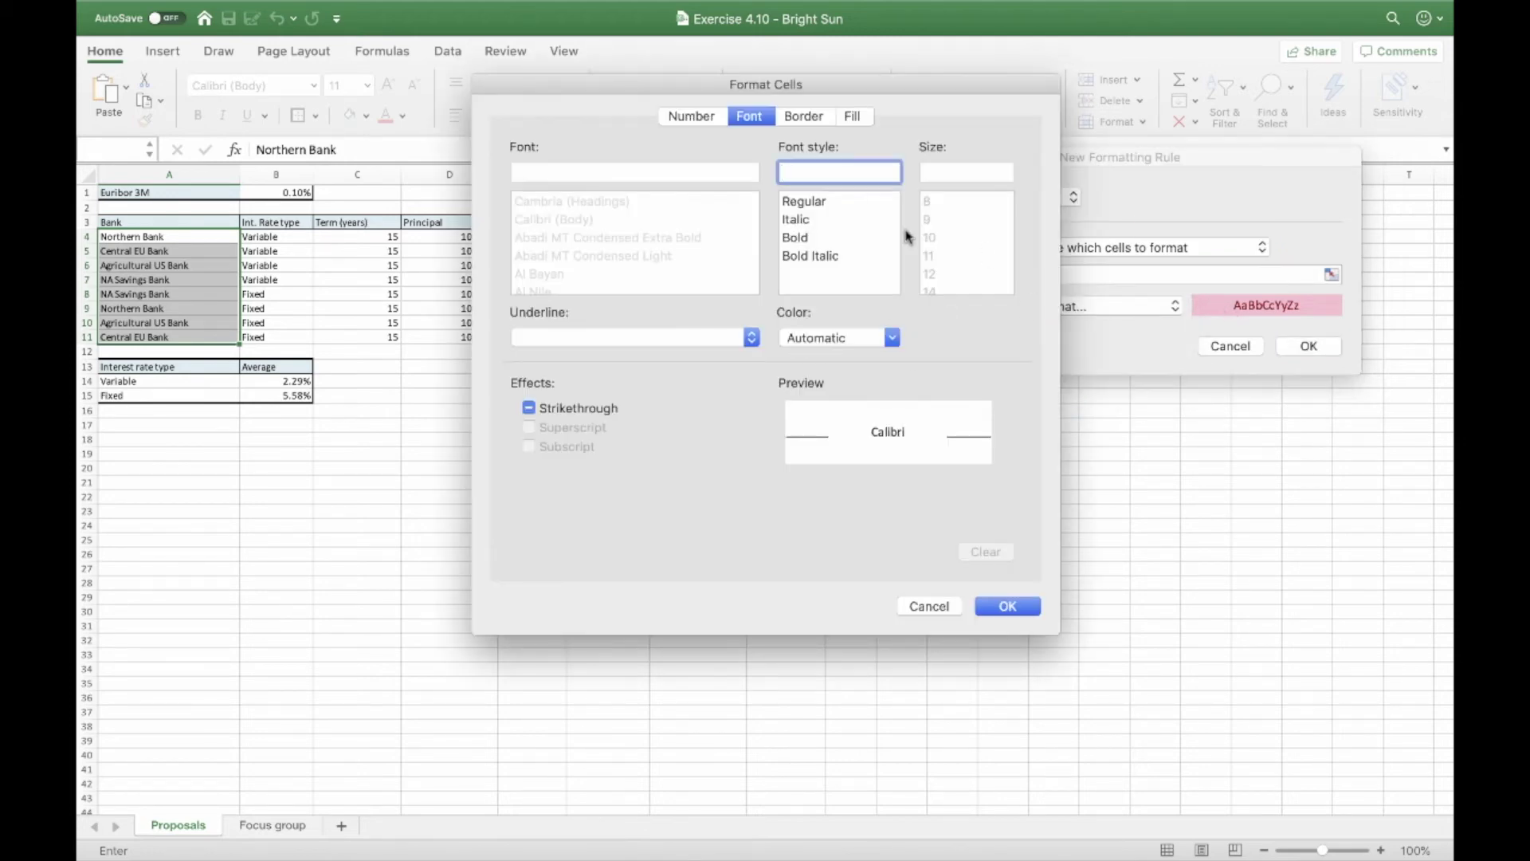
click(852, 118)
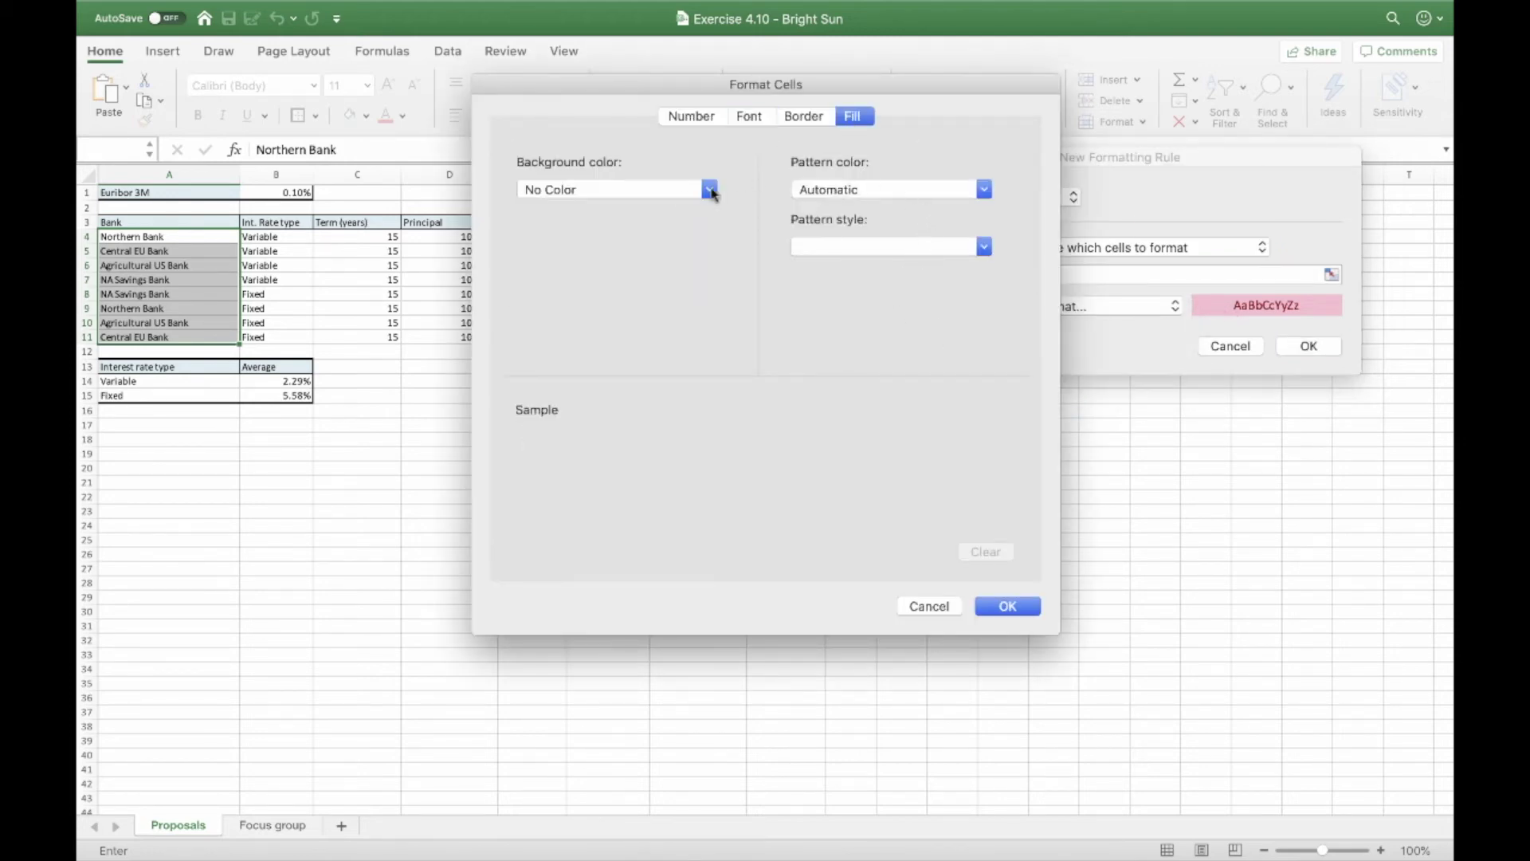
click(687, 188)
click(604, 406)
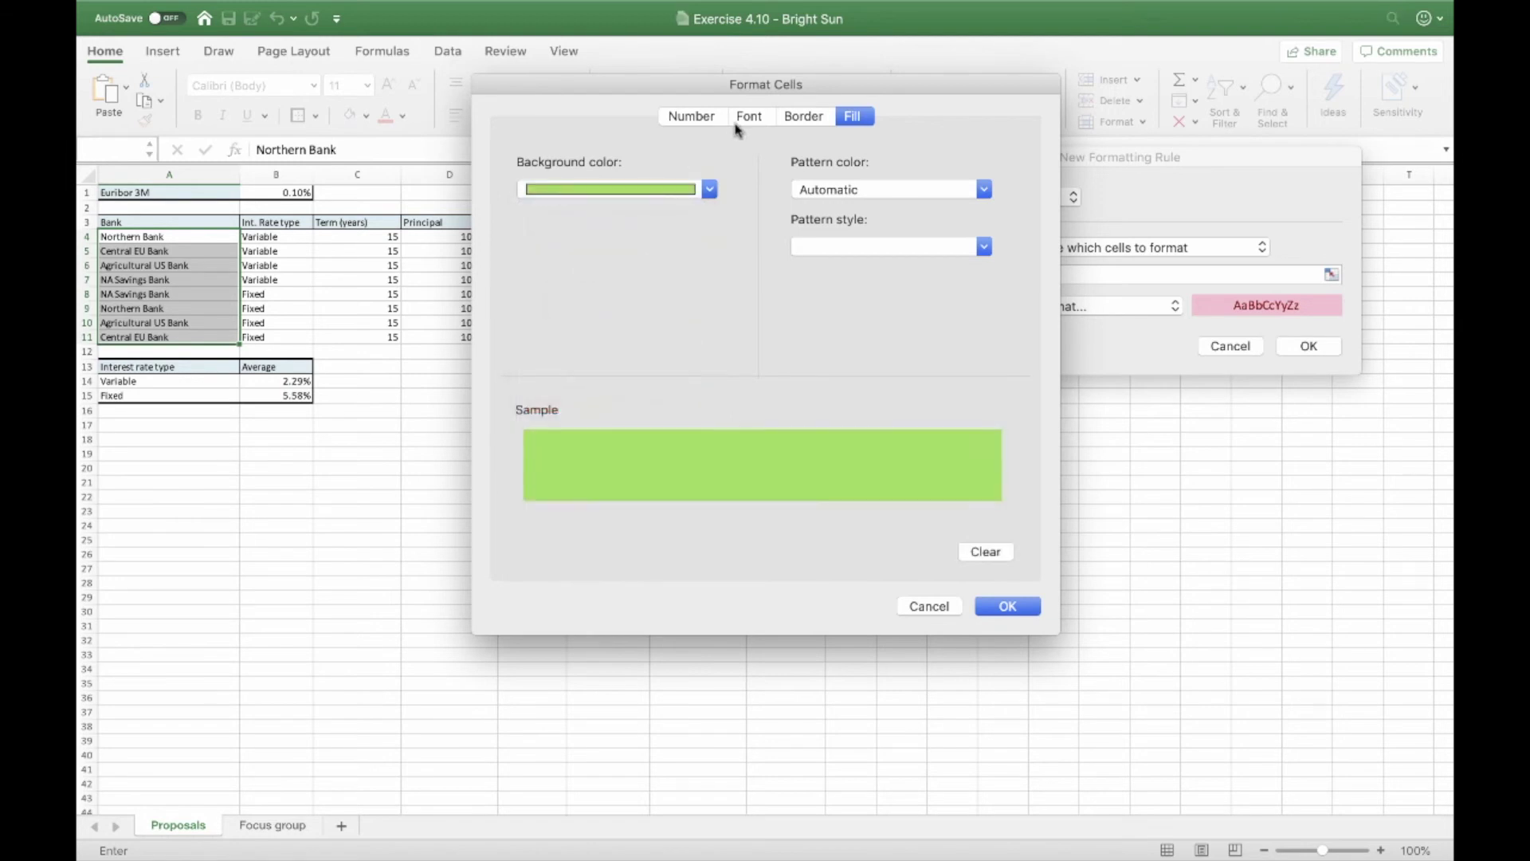
click(750, 116)
click(891, 338)
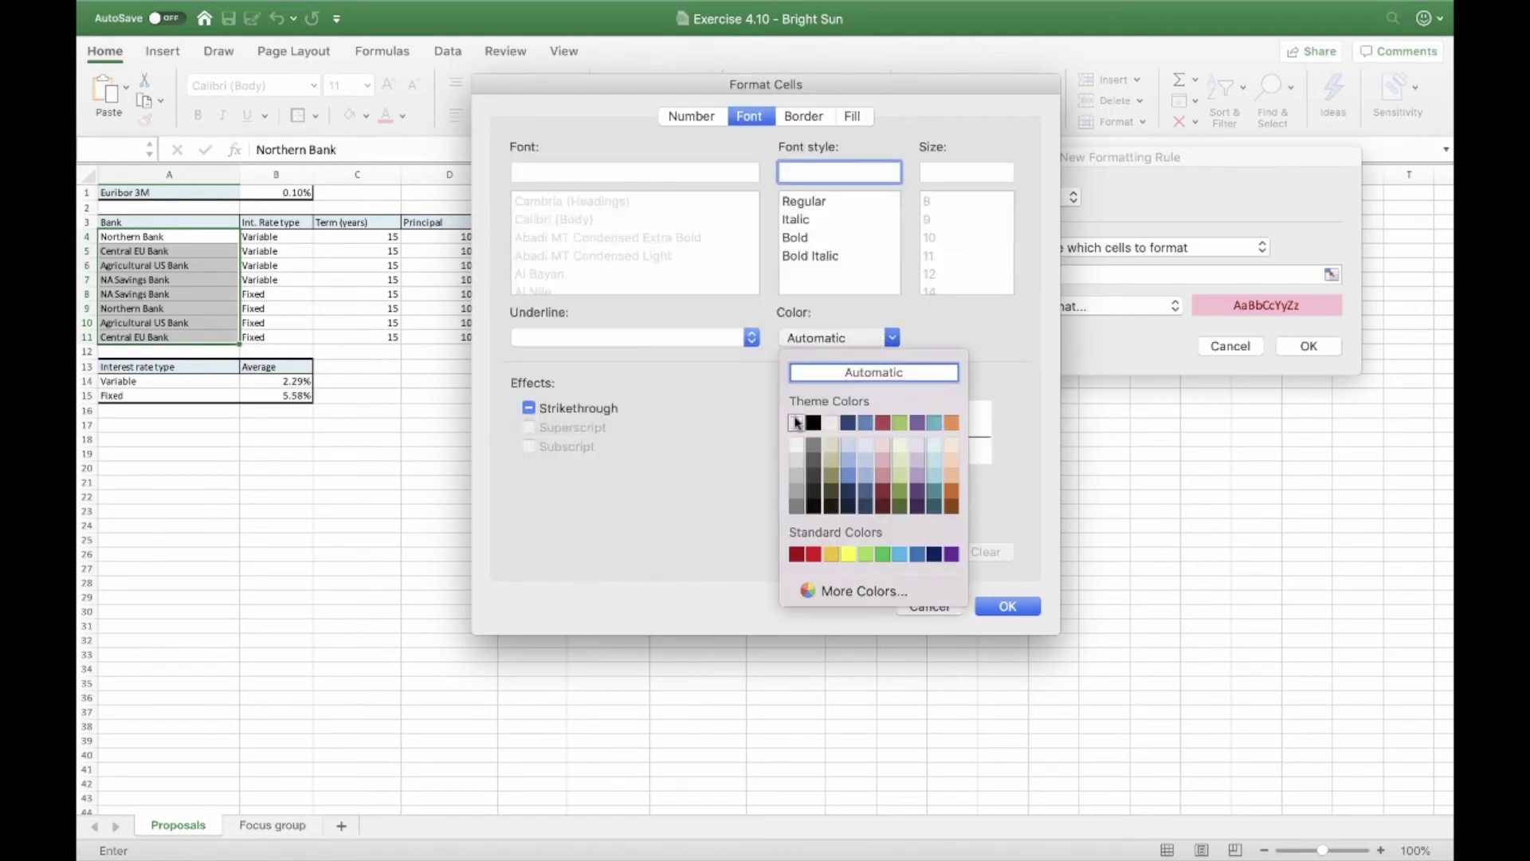
click(981, 594)
click(1003, 606)
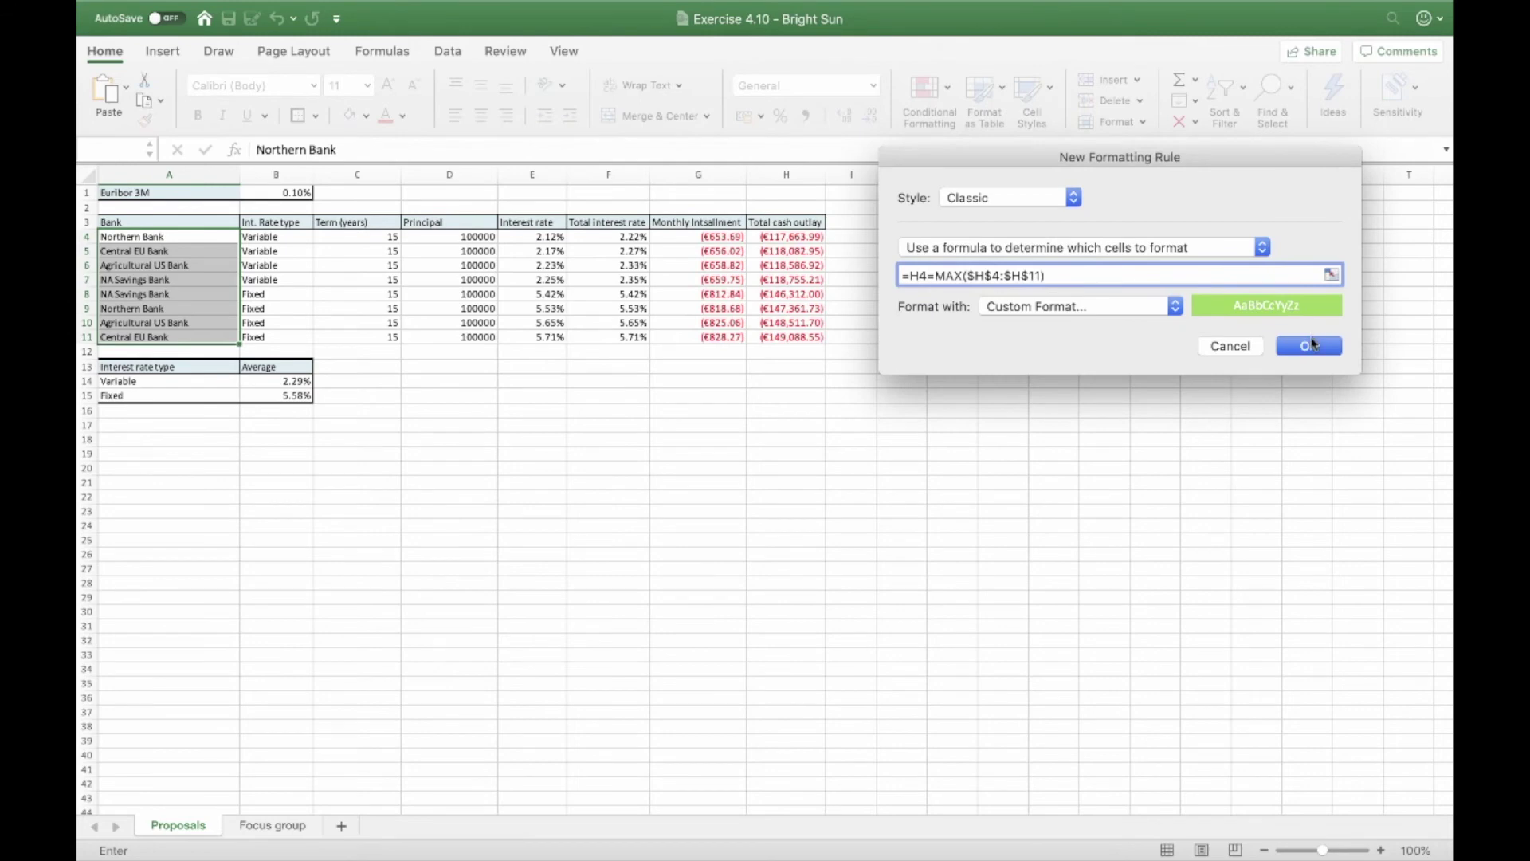
click(1308, 343)
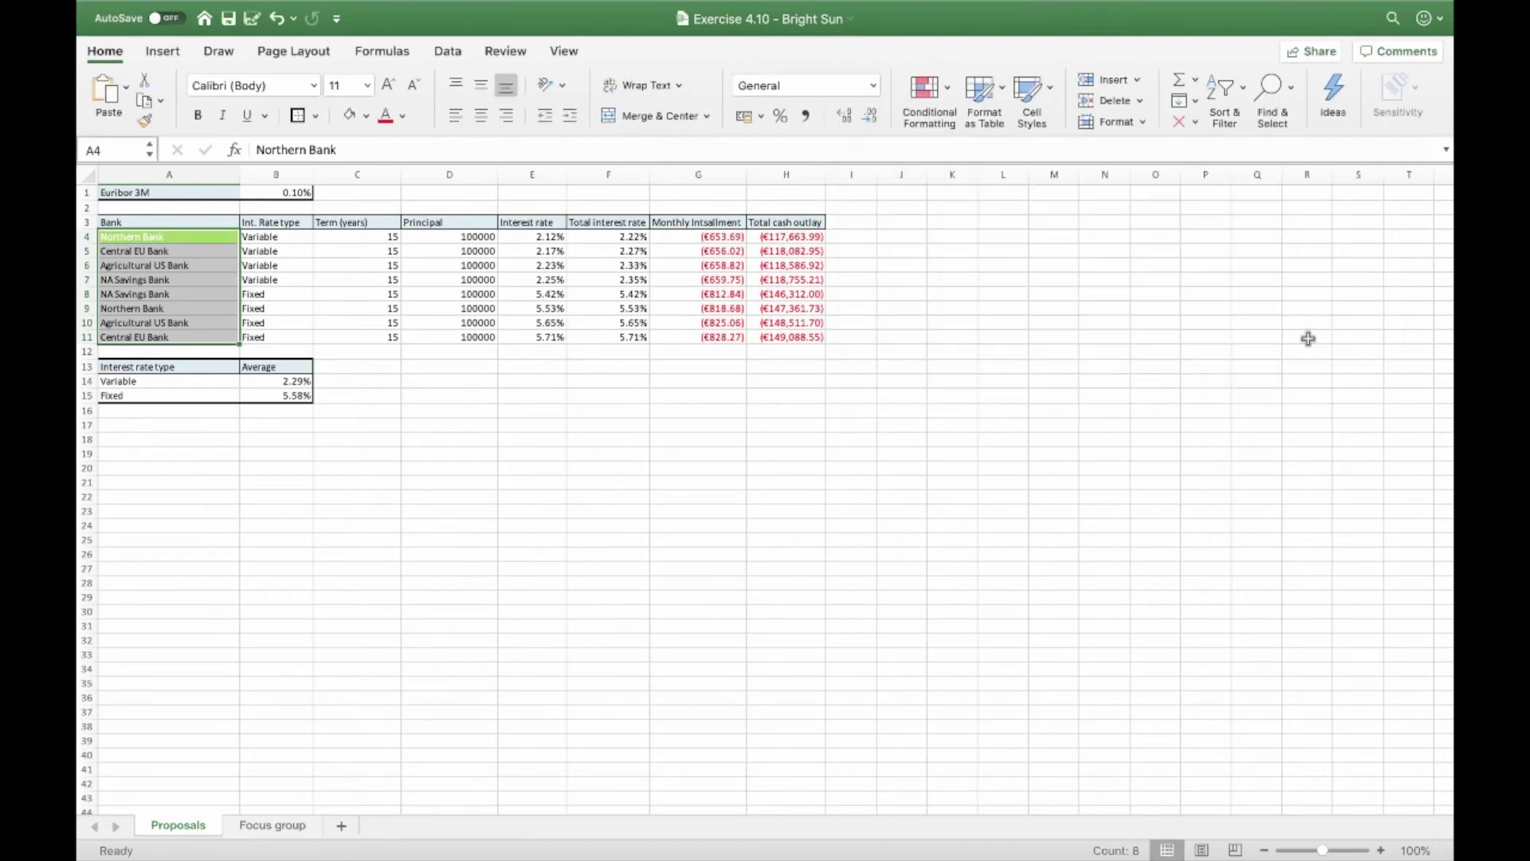
Step: Create a second Classic conditional formatting rule for A4:A11 that uses a formula to determine which cells to format
click(716, 322)
drag(184, 237, 188, 338)
click(924, 87)
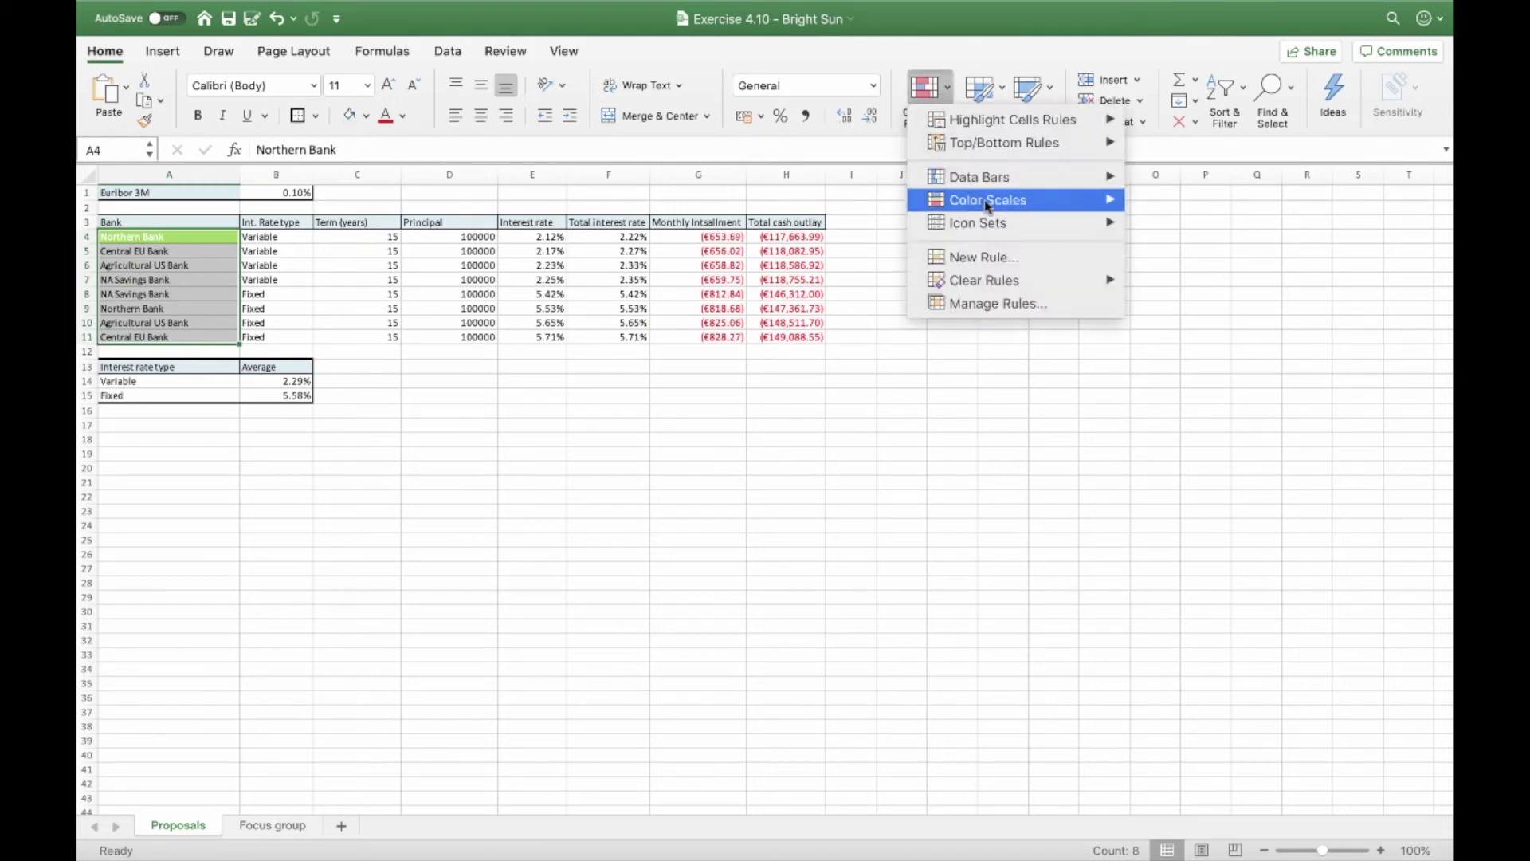
click(978, 257)
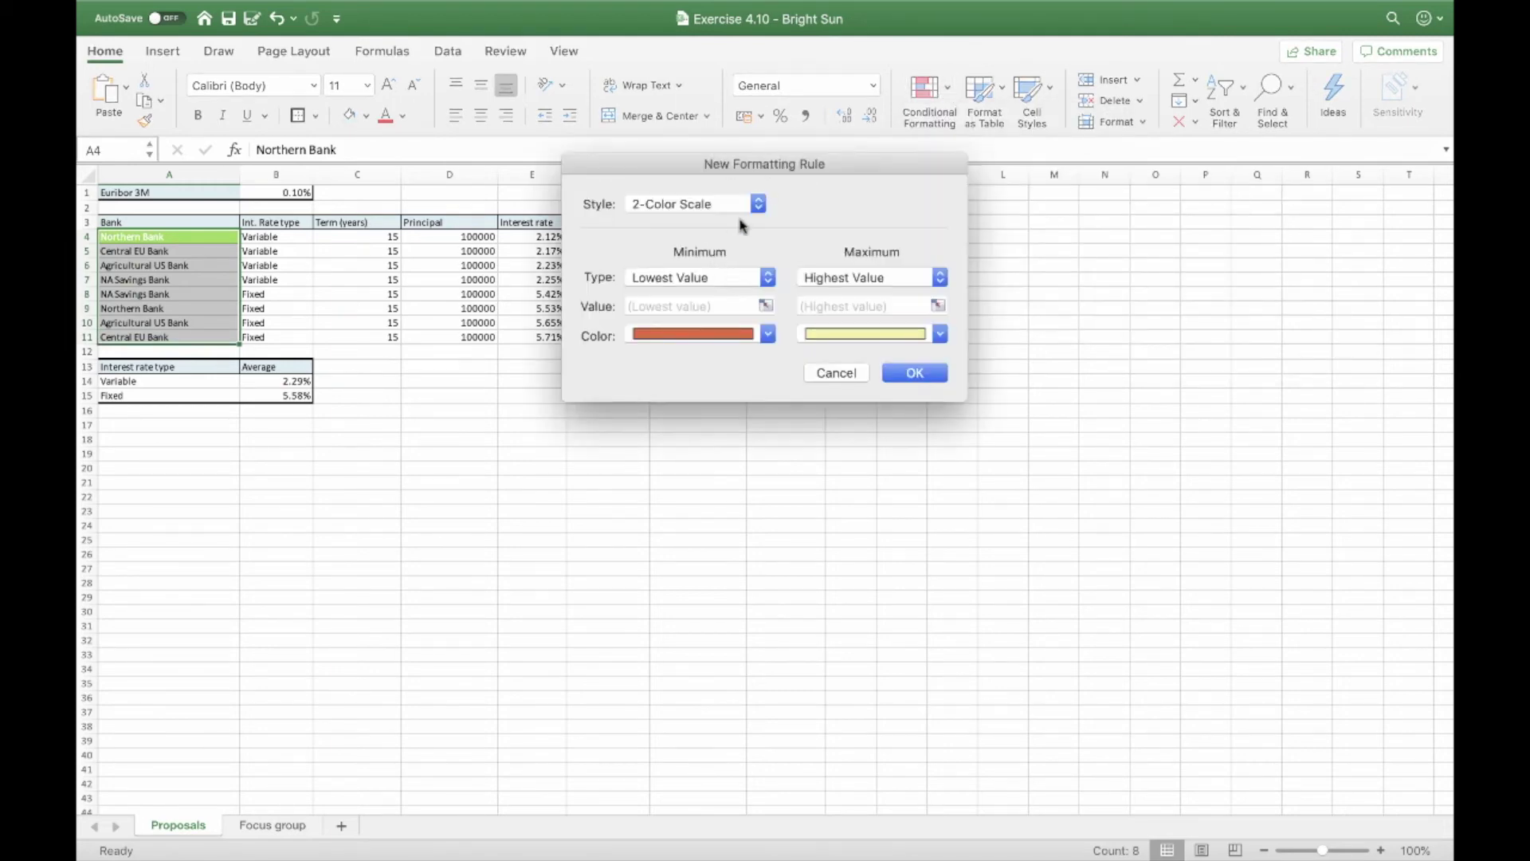
click(750, 201)
click(685, 273)
click(793, 254)
click(767, 305)
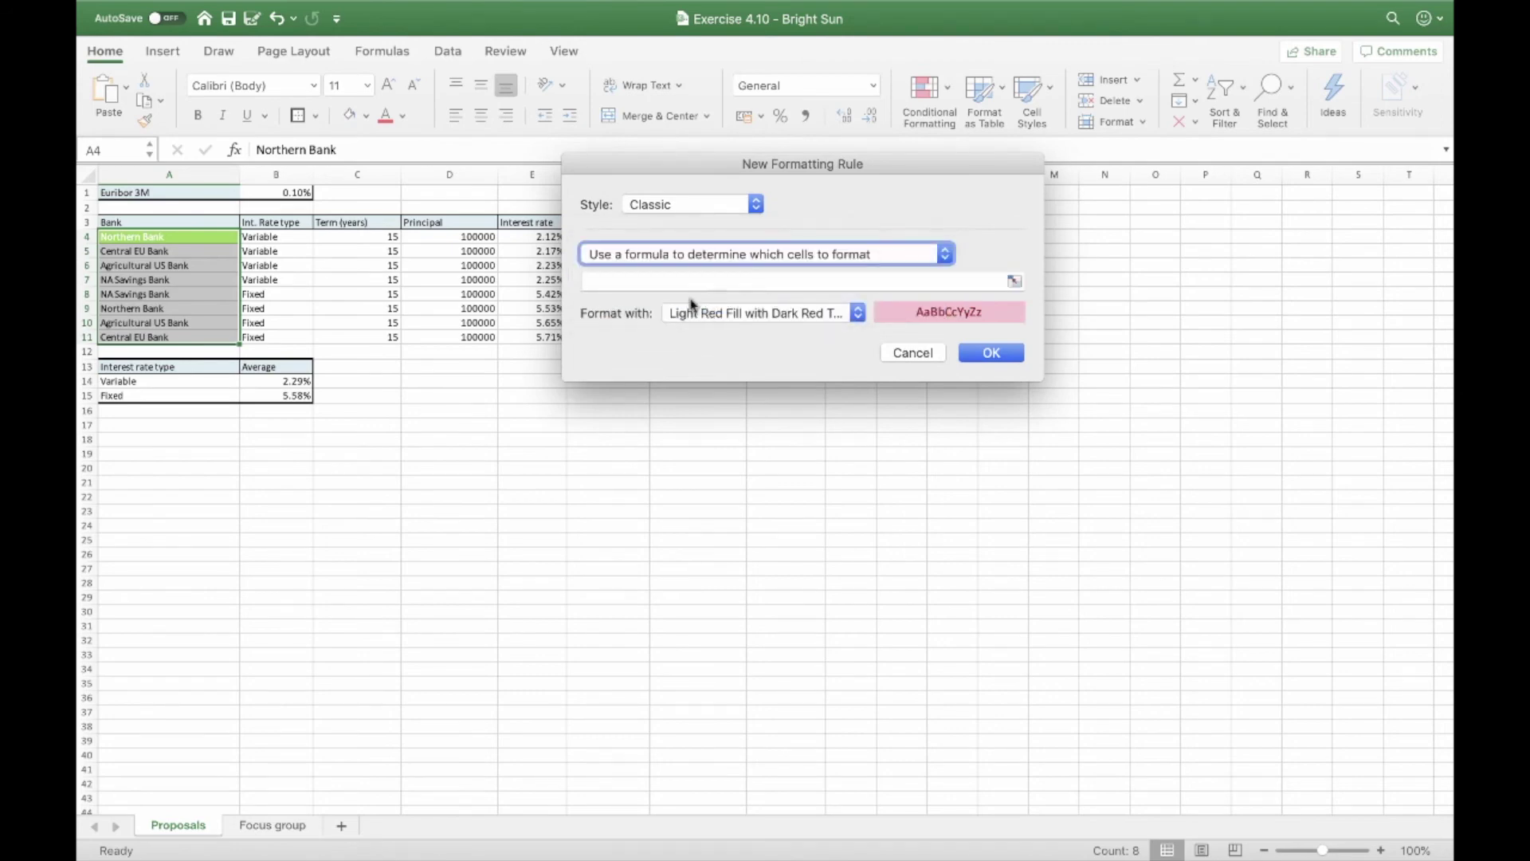
Step: Enter =H4=MIN($H$4:$H$11) as the formula of the second formatting rule
text(=H)
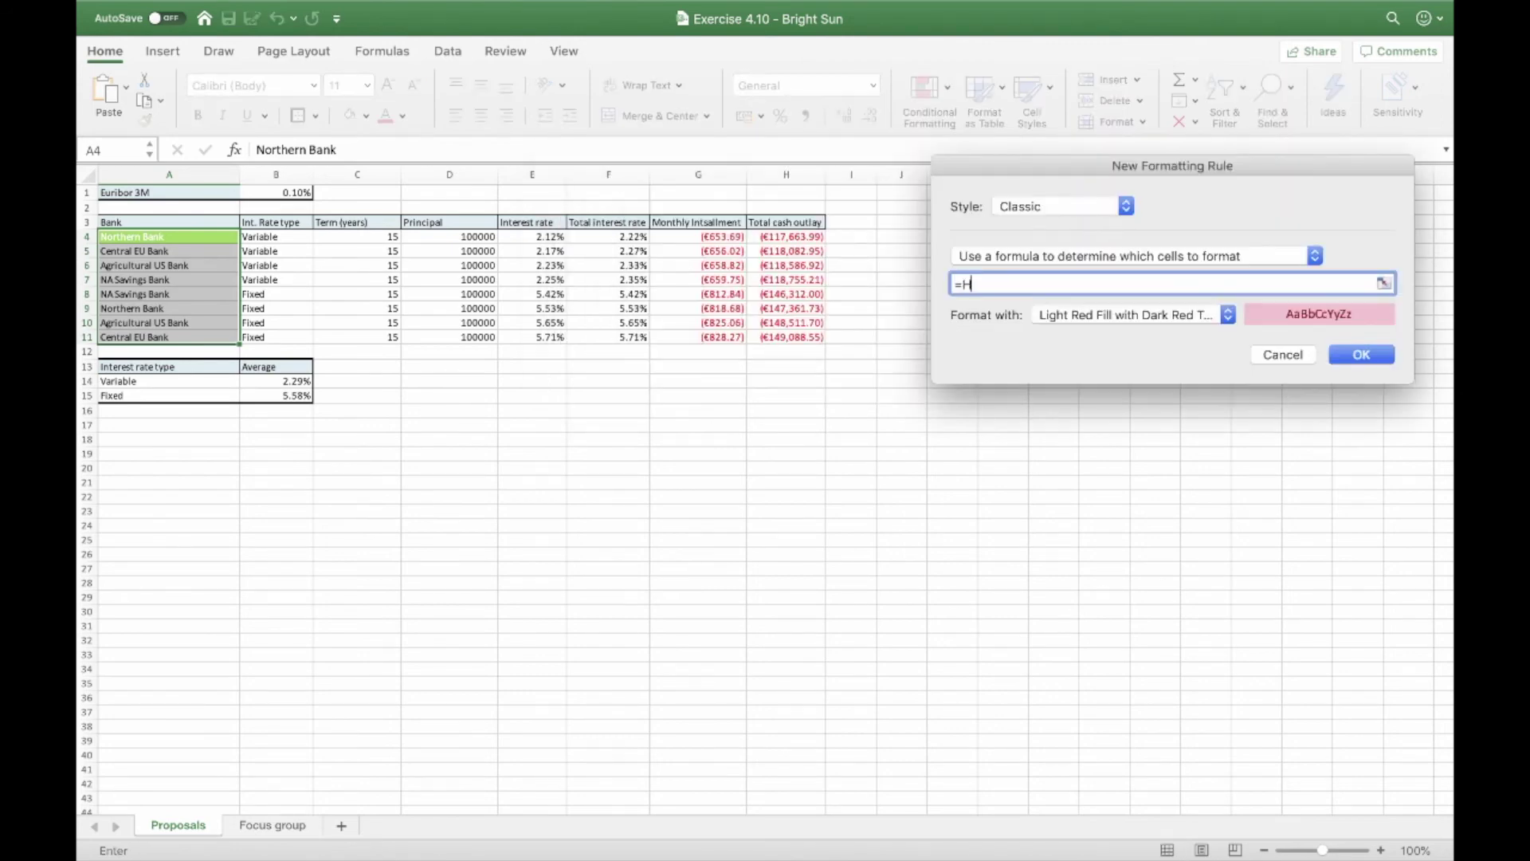
key(BackSpace)
click(765, 239)
text(=MIN()
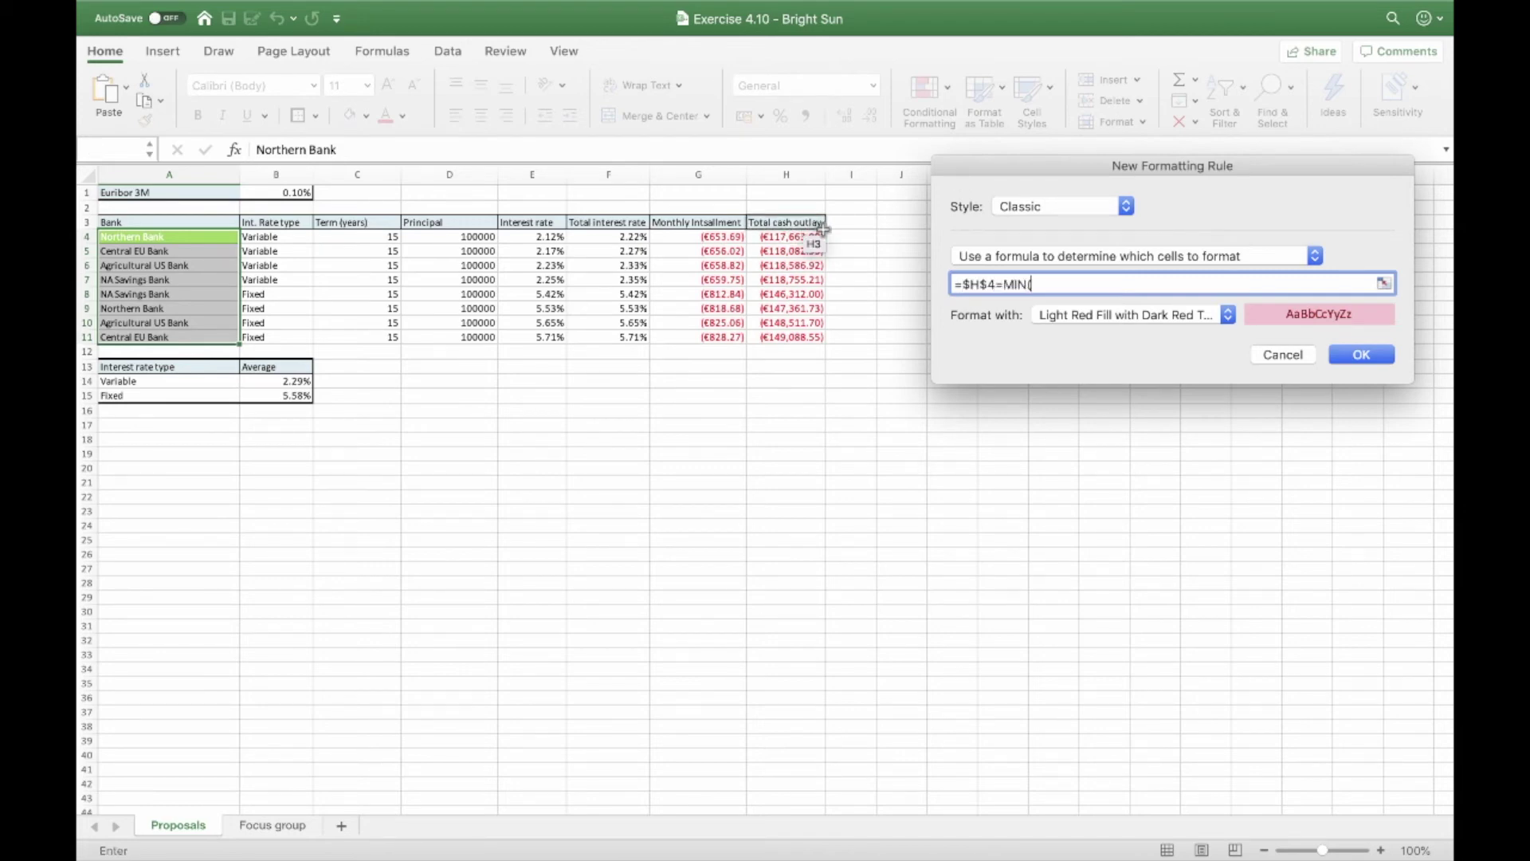
drag(778, 236, 779, 333)
text())
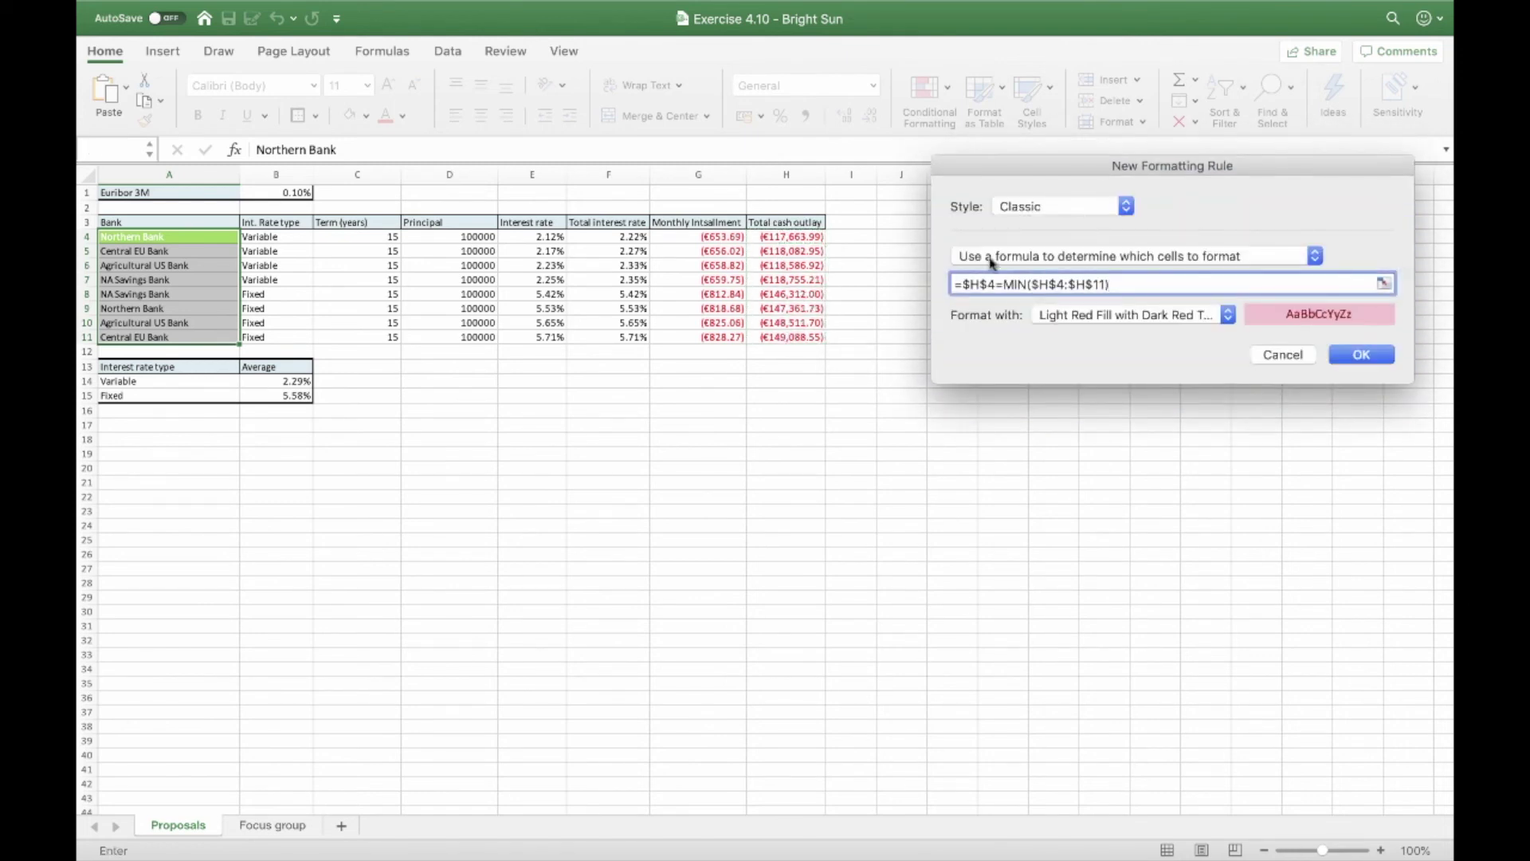
click(973, 284)
key(BackSpace)
click(976, 284)
key(BackSpace)
Step: Give the MIN rule a custom format with white font and red fill, and apply it to the bank names
click(1158, 315)
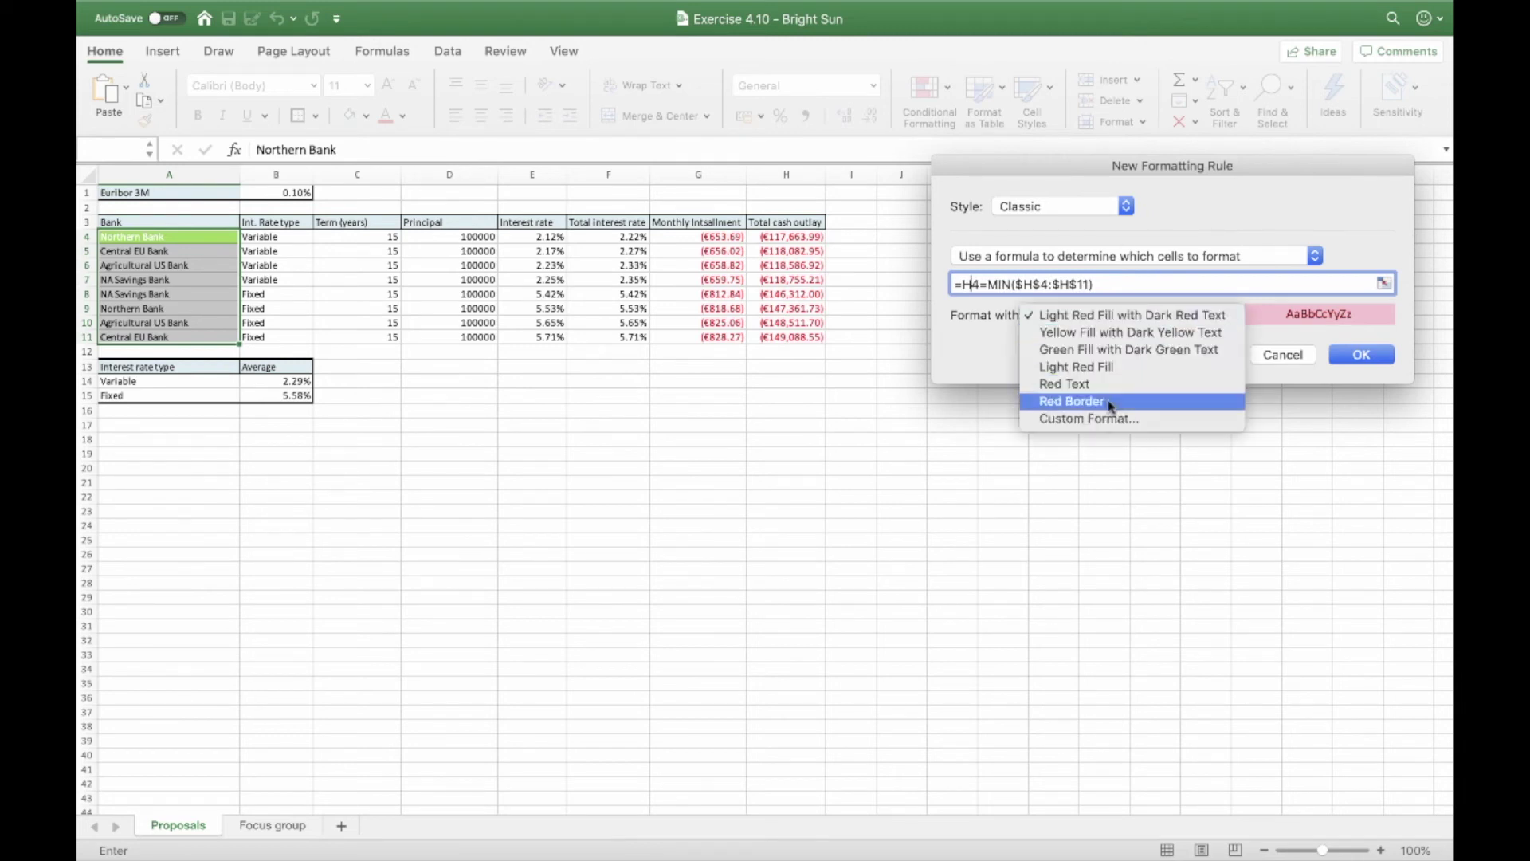
click(1100, 419)
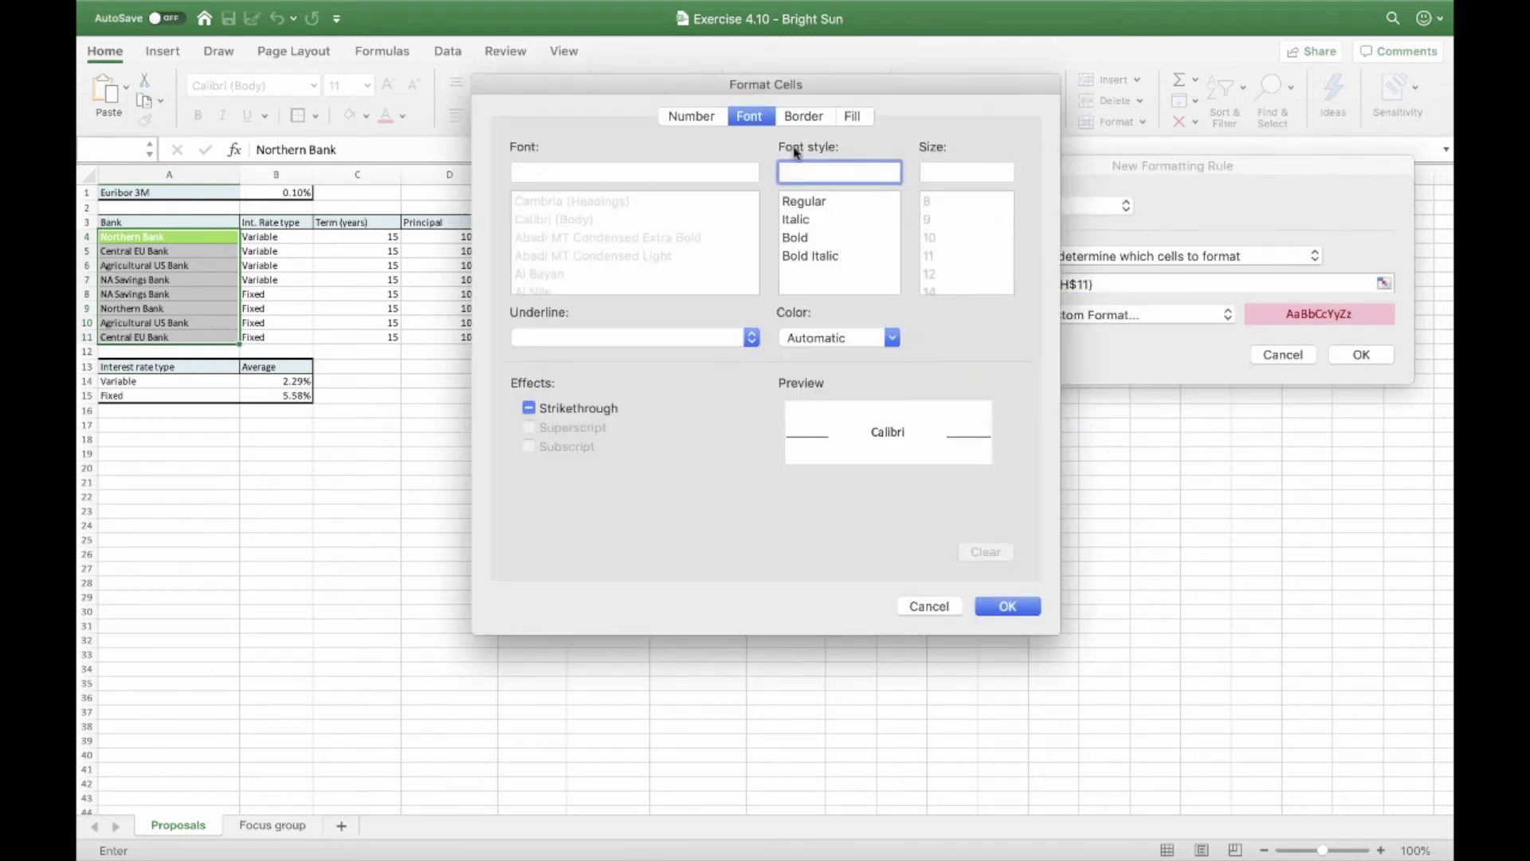
click(892, 338)
click(783, 369)
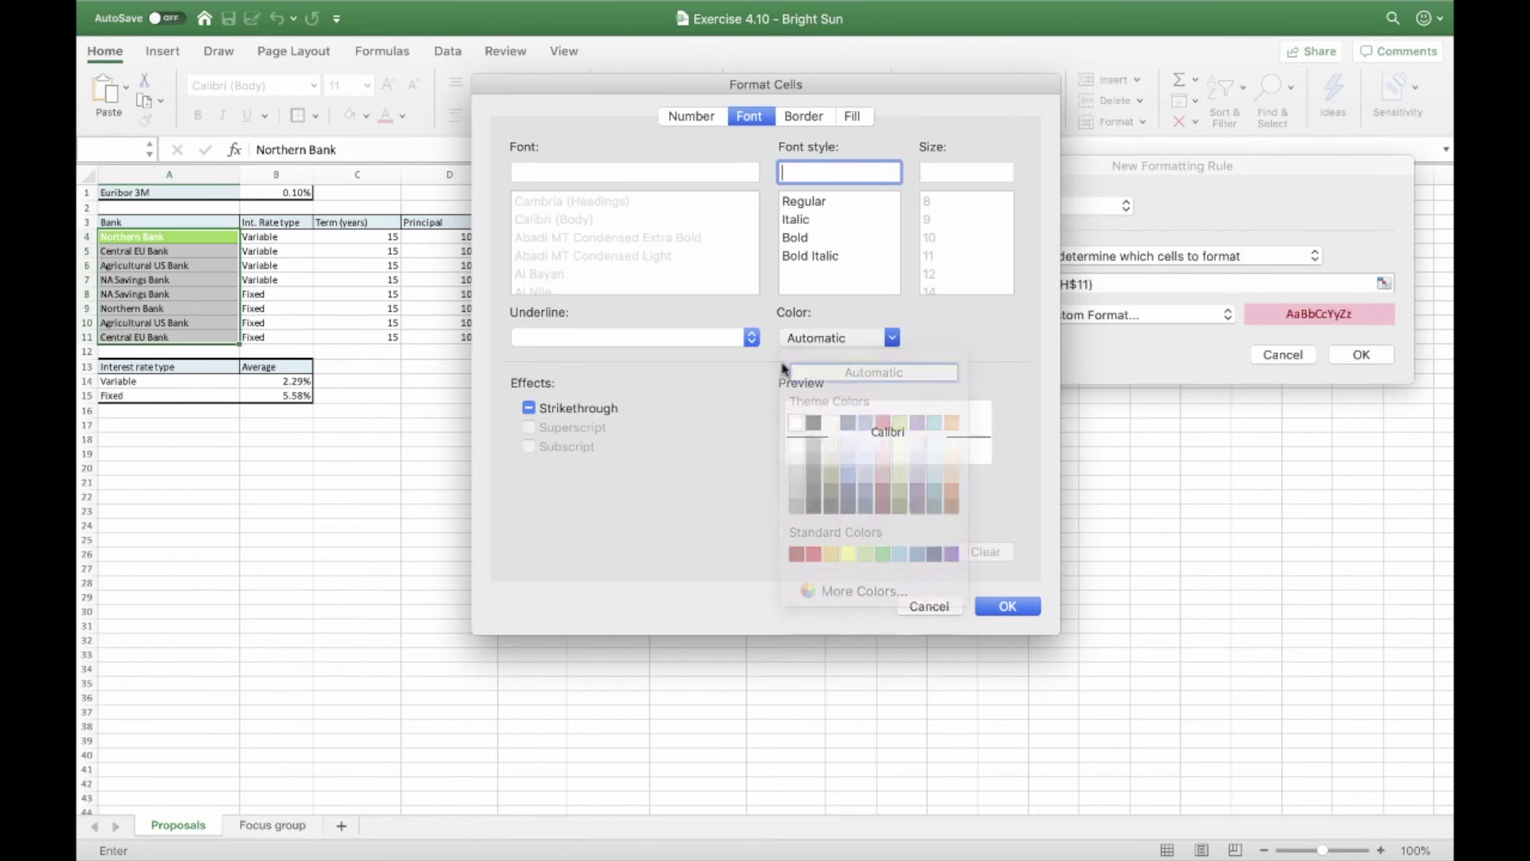
click(852, 115)
click(688, 191)
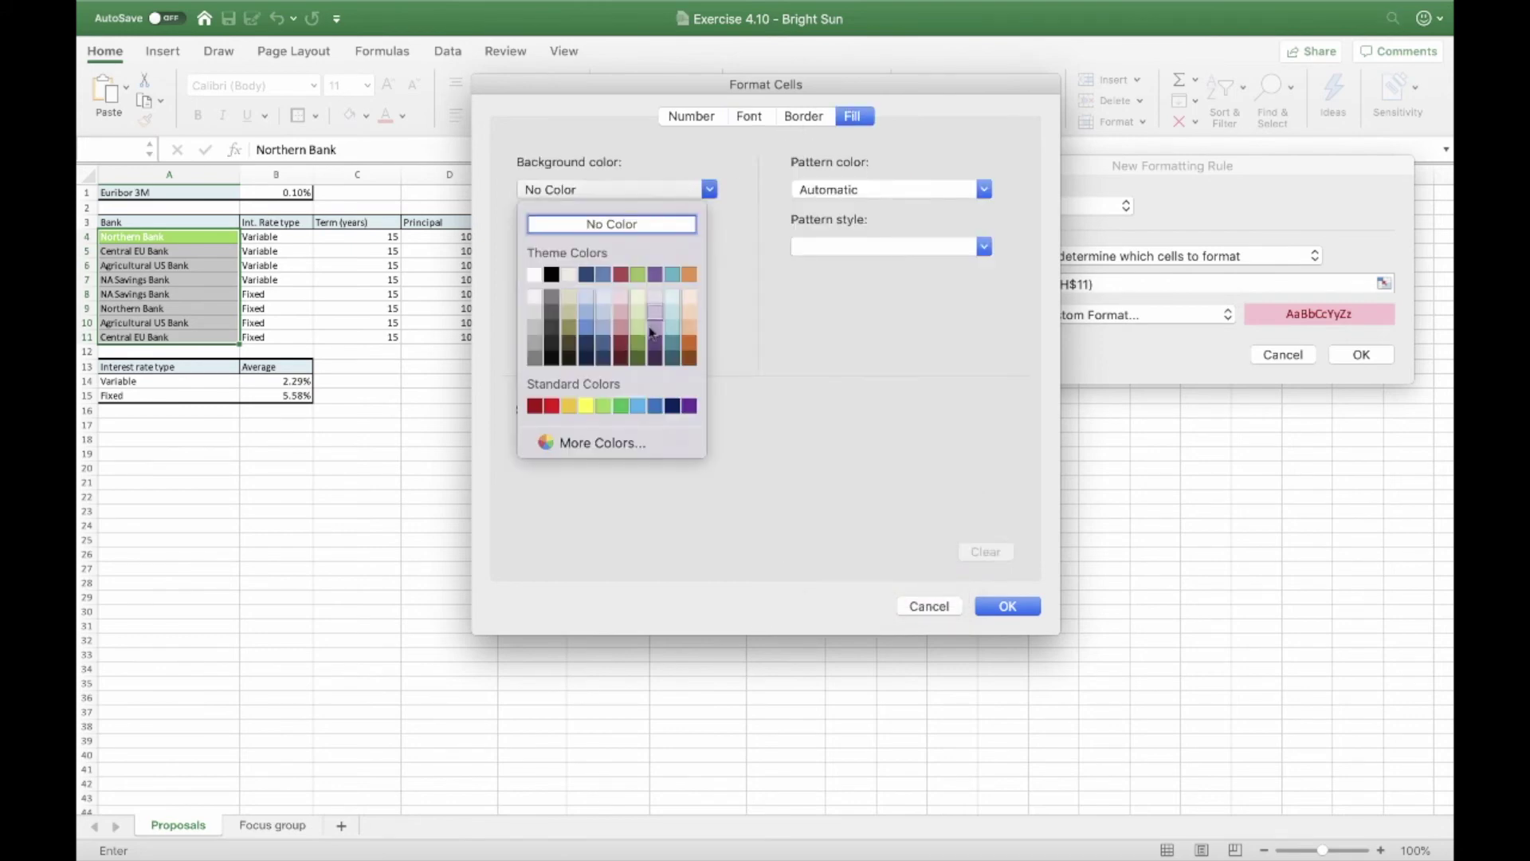
click(552, 406)
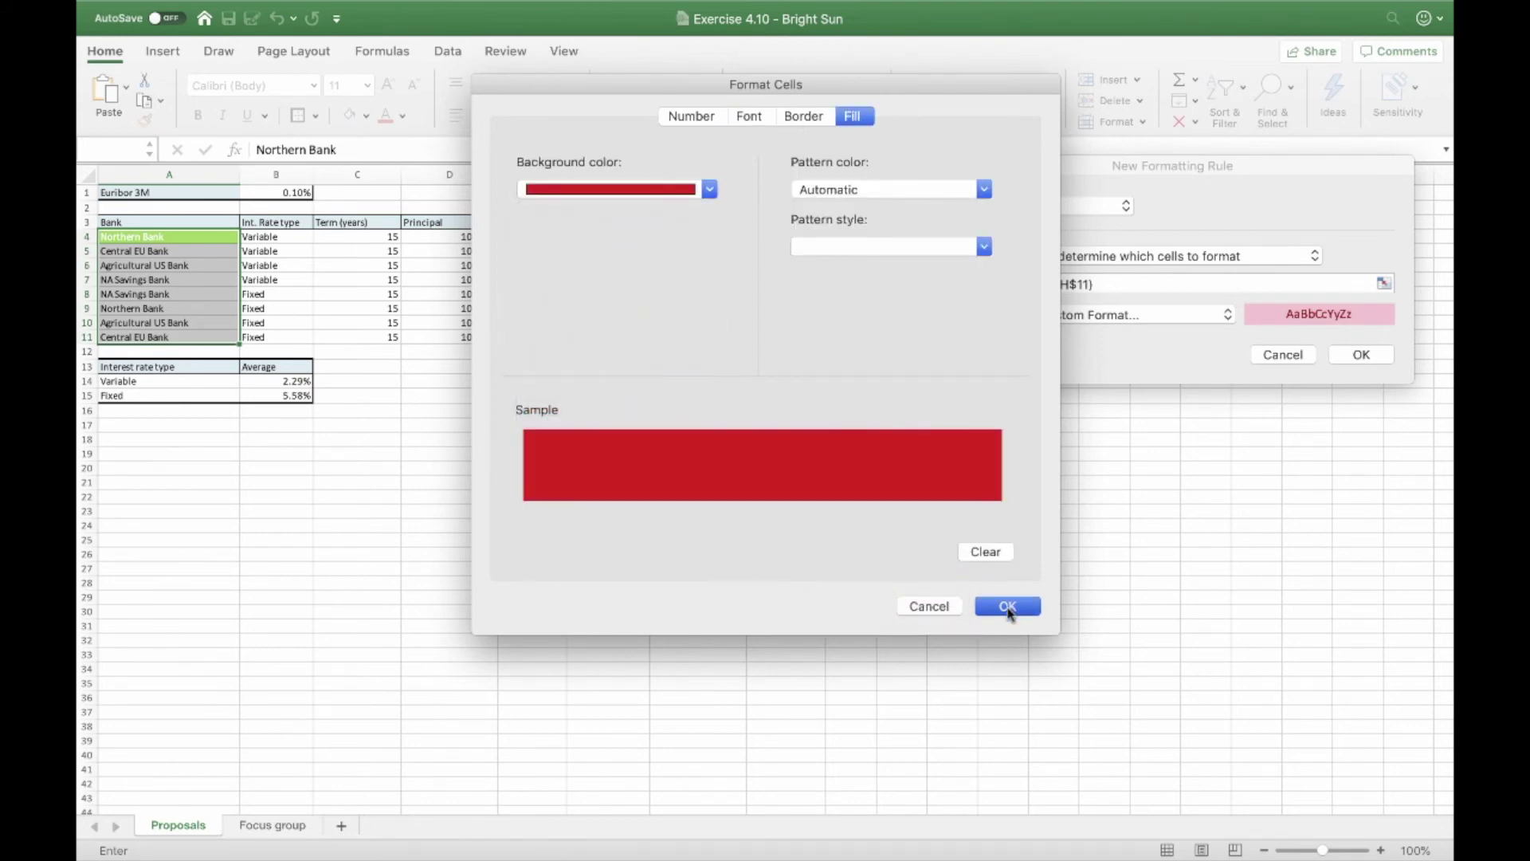
click(1008, 607)
key(Return)
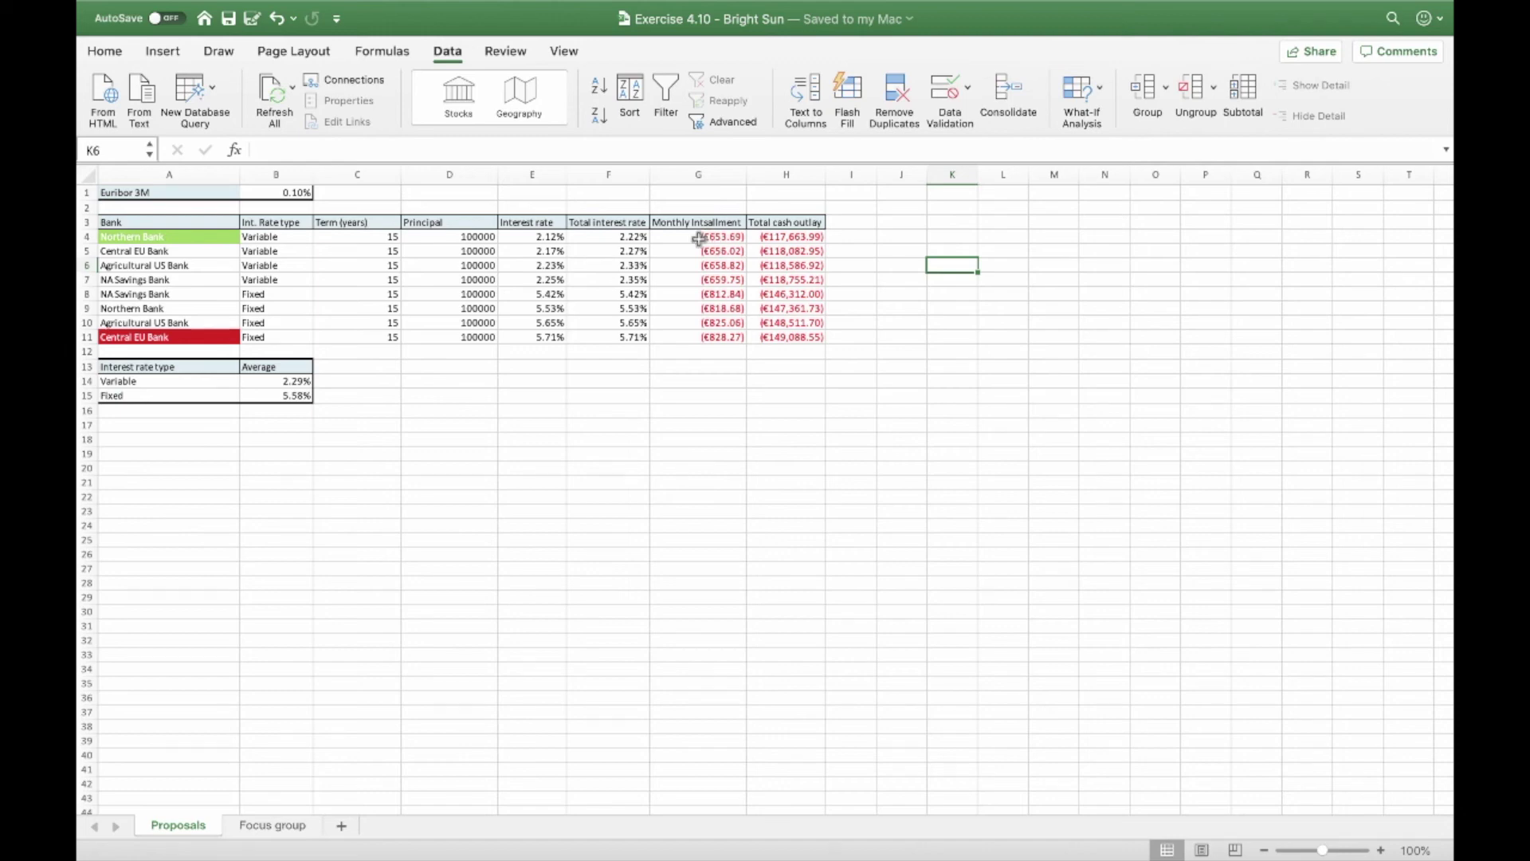
Step: Name the monthly installment cell G4 Northern_Bank_VAR
click(670, 237)
click(116, 148)
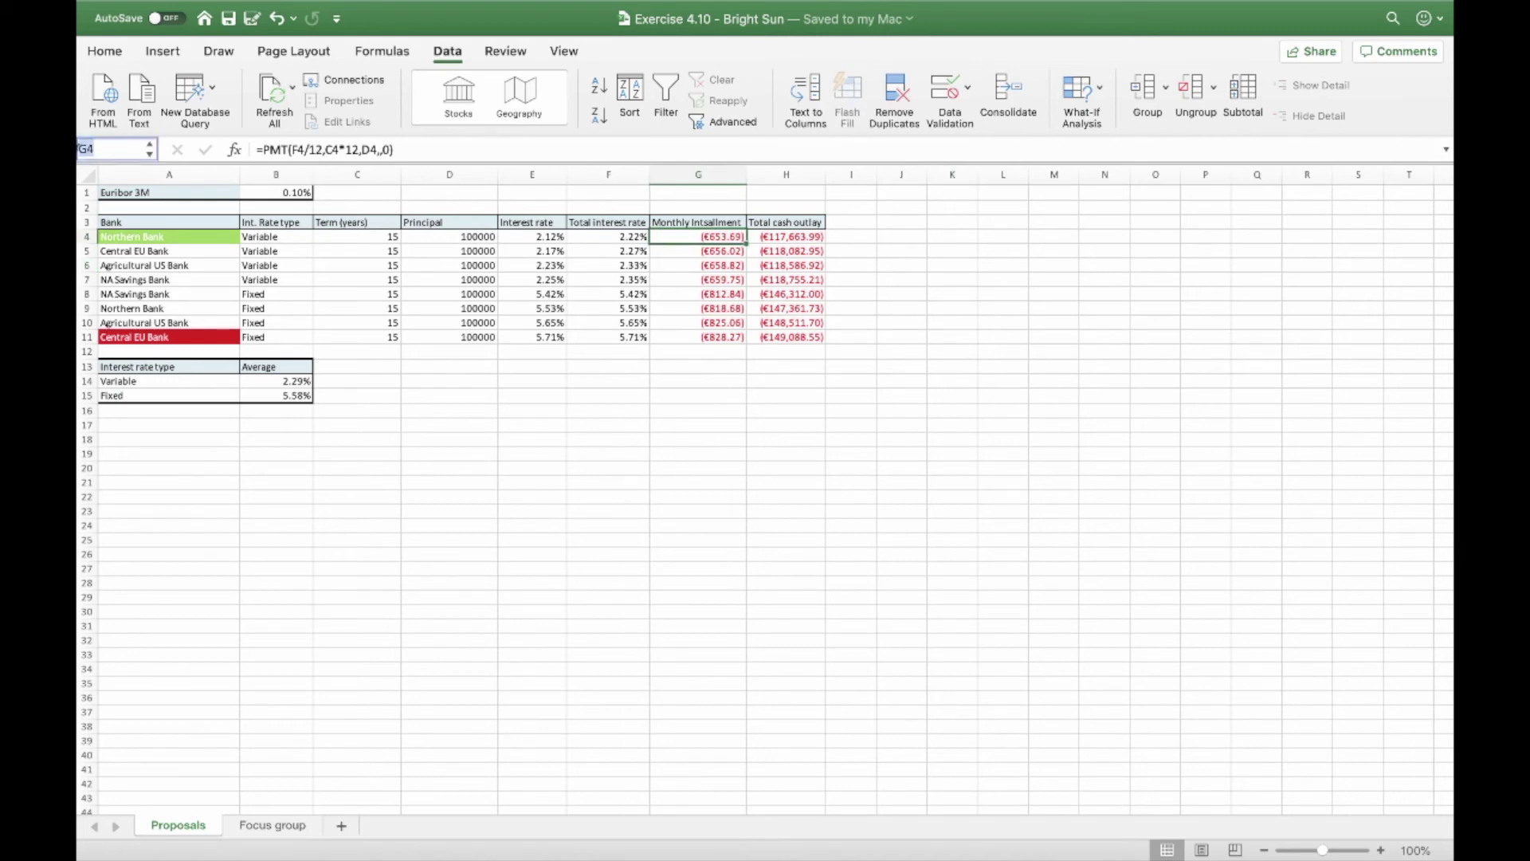
text(NA_Savings_F)
key(BackSpace)
key(BackSpace)
key(BackSpace)
key(BackSpace)
key(BackSpace)
key(BackSpace)
key(BackSpace)
key(BackSpace)
key(BackSpace)
key(BackSpace)
key(BackSpace)
key(BackSpace)
text(No)
text(rthern)
text(_Bank)
text(_VAR)
key(Return)
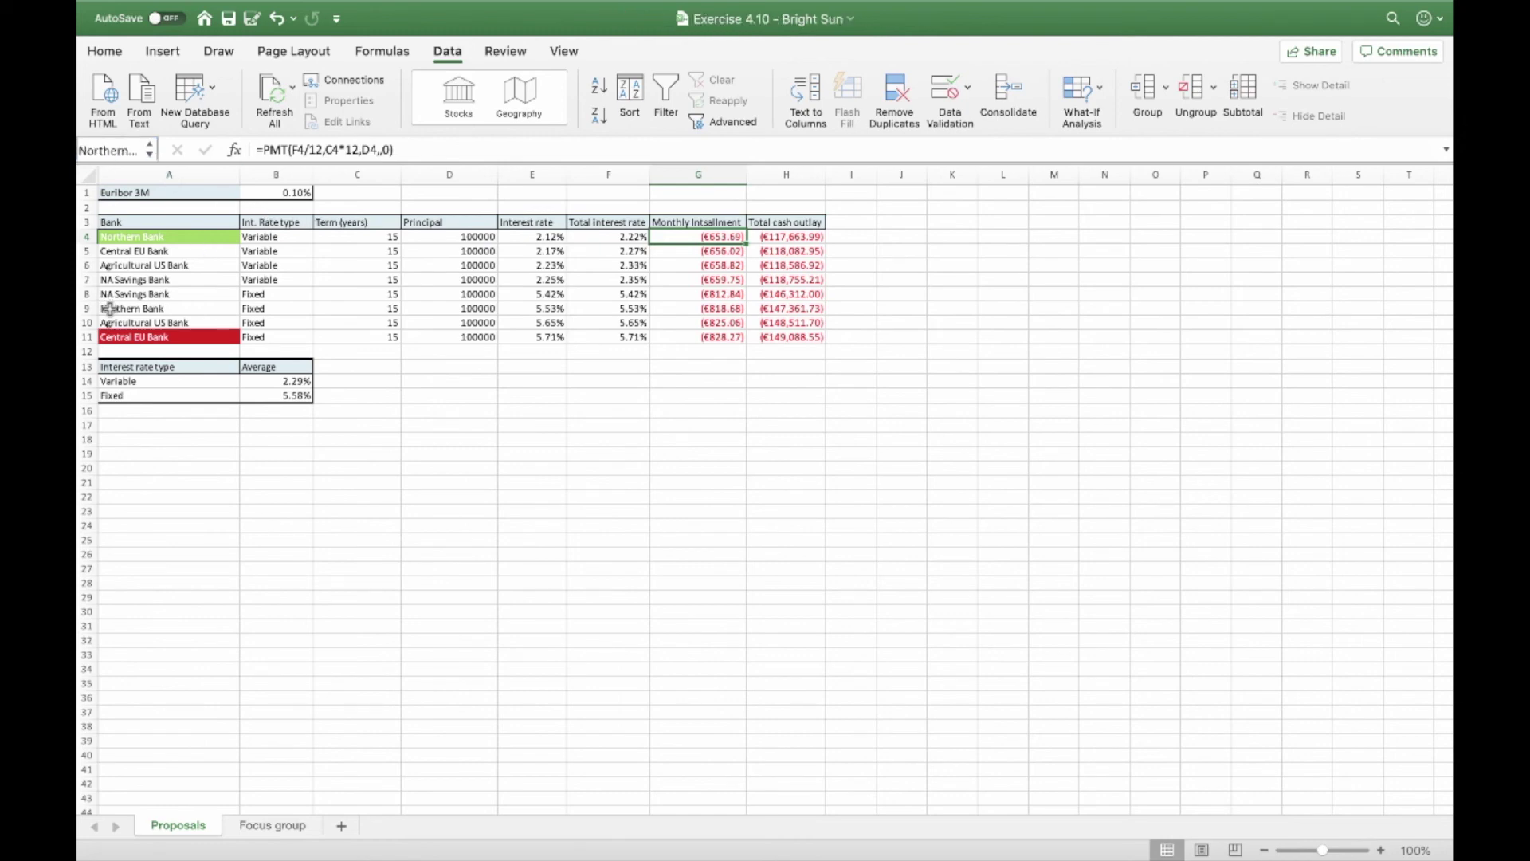
Step: Name the fixed-rate Northern Bank installment cell G9 Northern_Bank_FIX, reusing the name copied from G4 with its ending changed
click(87, 309)
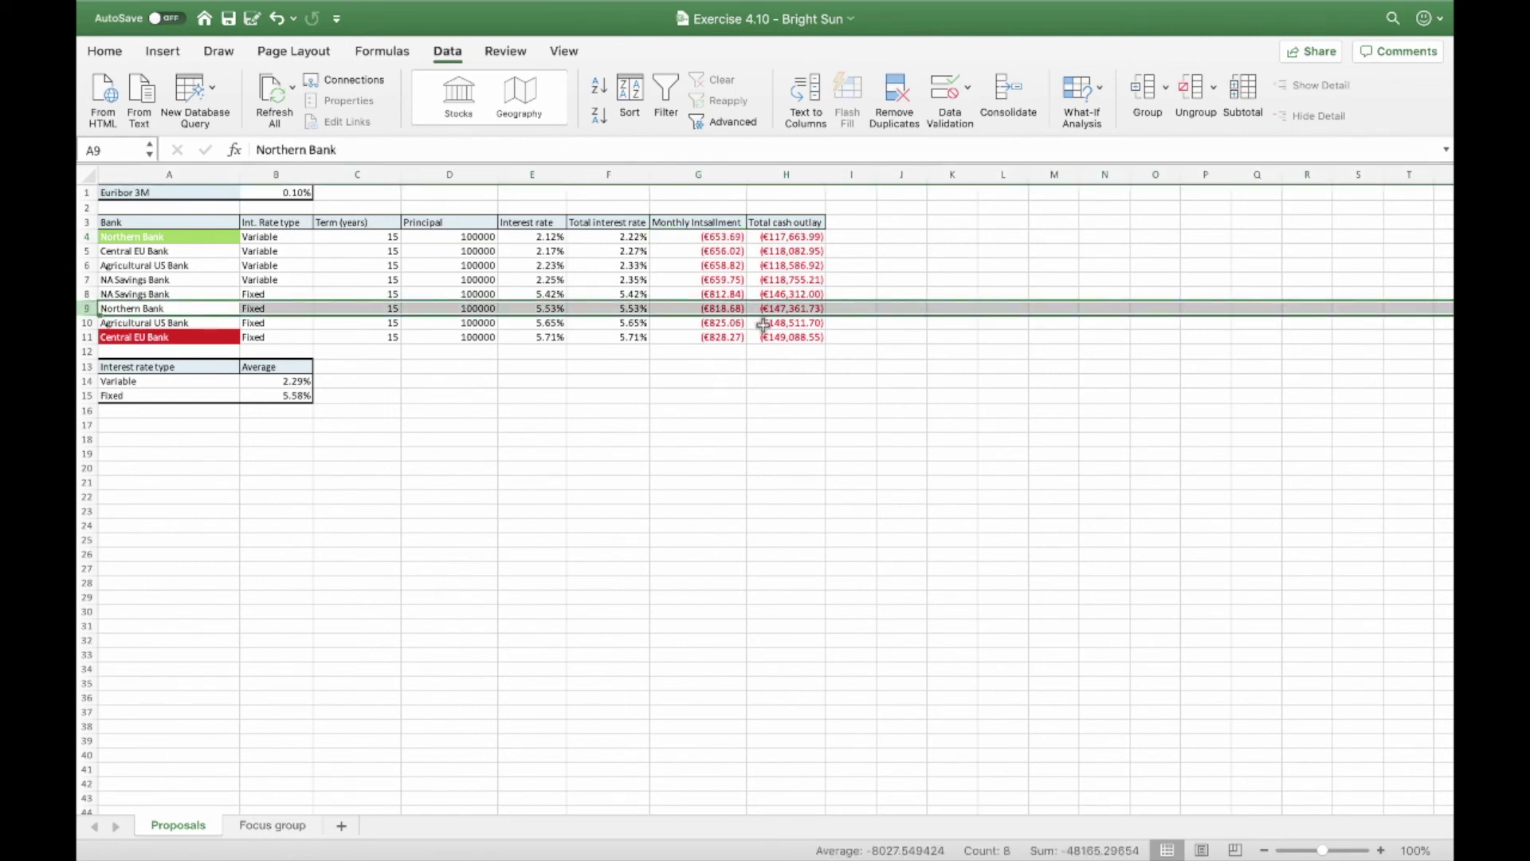
click(733, 310)
click(721, 238)
click(125, 148)
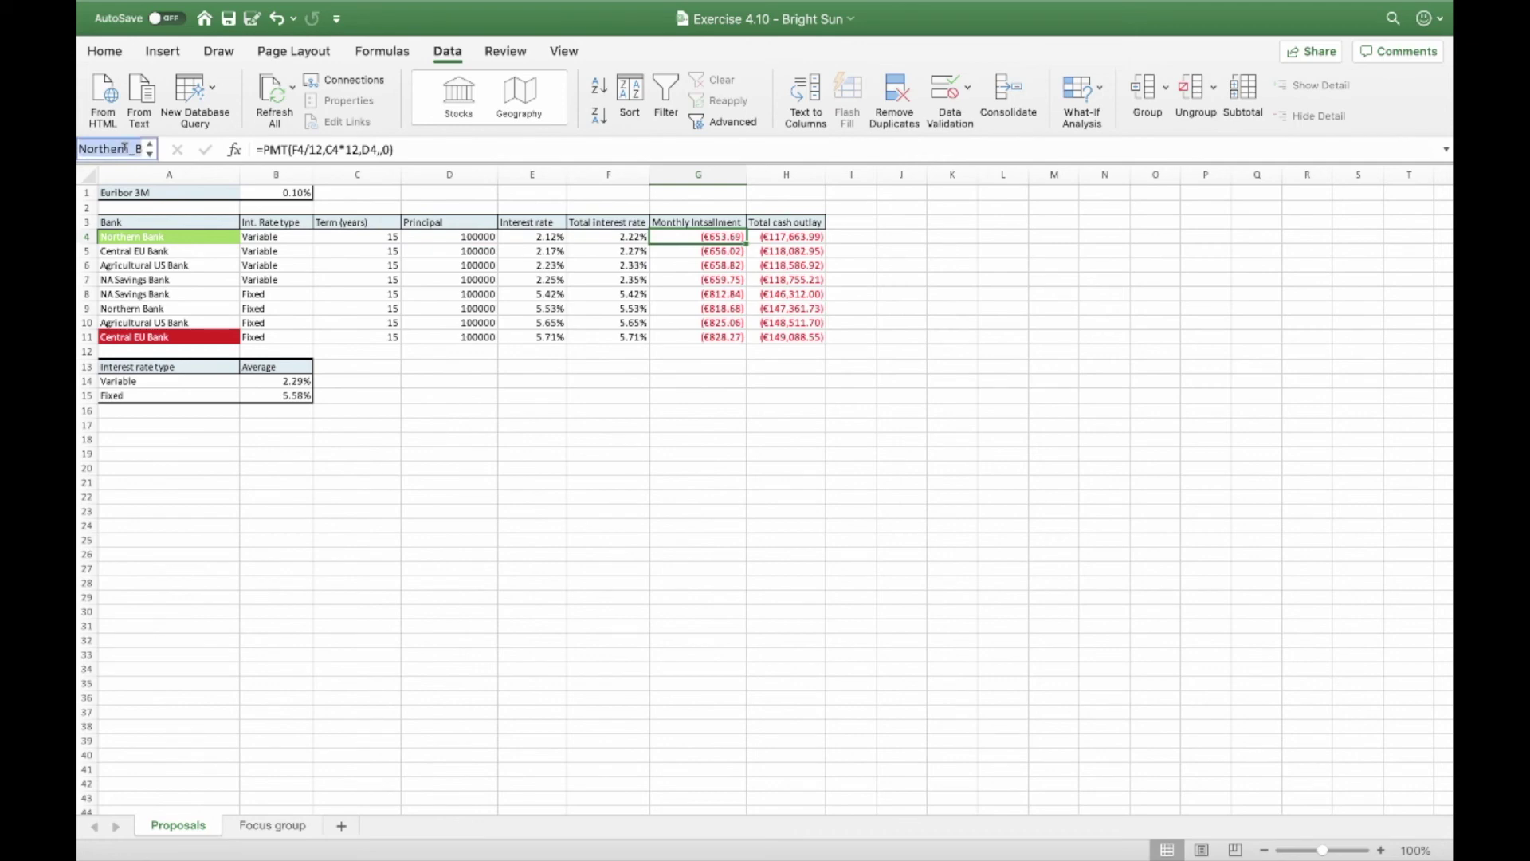
click(83, 308)
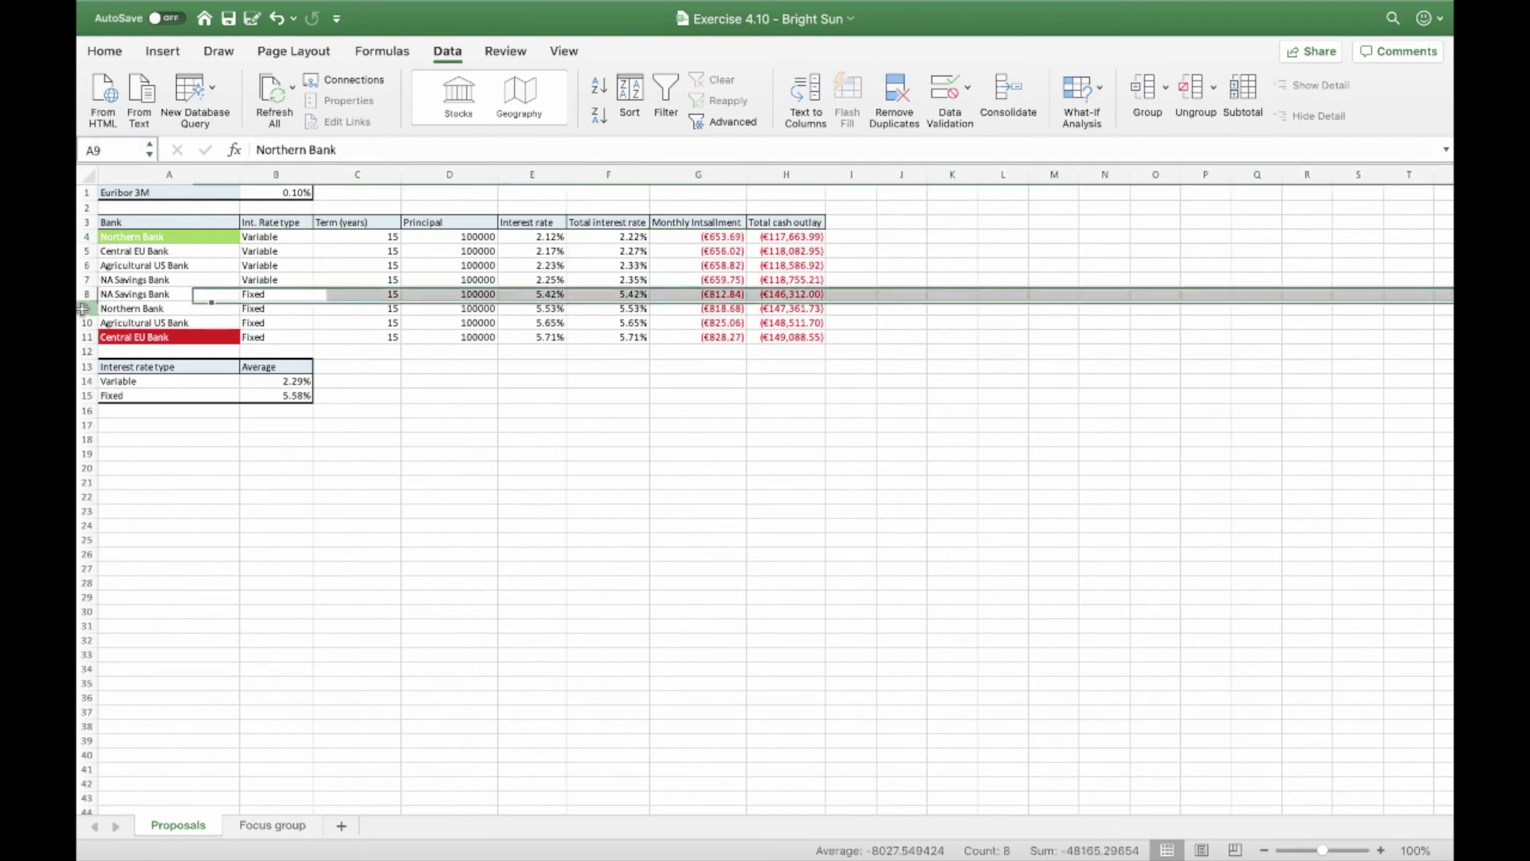
click(729, 310)
click(124, 143)
key(ctrl+v)
key(BackSpace)
key(BackSpace)
key(BackSpace)
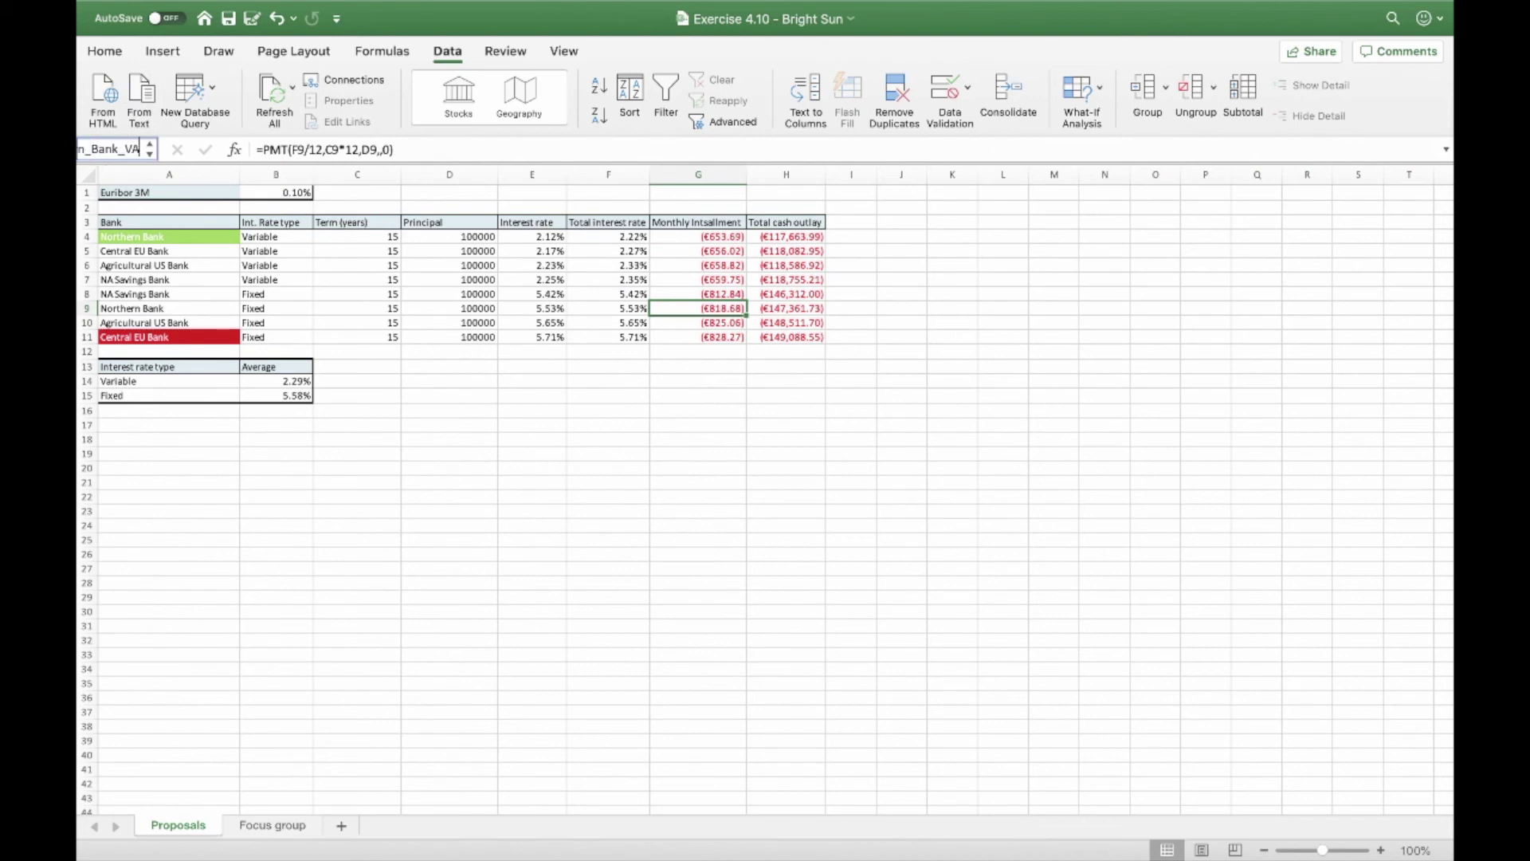
text(FIX)
key(Return)
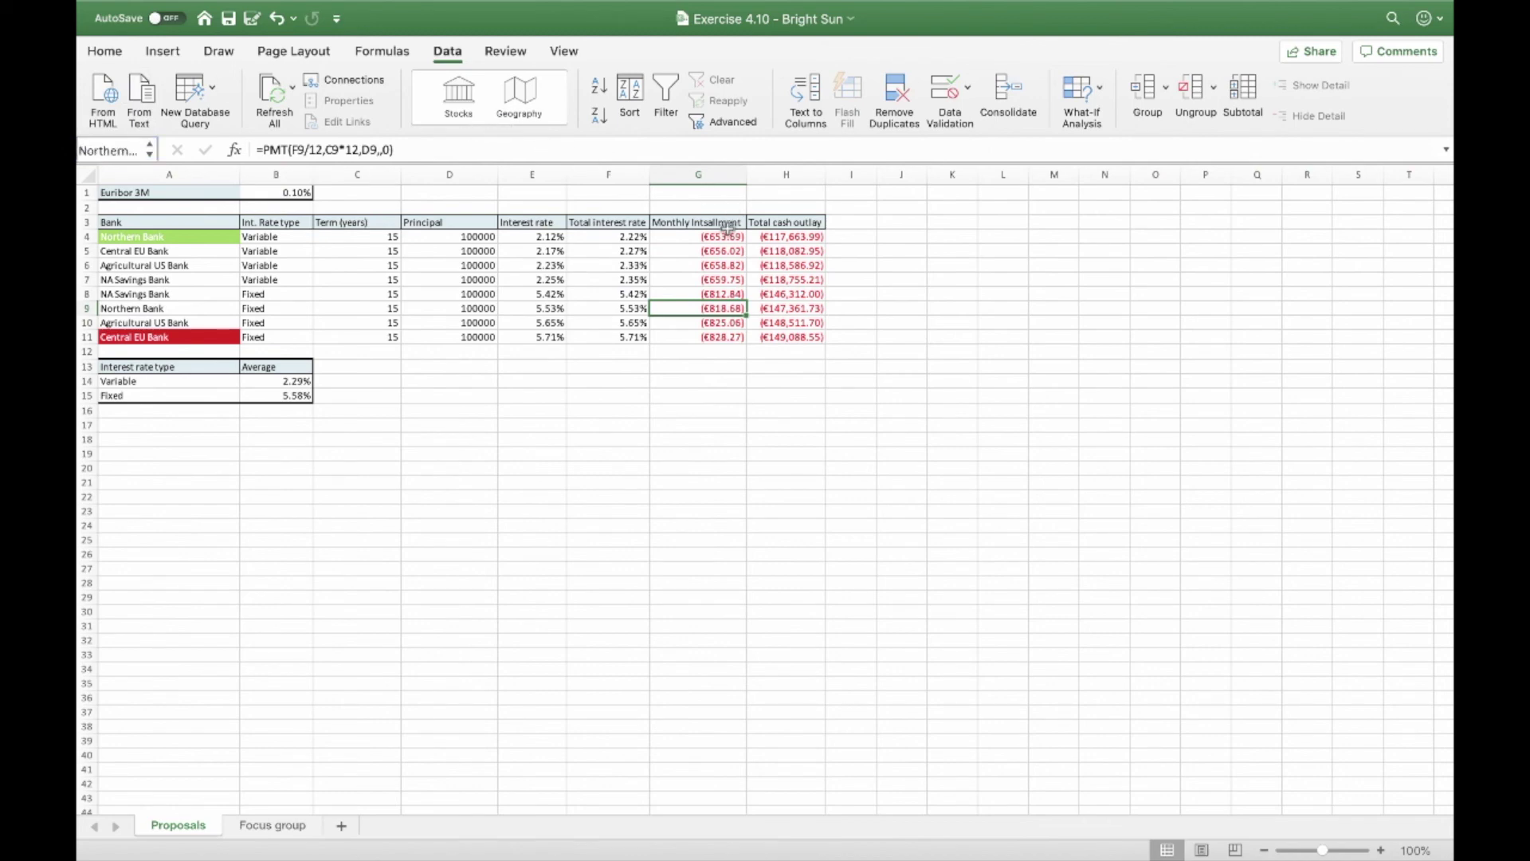
Step: Examine the names assigned to the monthly installment cells between G4 and G9
key(Up)
key(Up)
key(Up)
key(Up)
key(Up)
key(Down)
key(Down)
key(Down)
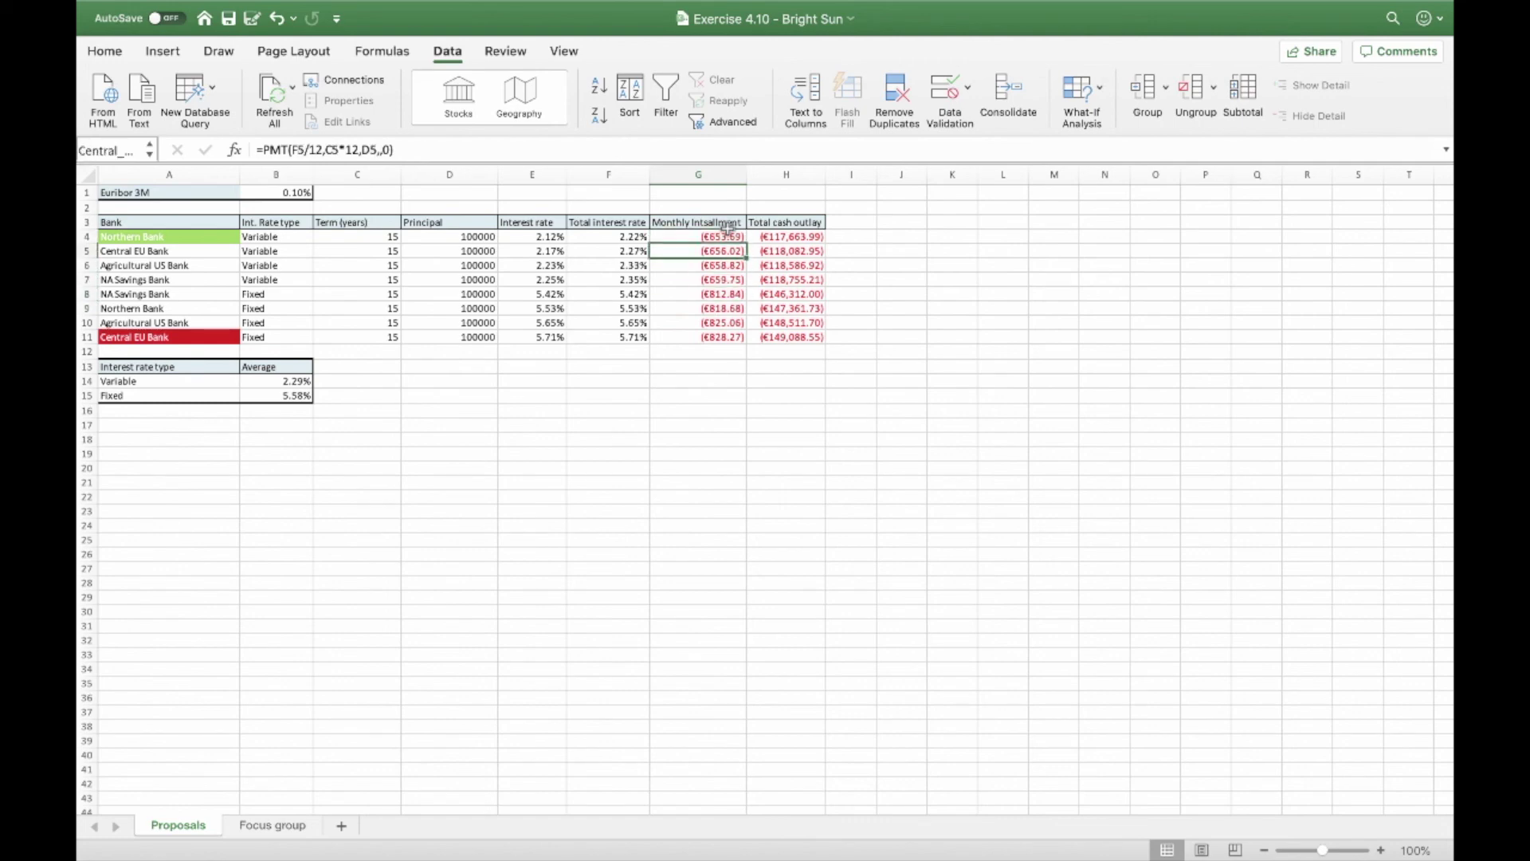
Step: Add a scenario named Small increase that sets the Euribor 3M rate in cell B1 to 0.01
click(901, 336)
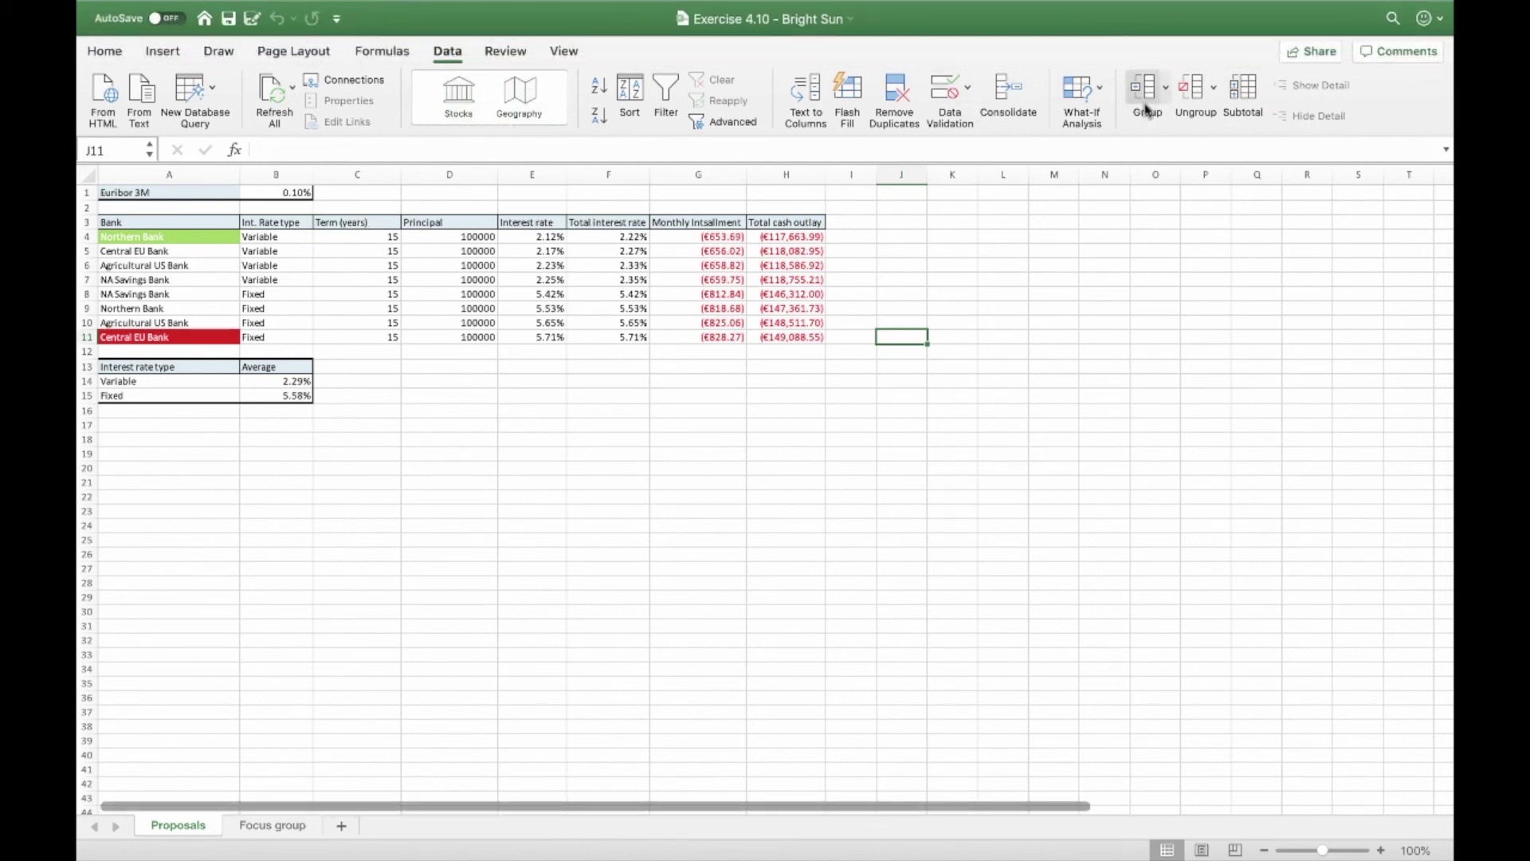
click(1104, 97)
click(1112, 117)
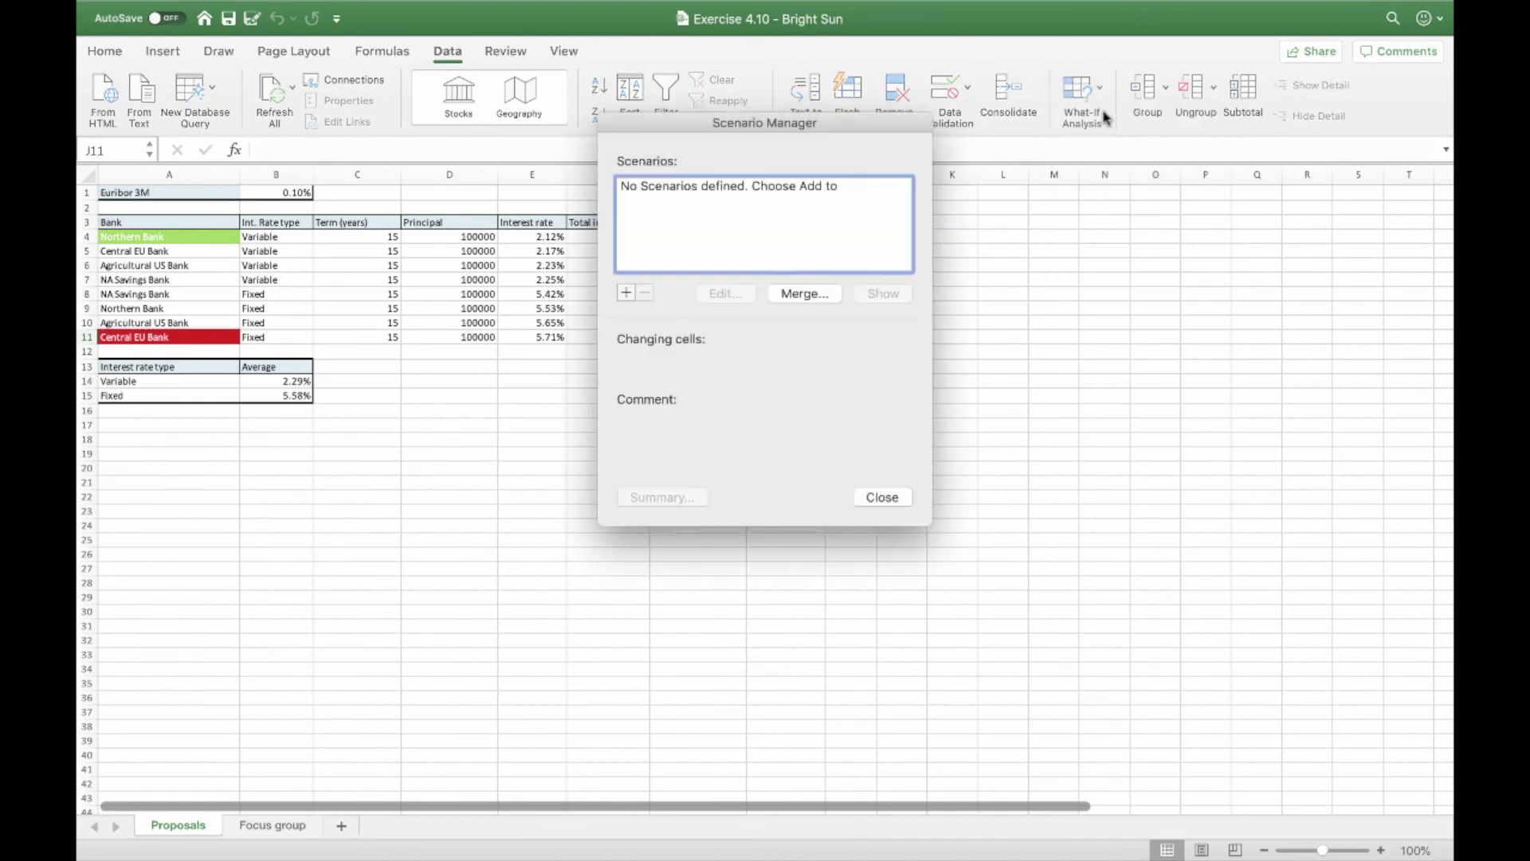
click(626, 294)
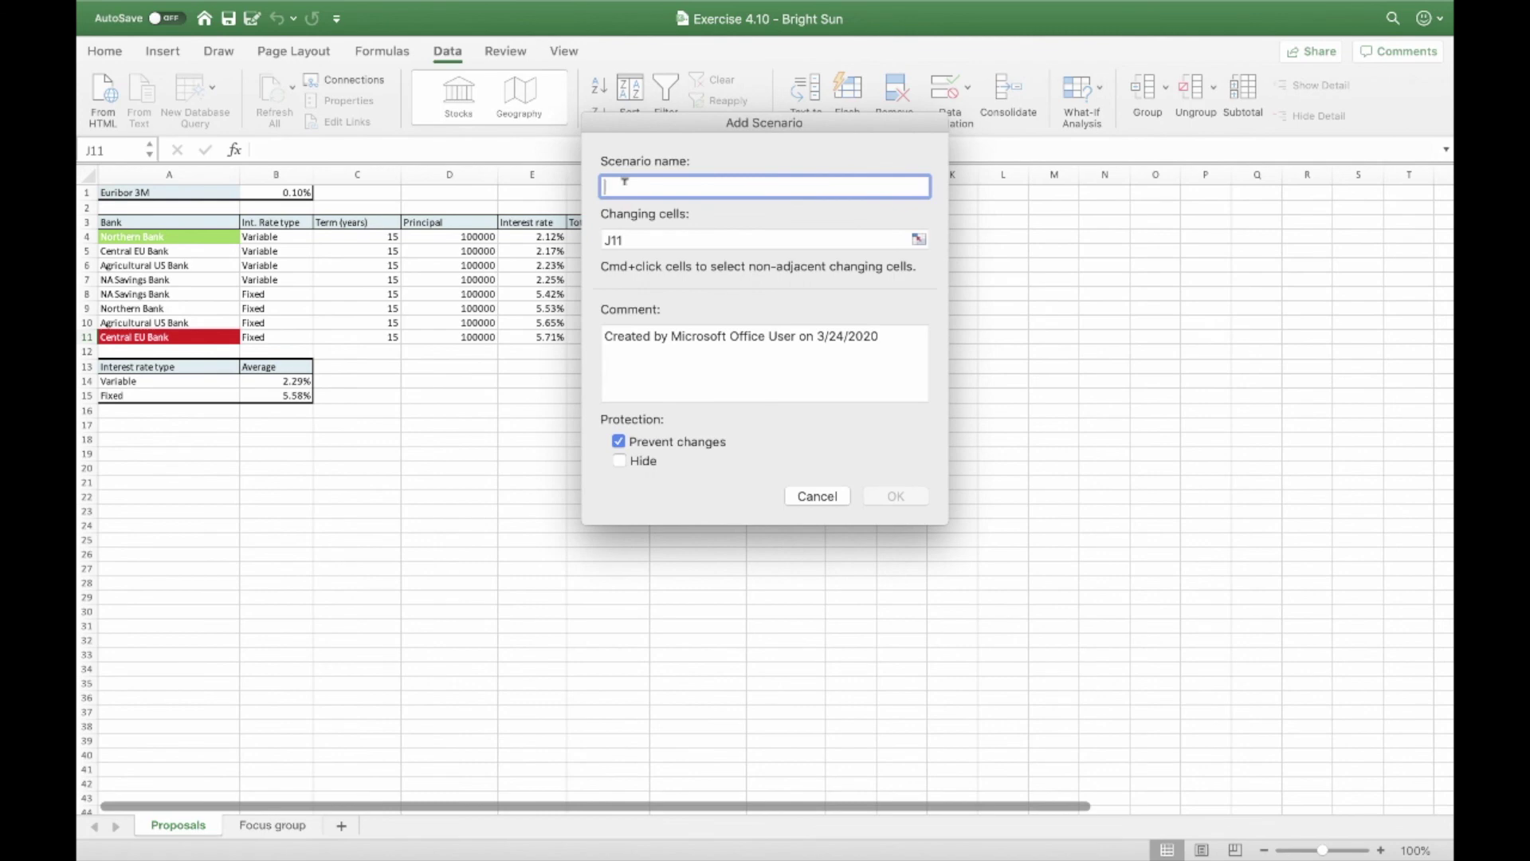
text(Small increase)
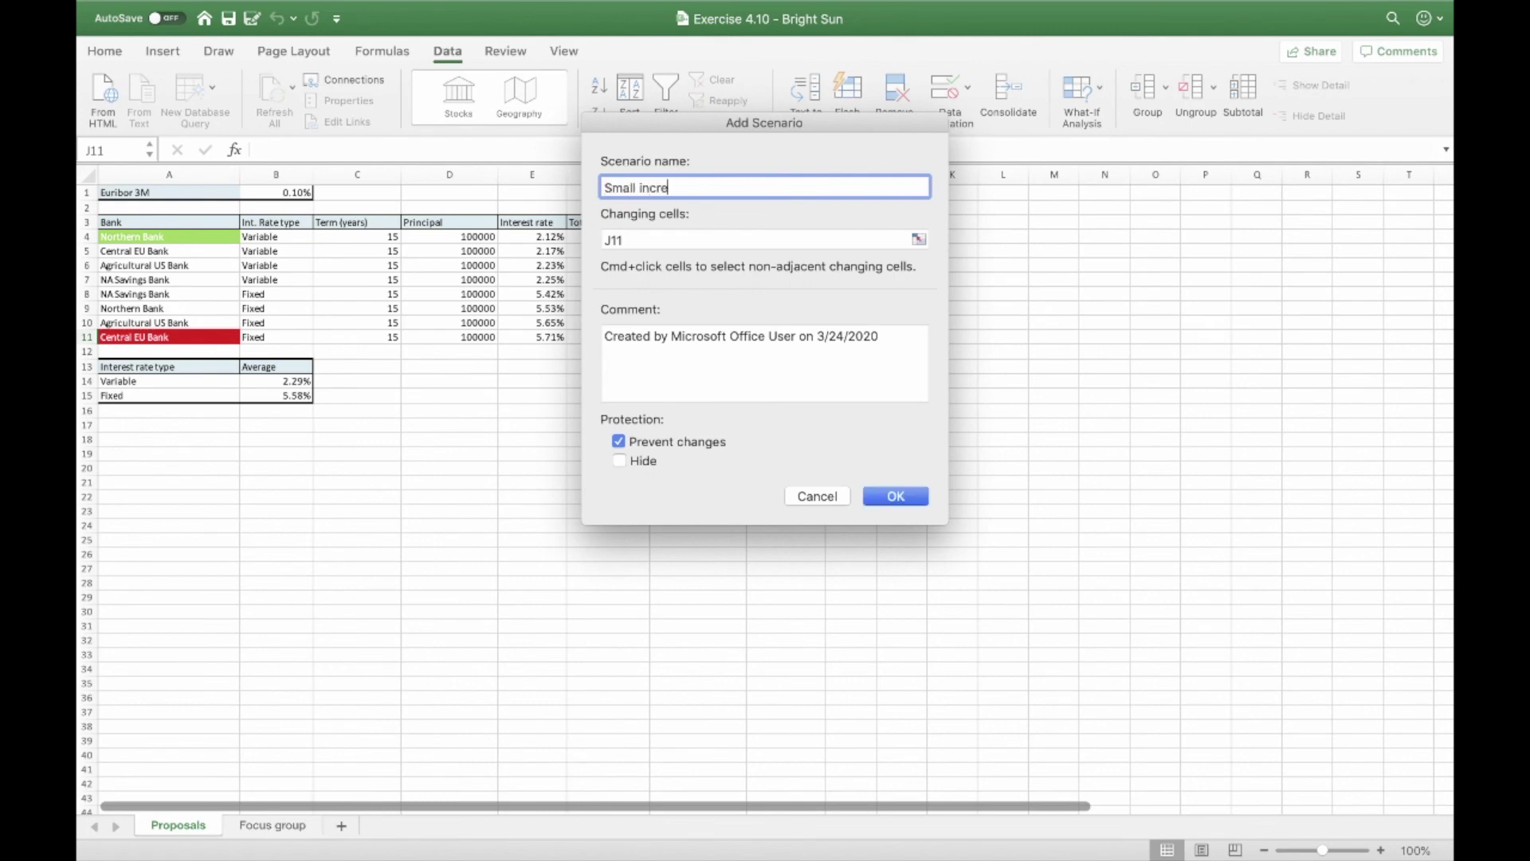
click(919, 239)
click(277, 193)
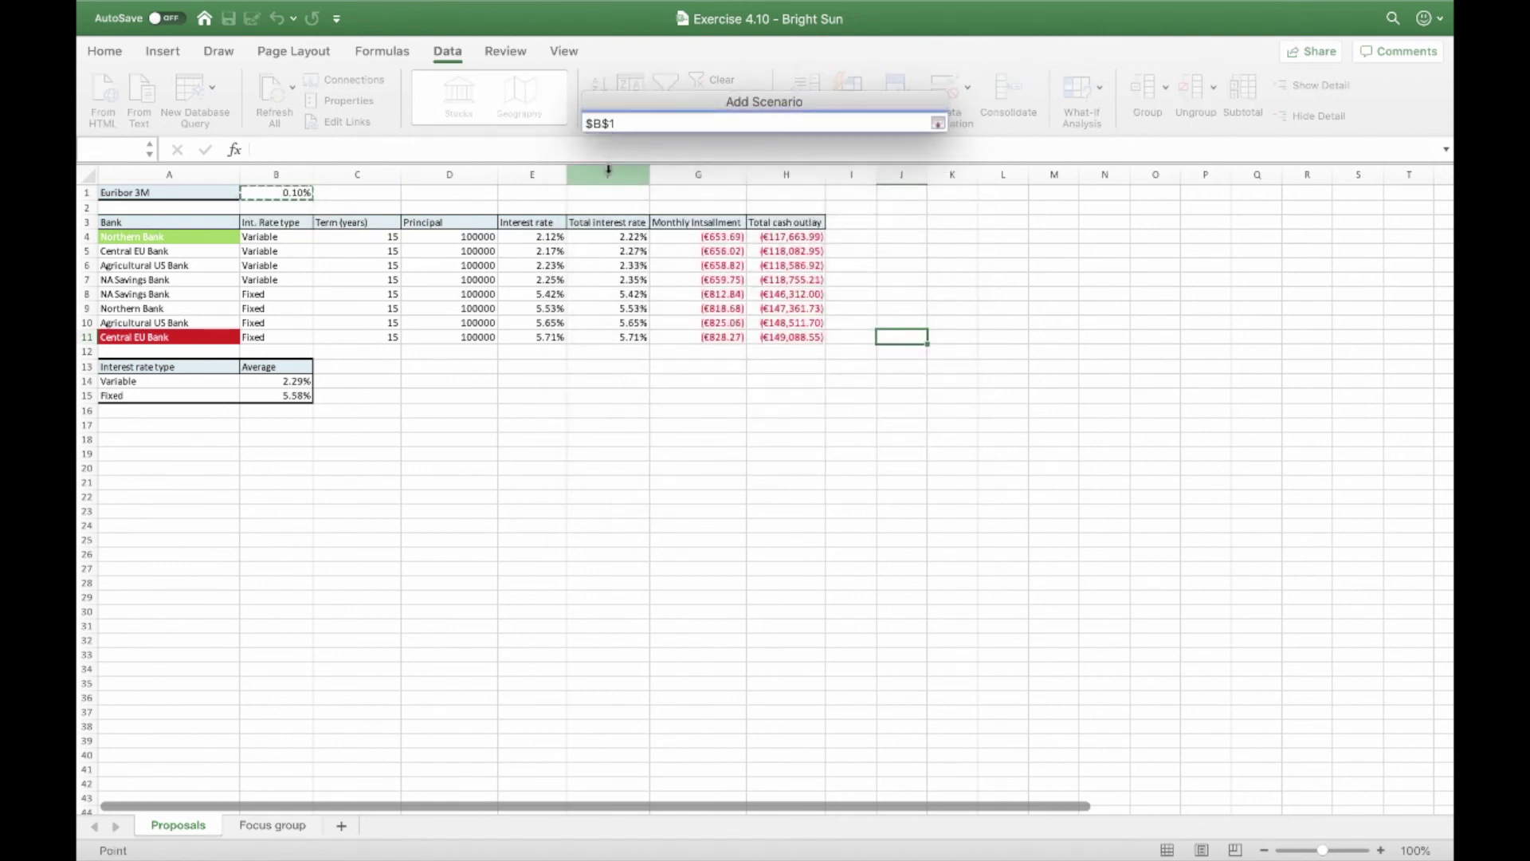
key(Return)
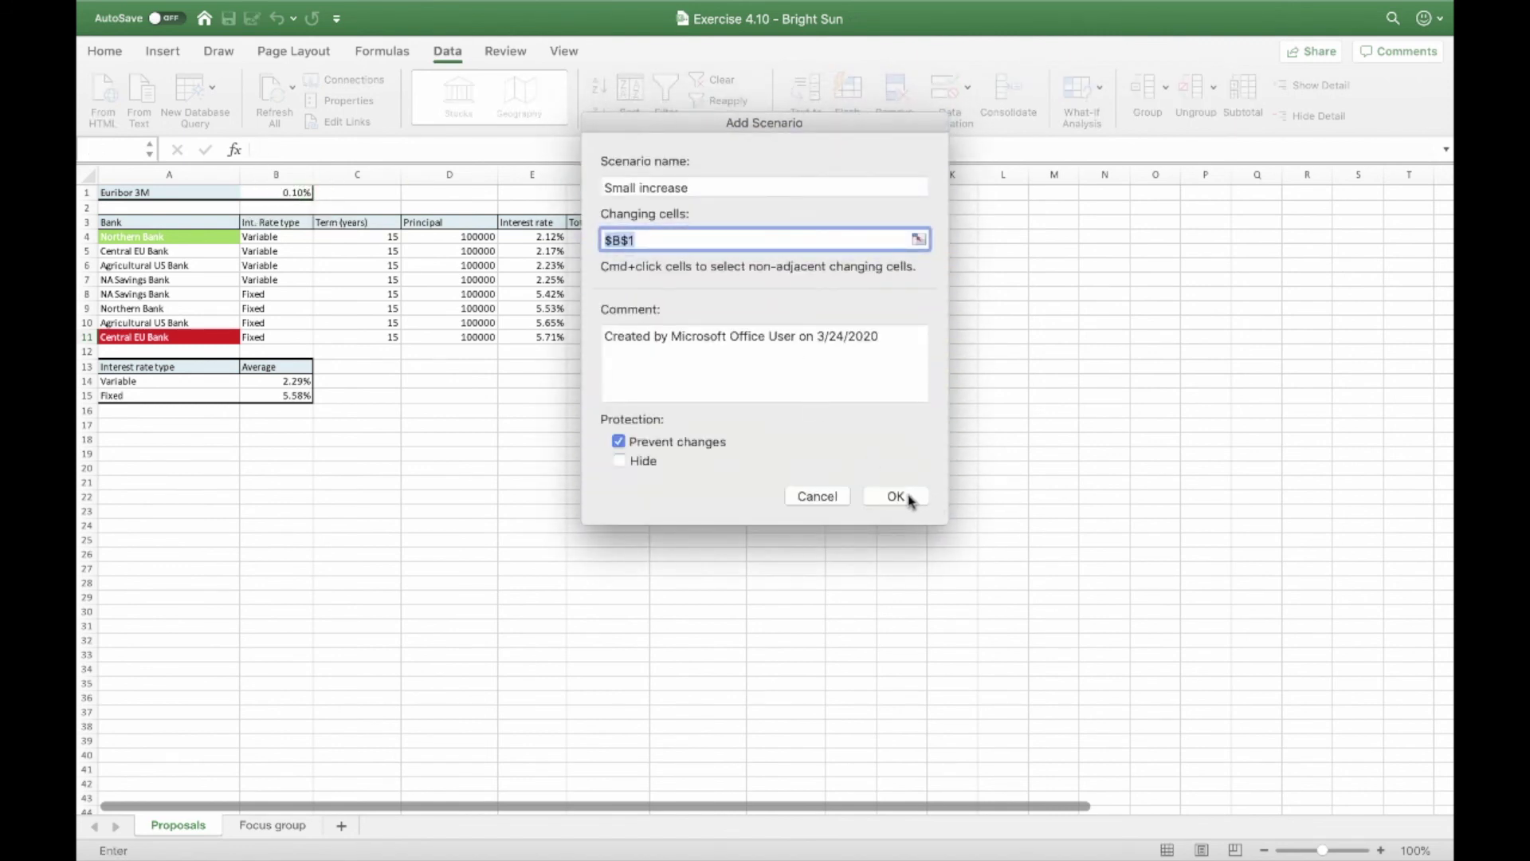
click(908, 496)
key(BackSpace)
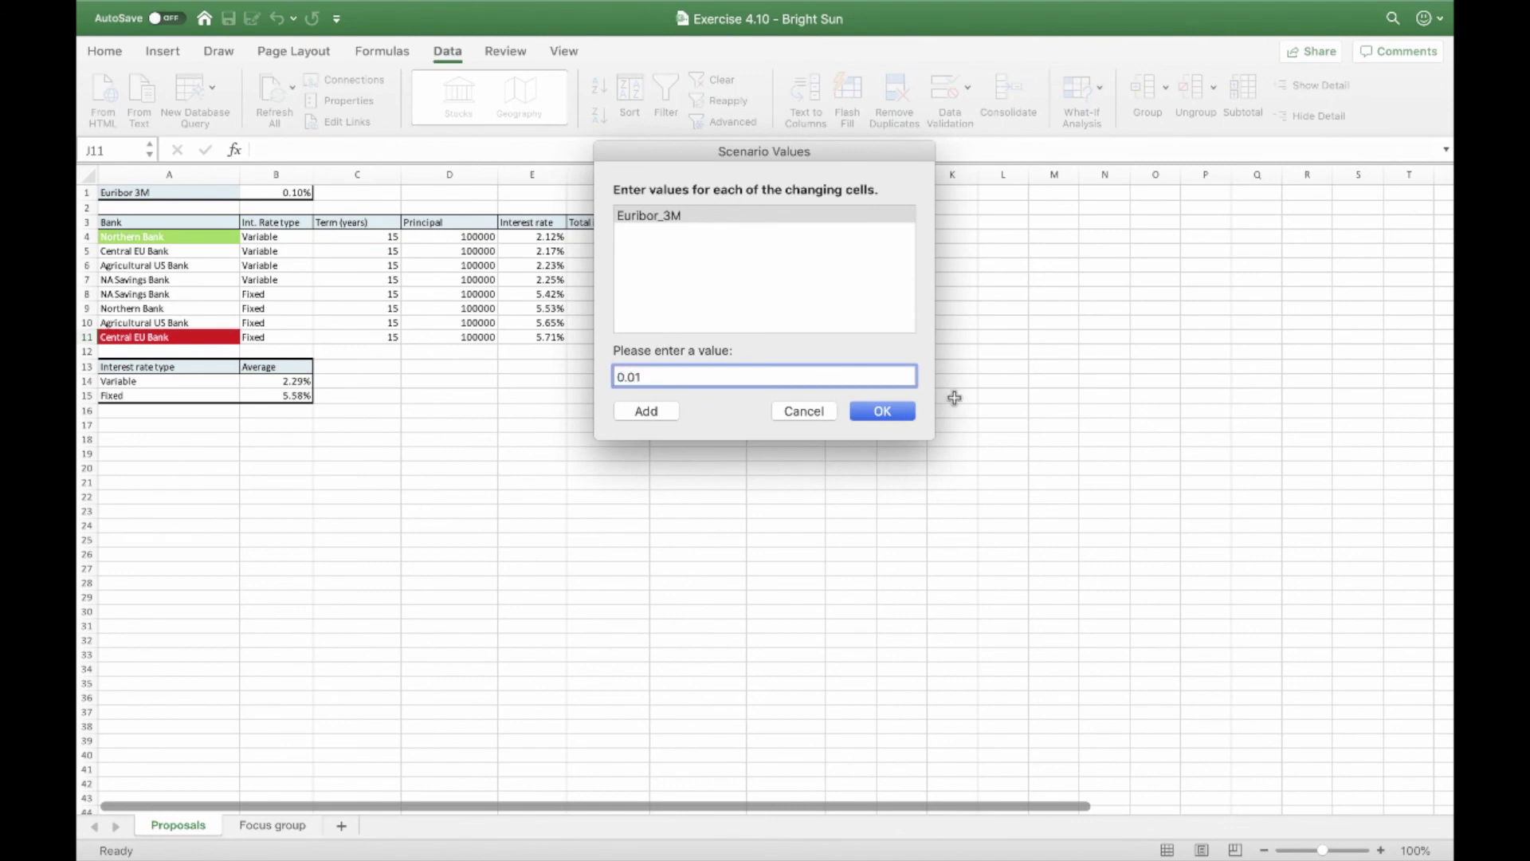
click(883, 412)
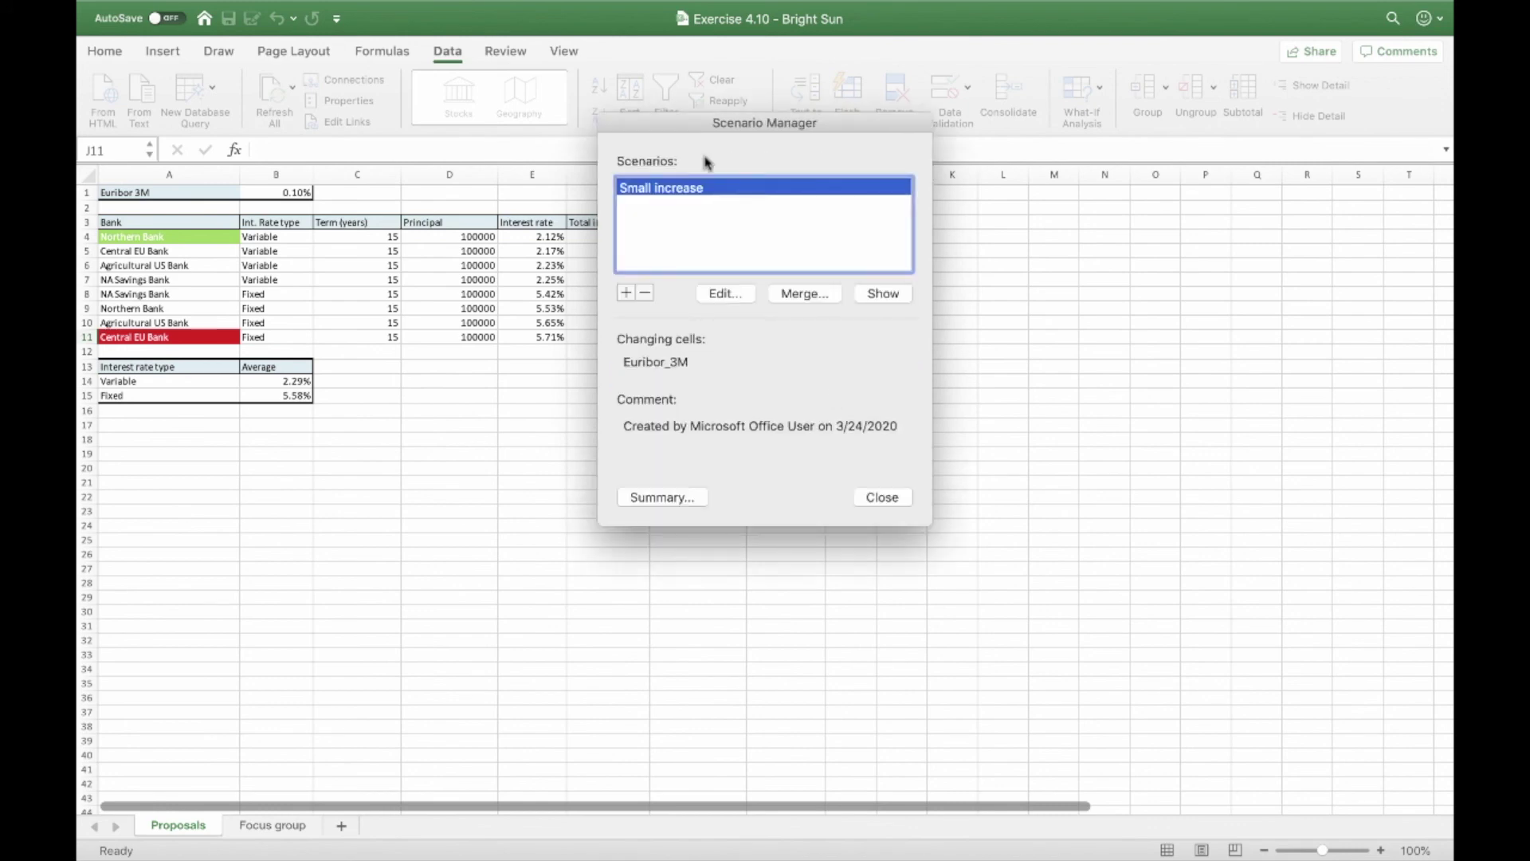
Step: Add a second scenario named Significant increase that sets the Euribor 3M rate in B1 to 0.02
click(625, 294)
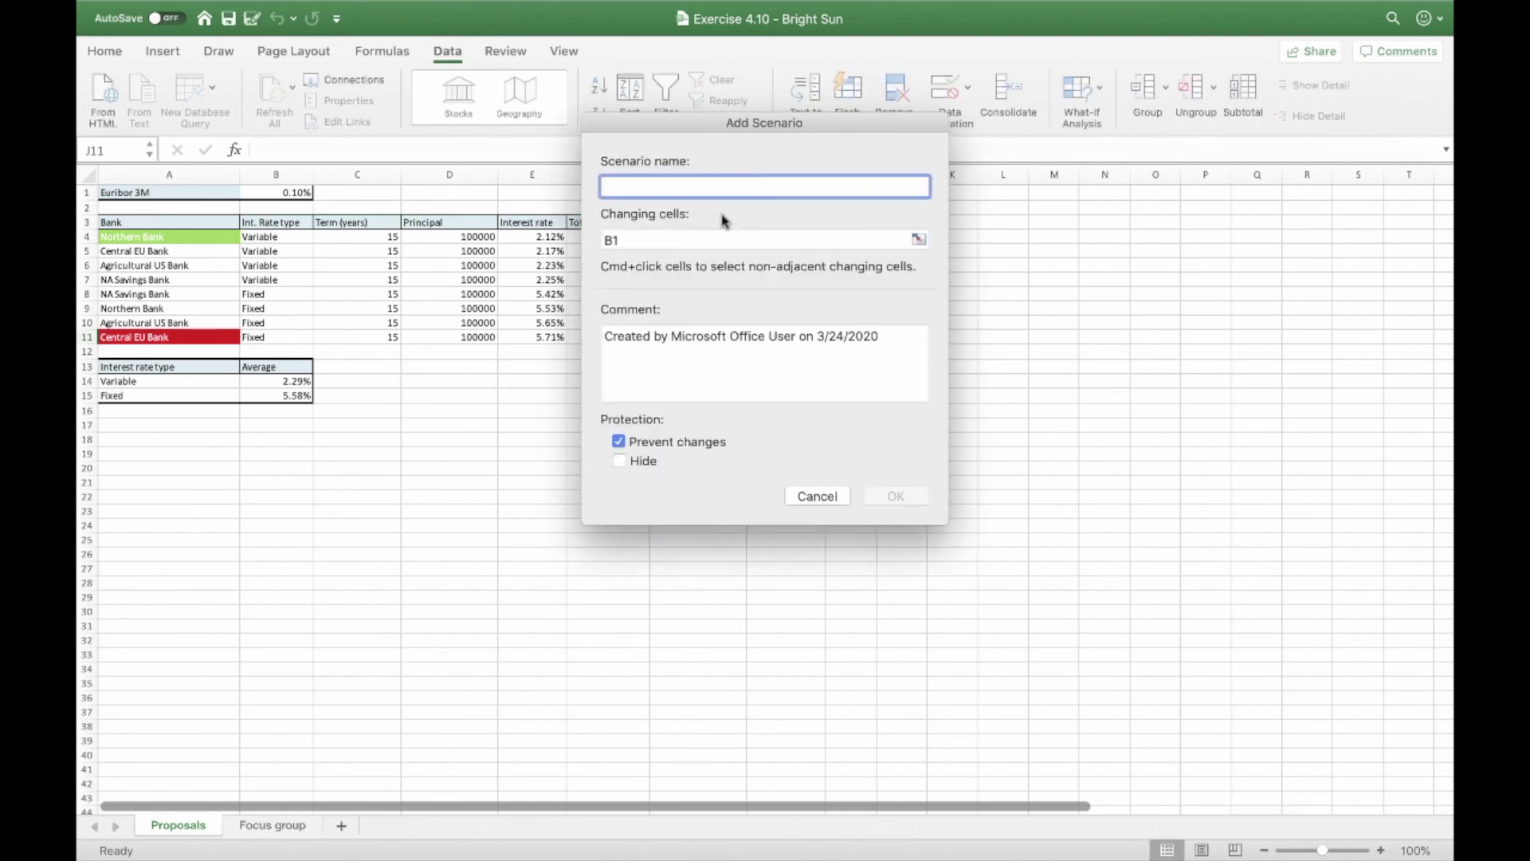
text(Signif)
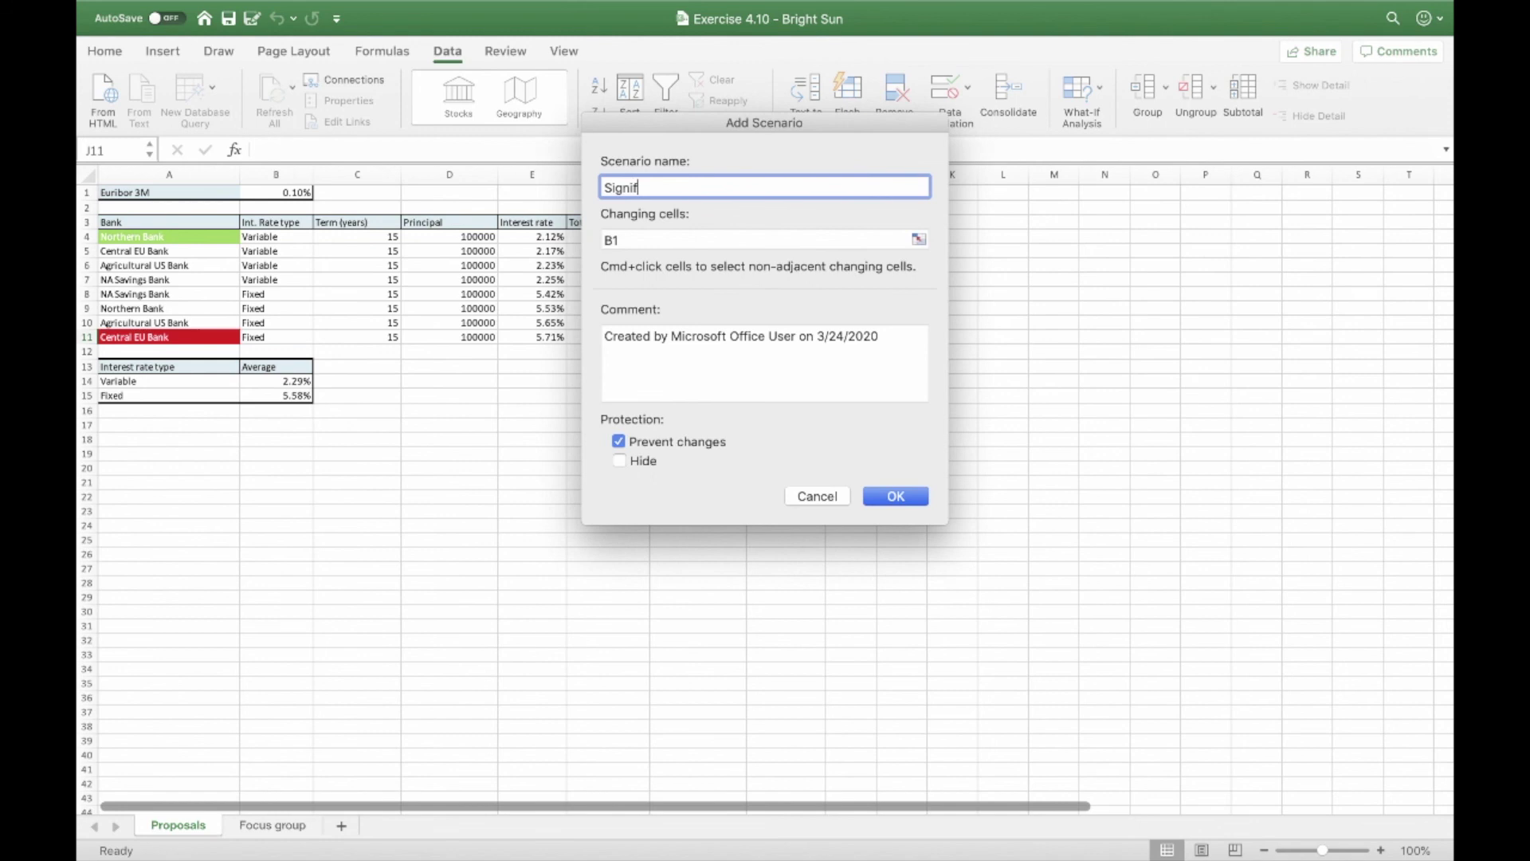
text(icant increase)
click(892, 498)
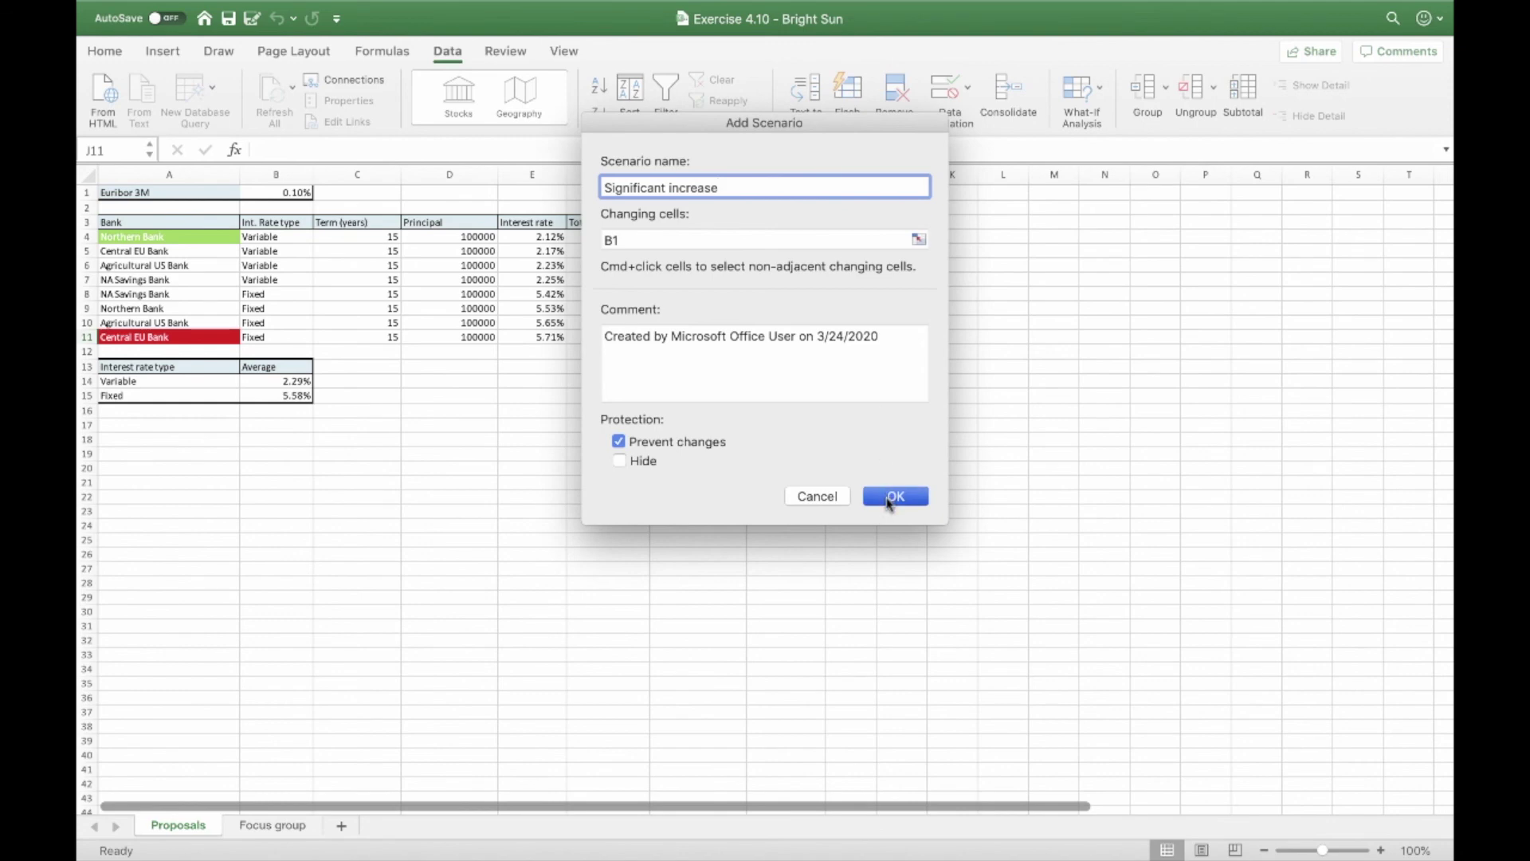
click(658, 367)
key(BackSpace)
key(BackSpace)
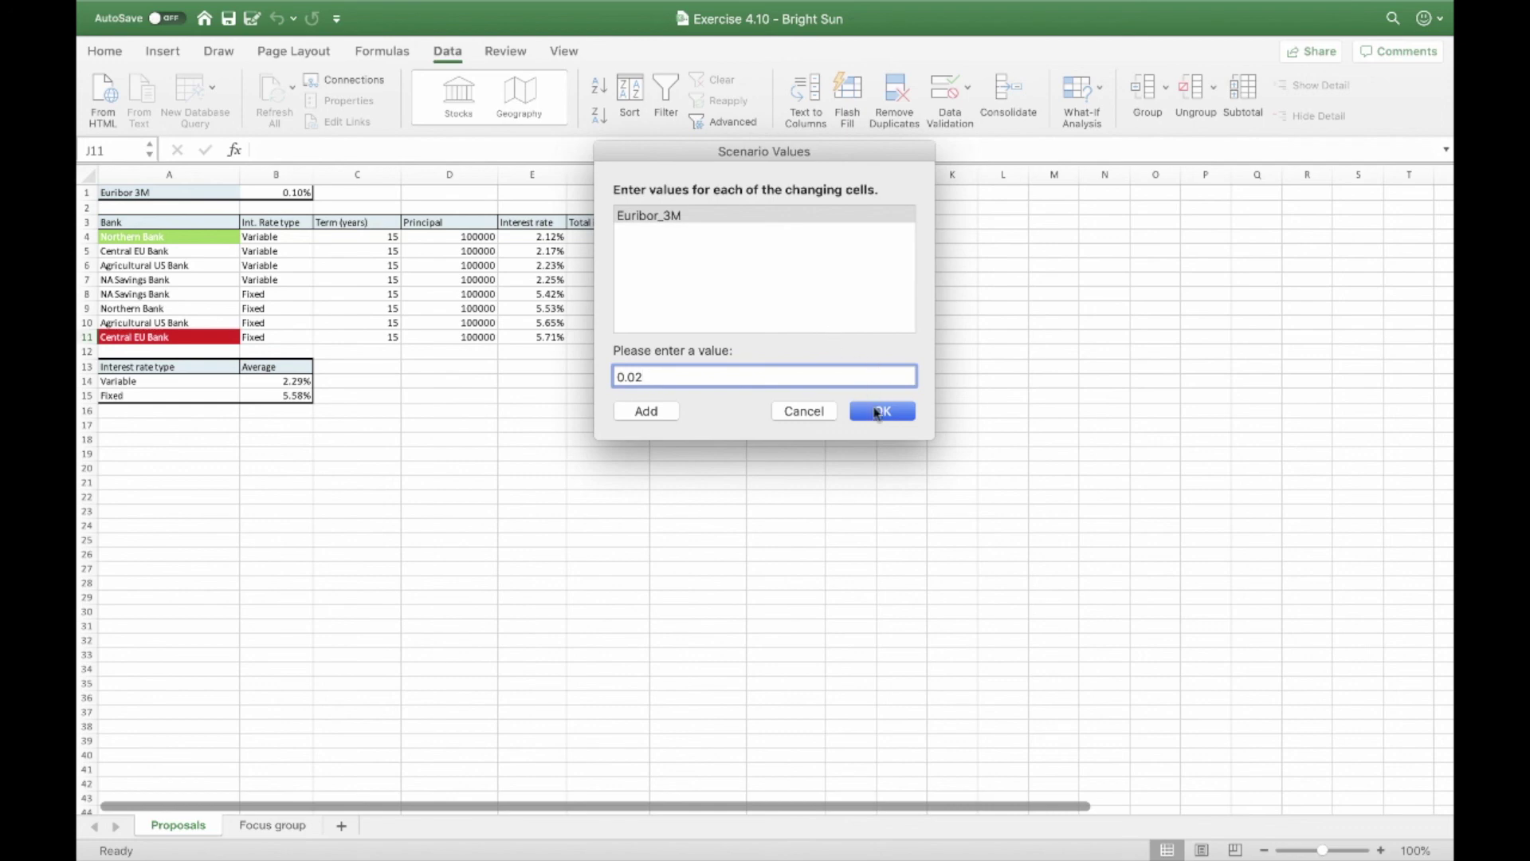
click(877, 413)
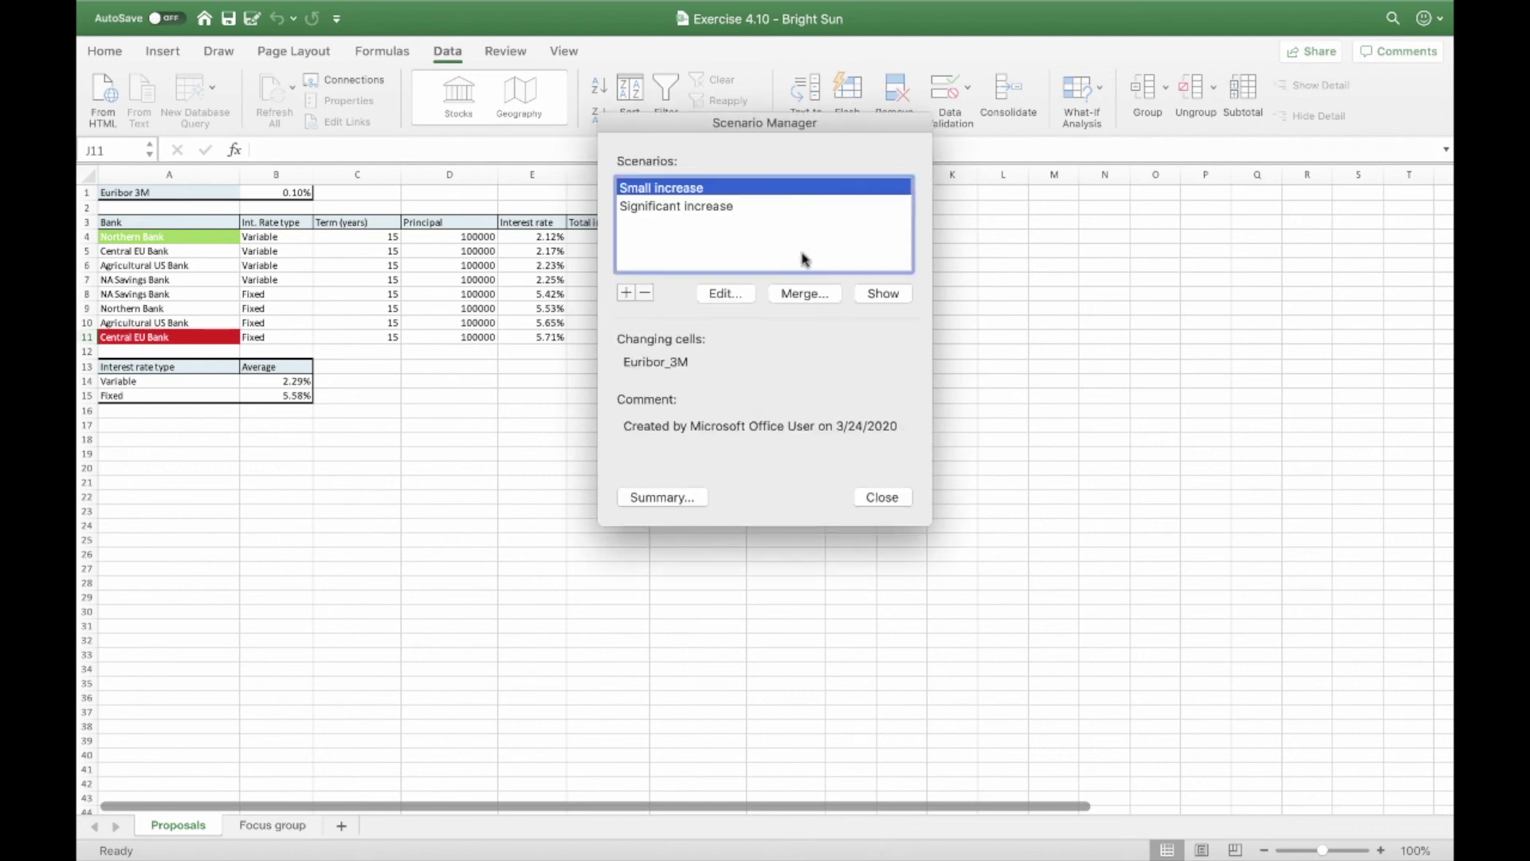
Step: Generate a scenario summary report with the monthly installments G4:G11 as result cells, and review its named result rows
click(650, 500)
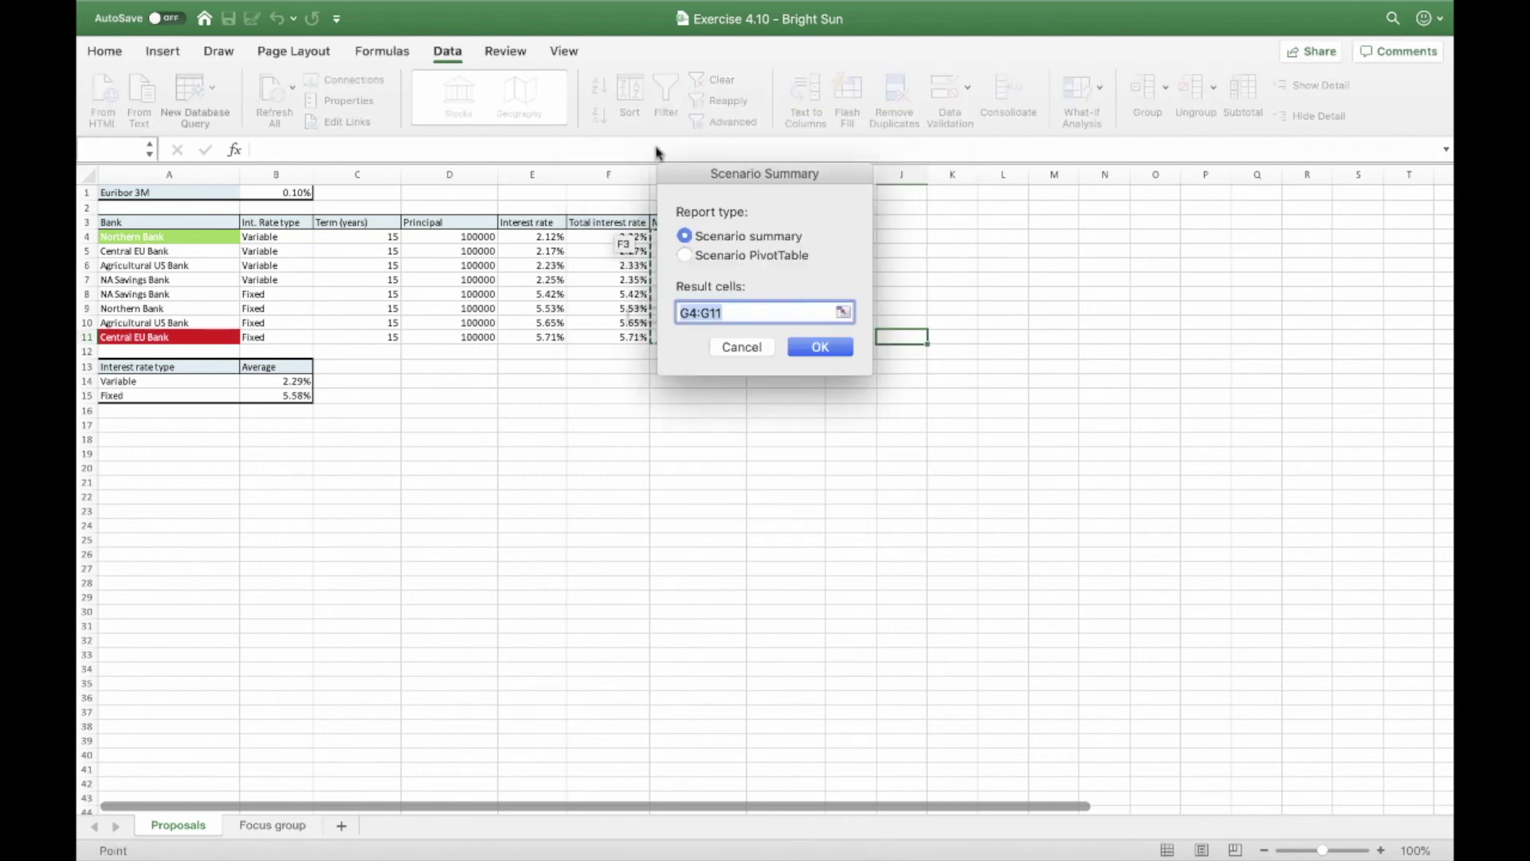
drag(709, 173, 925, 173)
drag(717, 237, 720, 340)
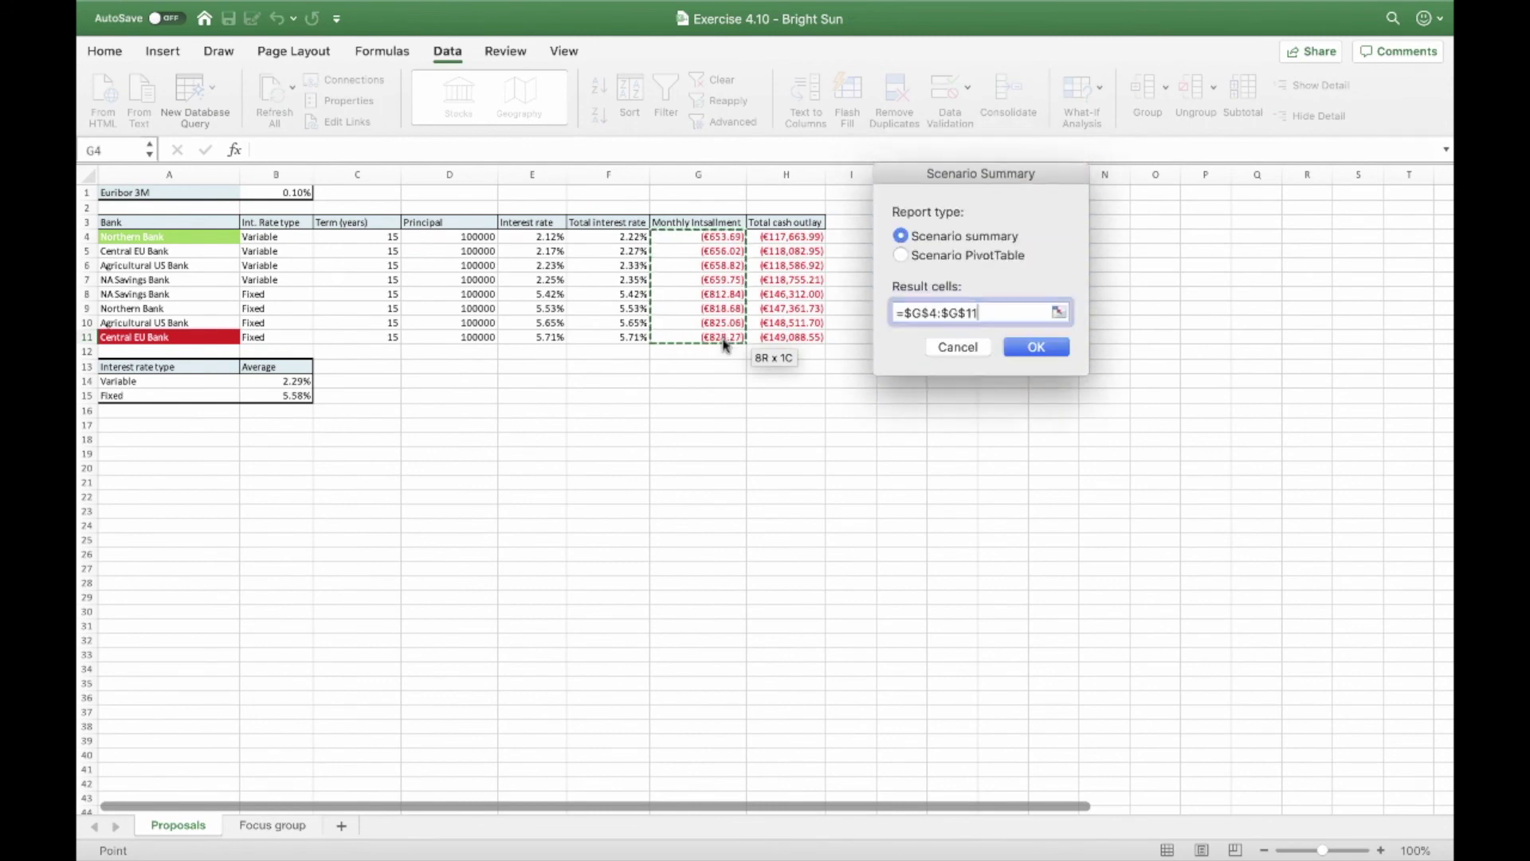
click(1036, 348)
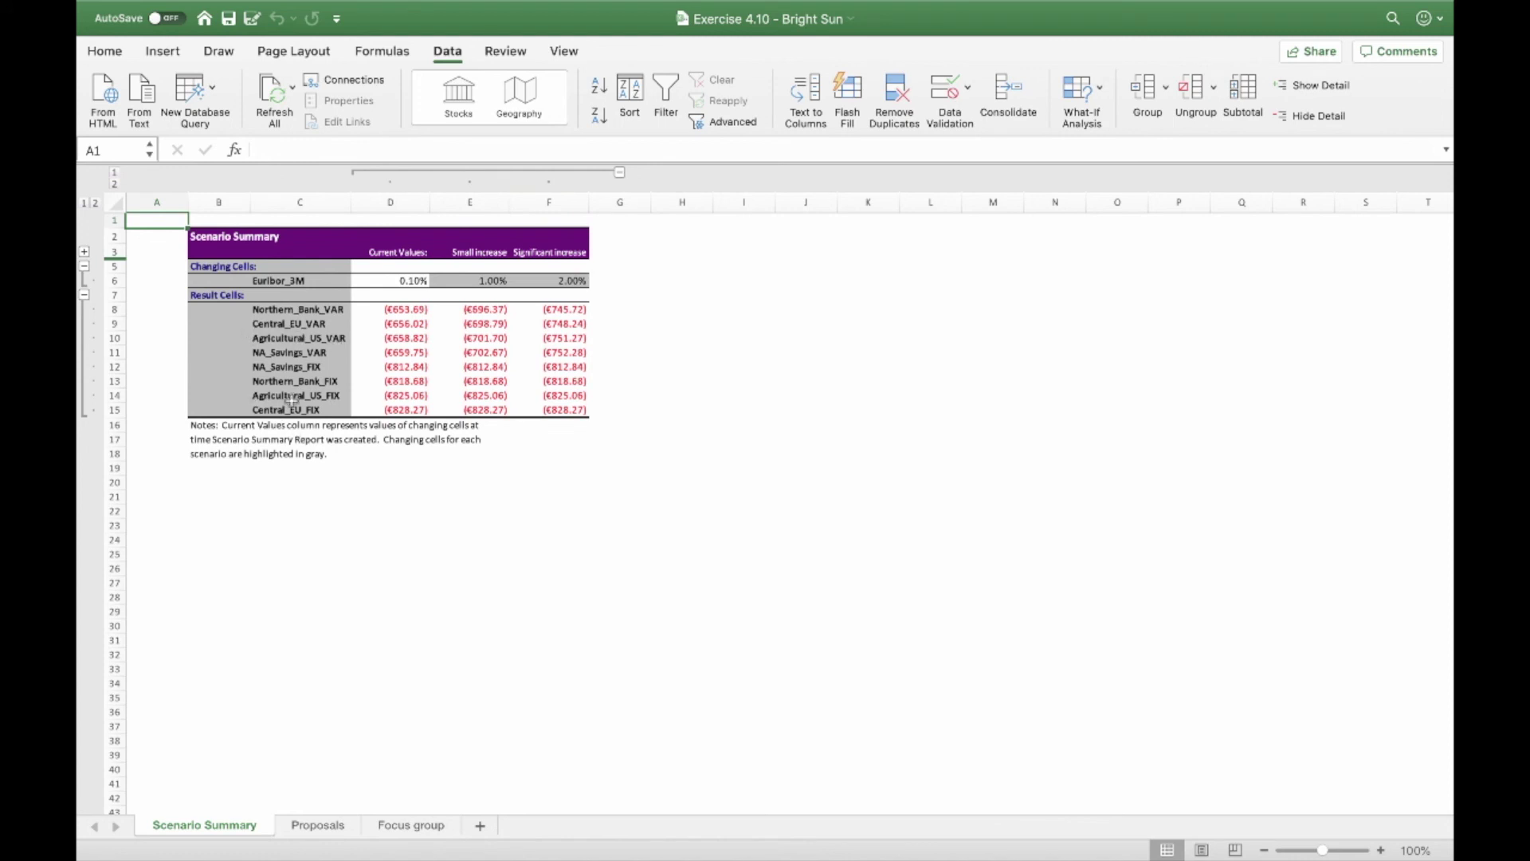
drag(263, 313, 275, 409)
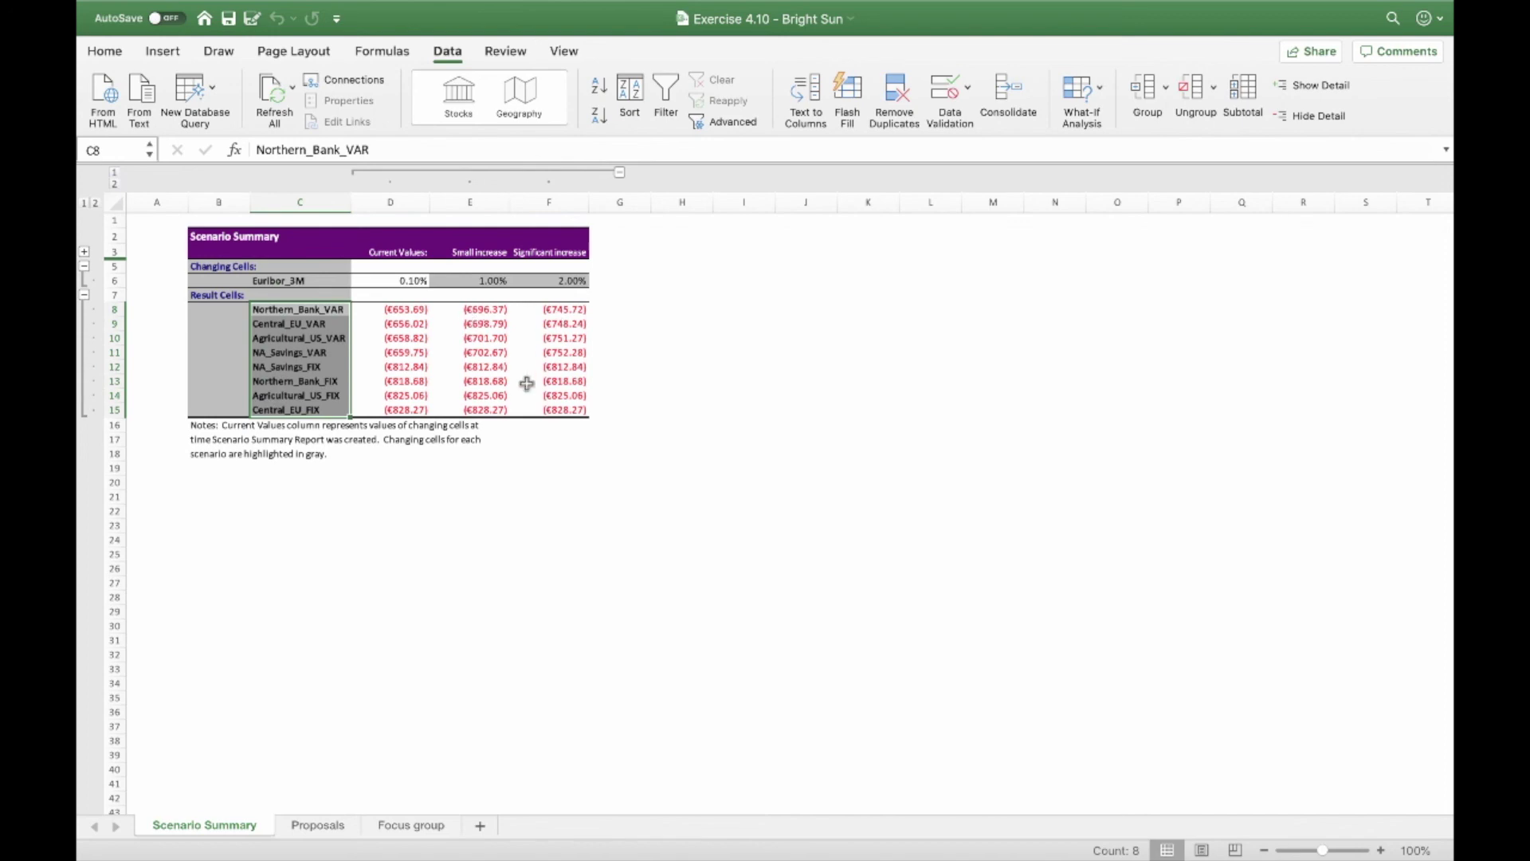
click(667, 412)
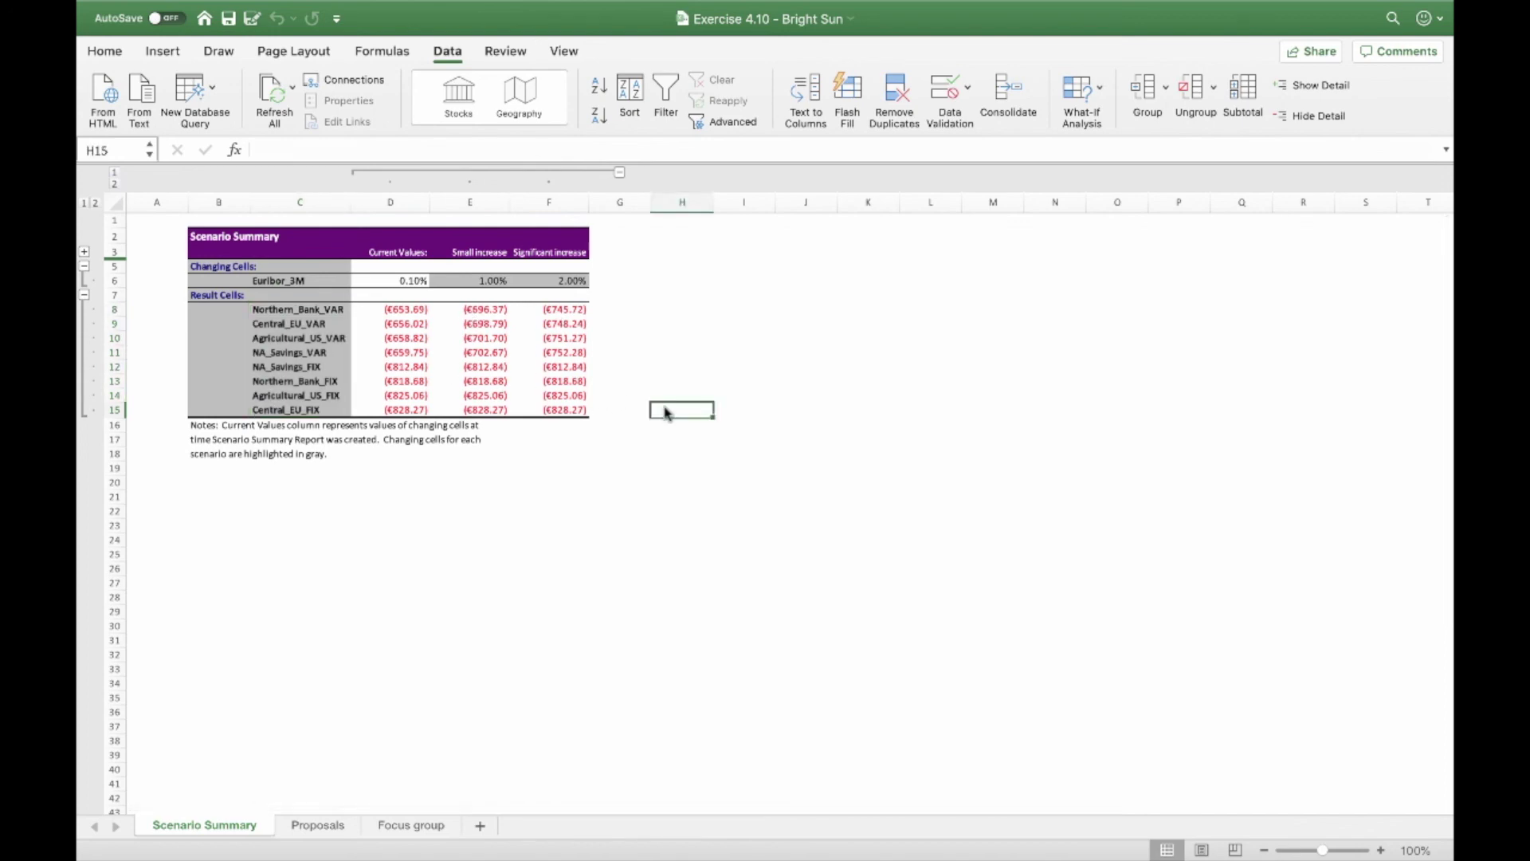